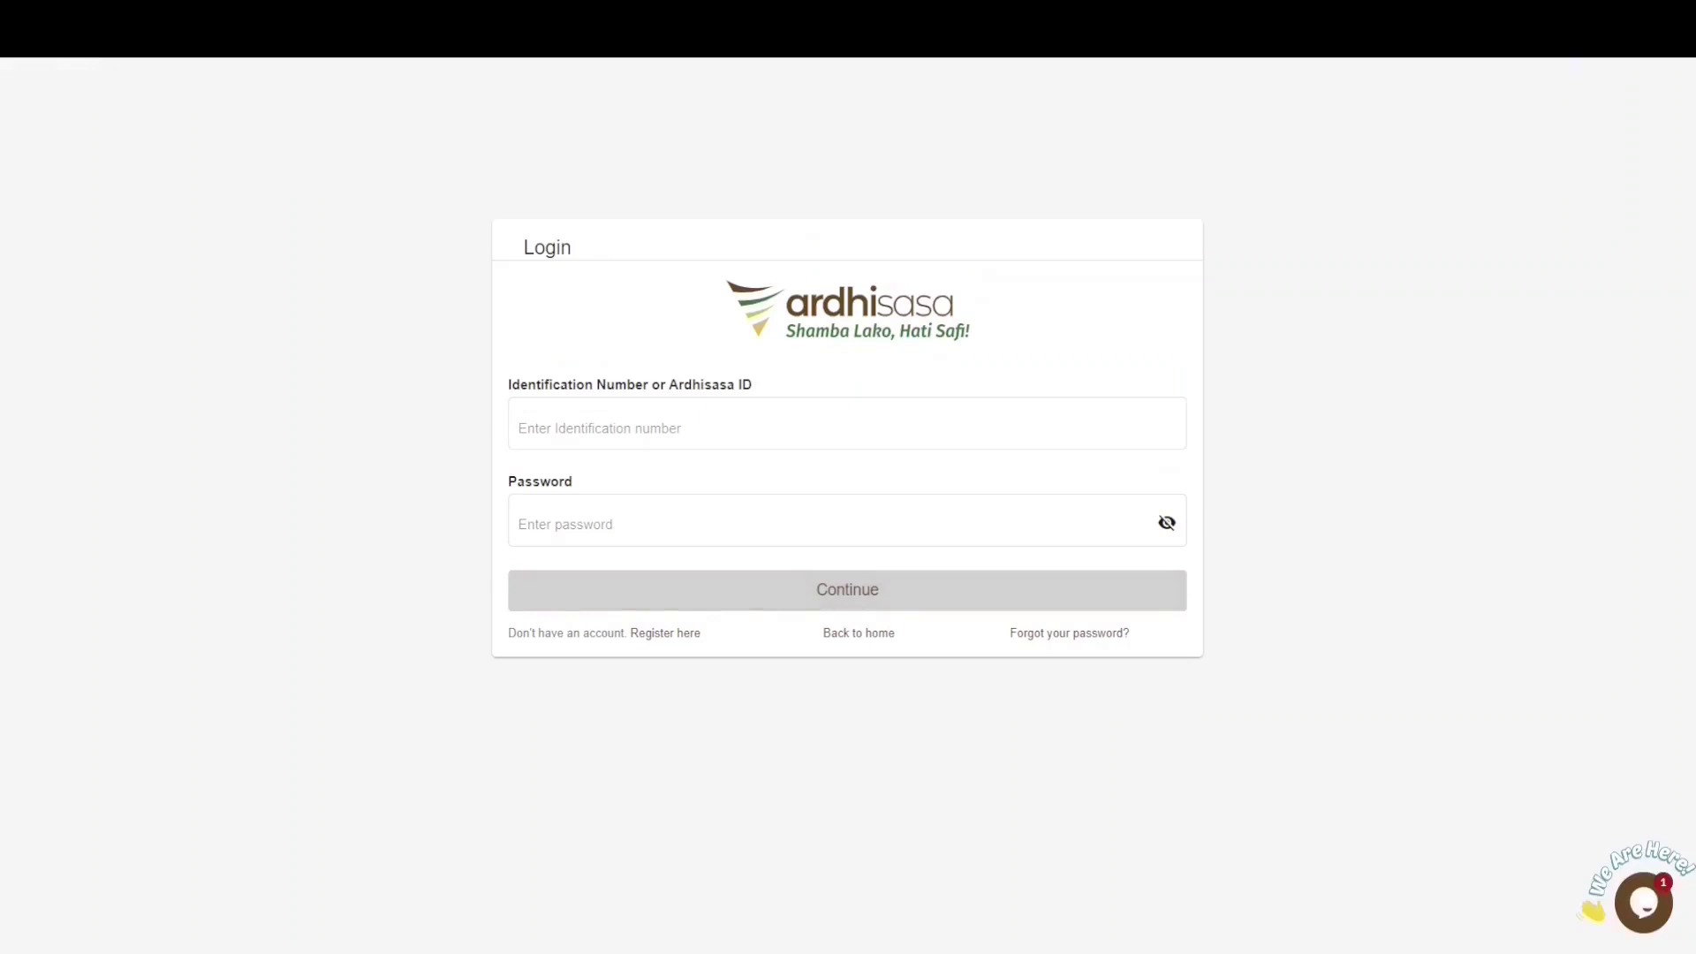
- Log in with the saved ID and password, then confirm with the one-time code
{"action": "left_click", "coordinate": [583, 426]}
{"action": "left_click", "coordinate": [684, 295]}
{"action": "left_click", "coordinate": [695, 428]}
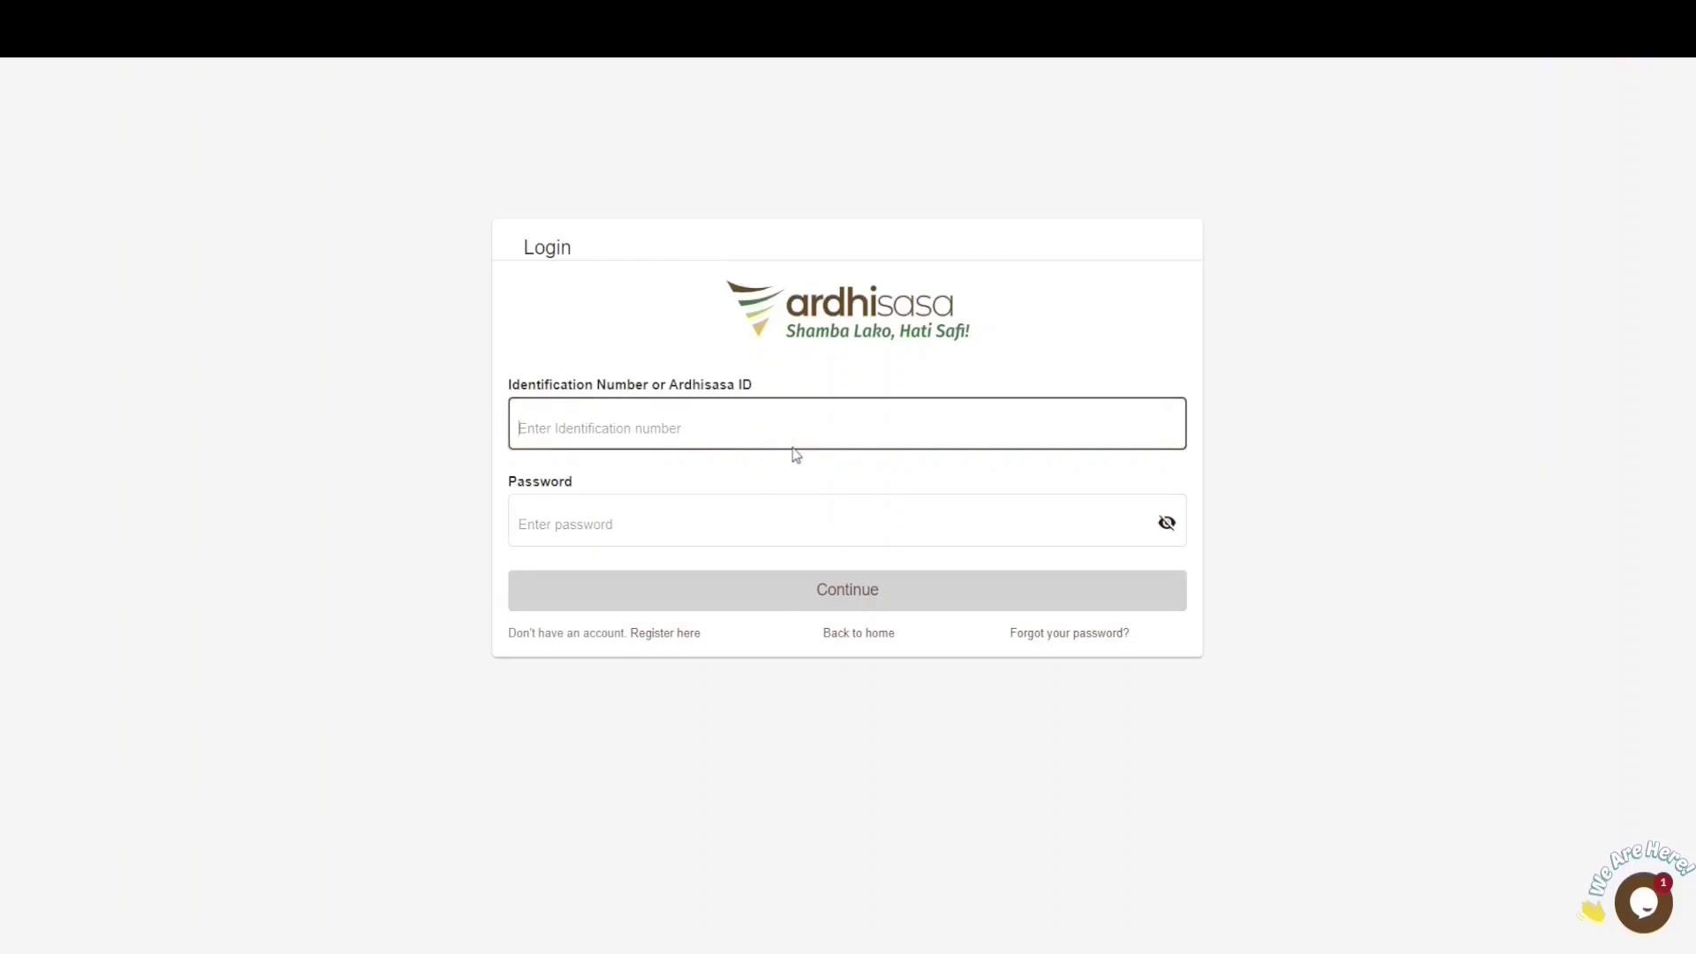
{"action": "left_click", "coordinate": [669, 477]}
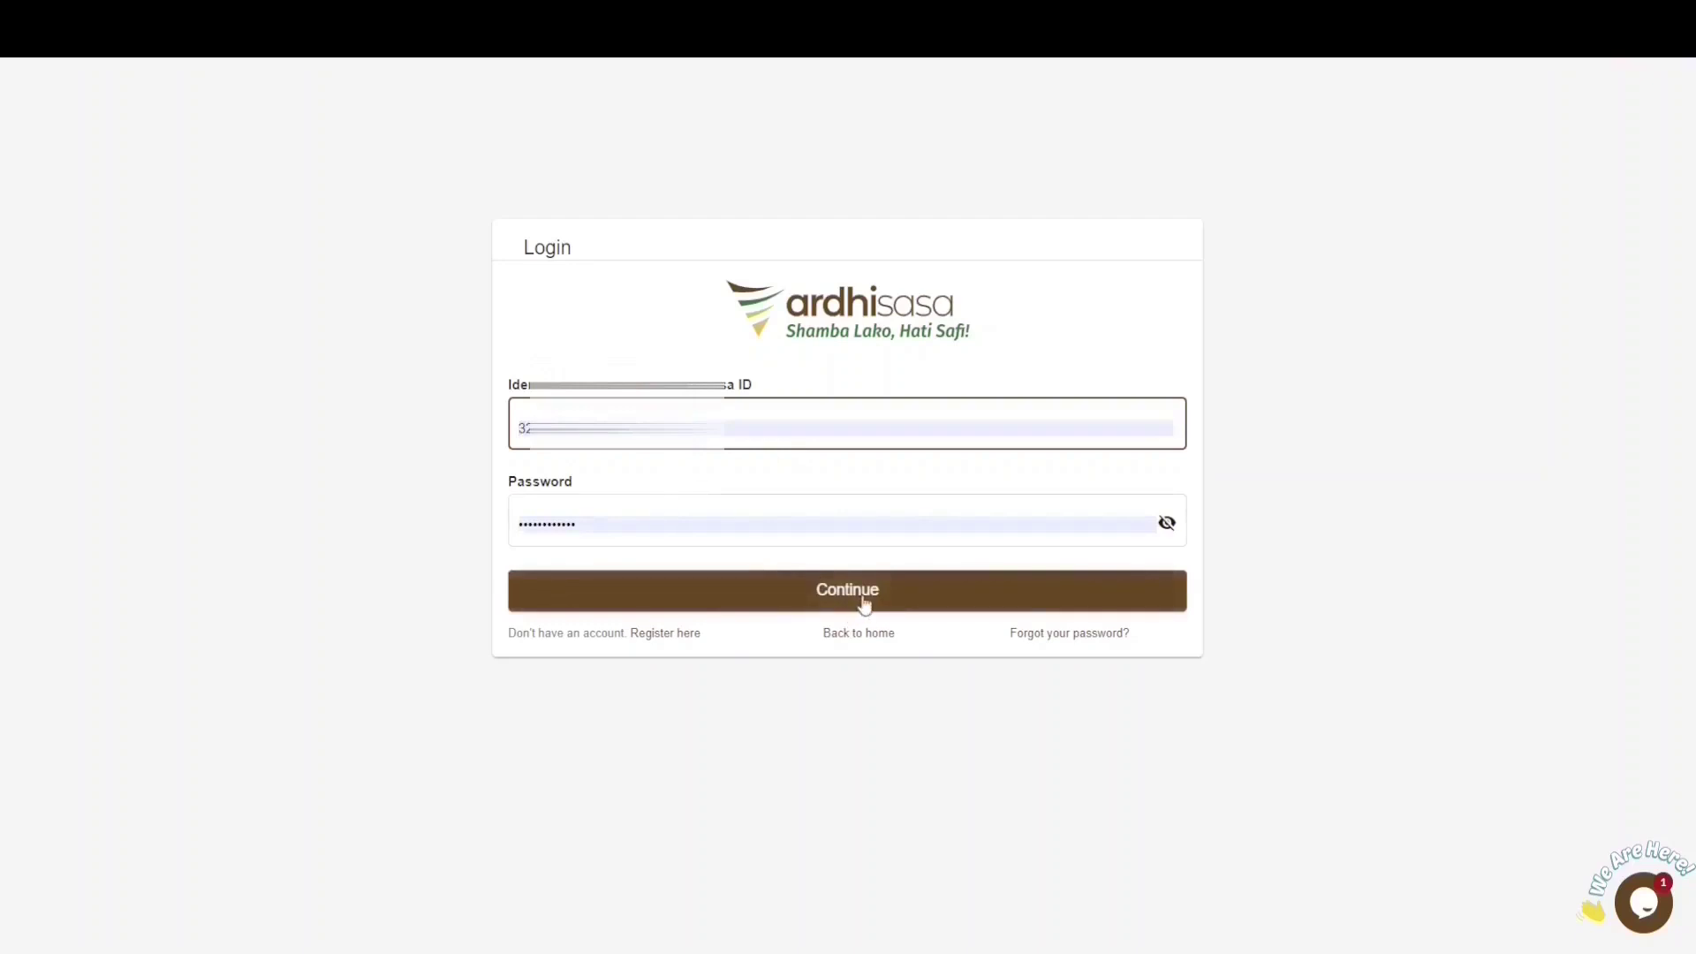
{"action": "left_click", "coordinate": [863, 585]}
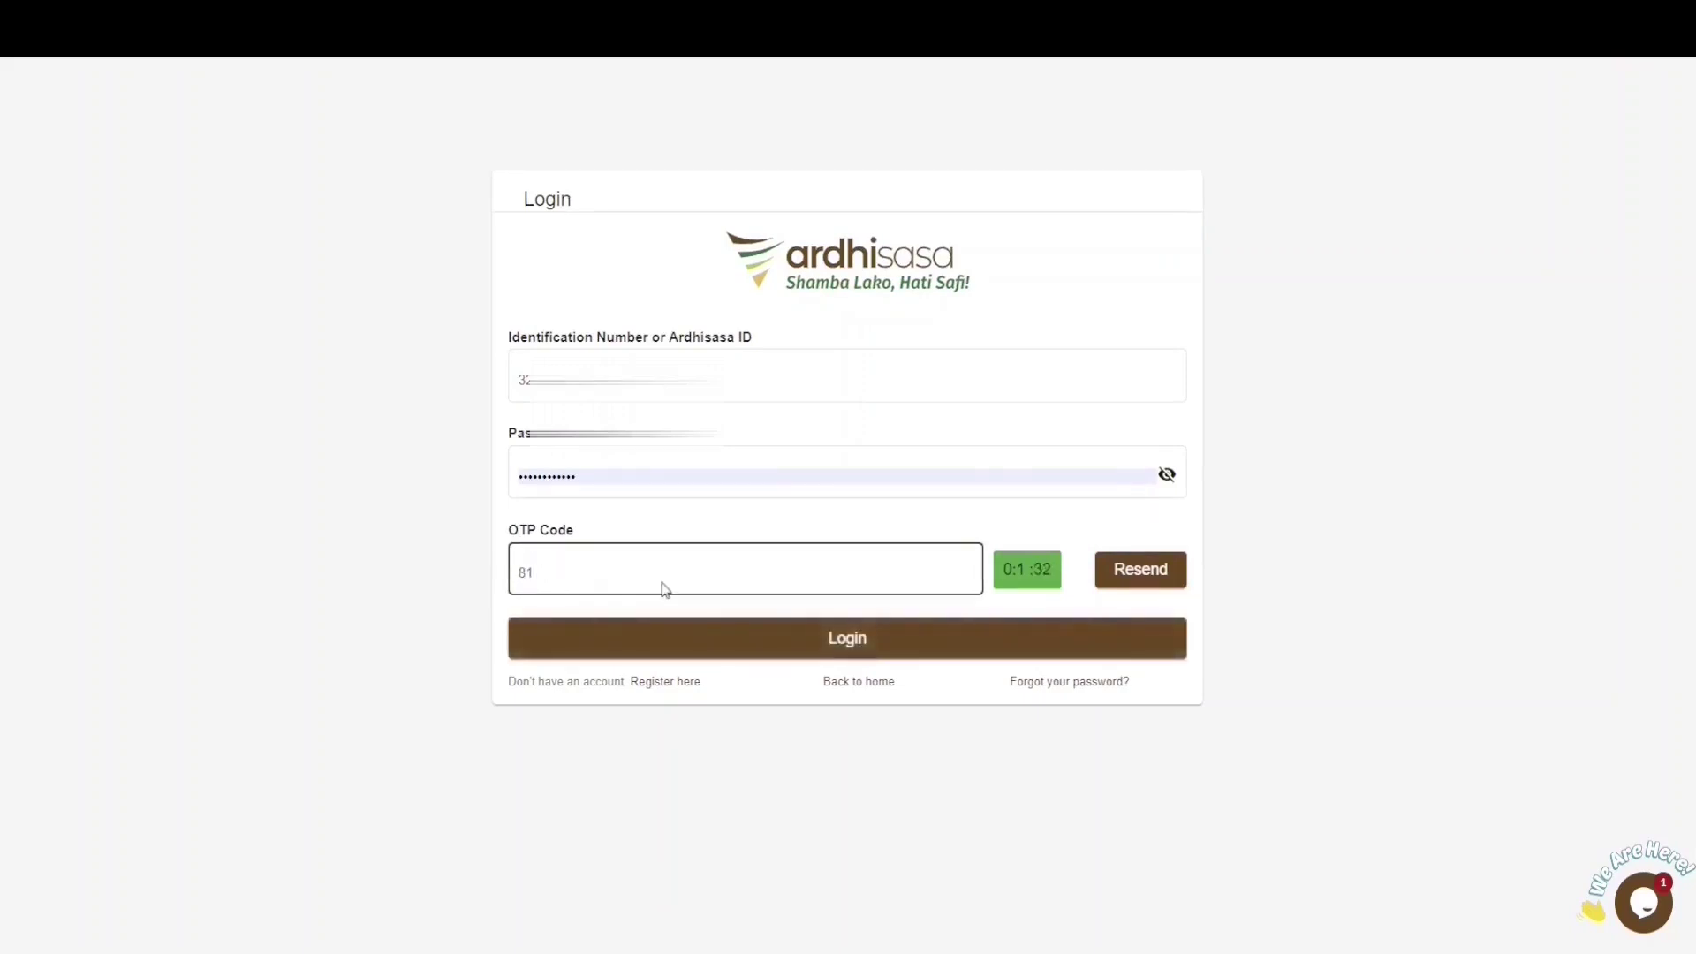
{"action": "left_click", "coordinate": [902, 640]}
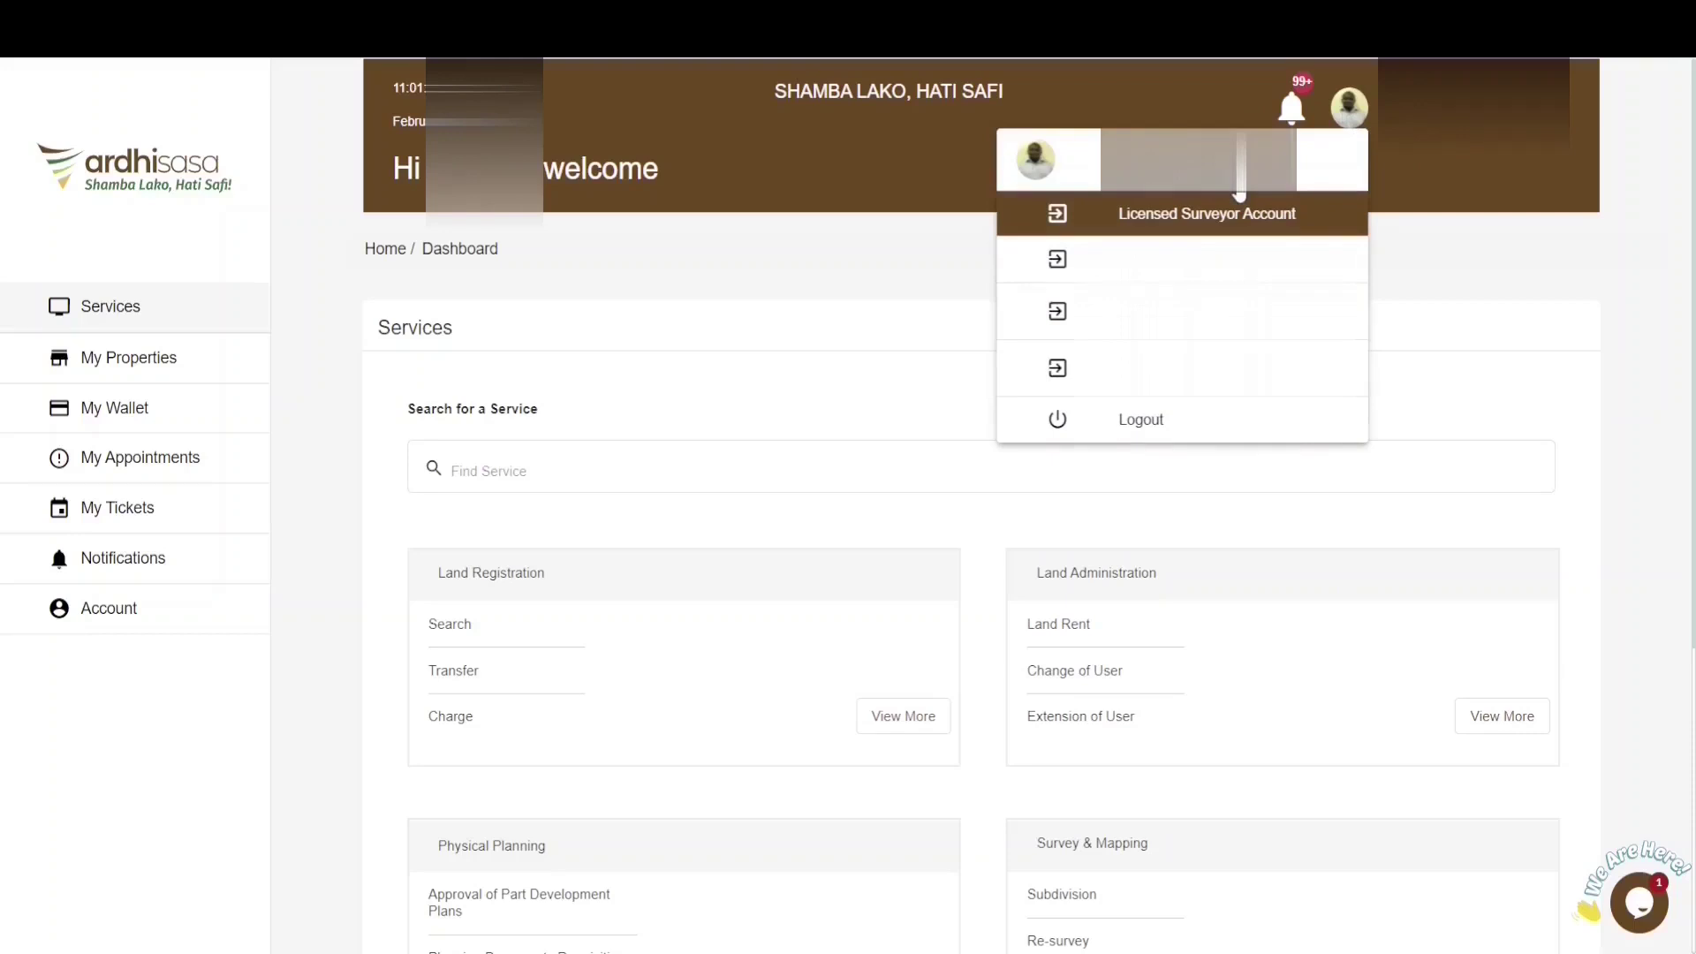
- Switch to the Licensed Surveyor account and open the full Survey & Mapping services list
{"action": "left_click", "coordinate": [1239, 210]}
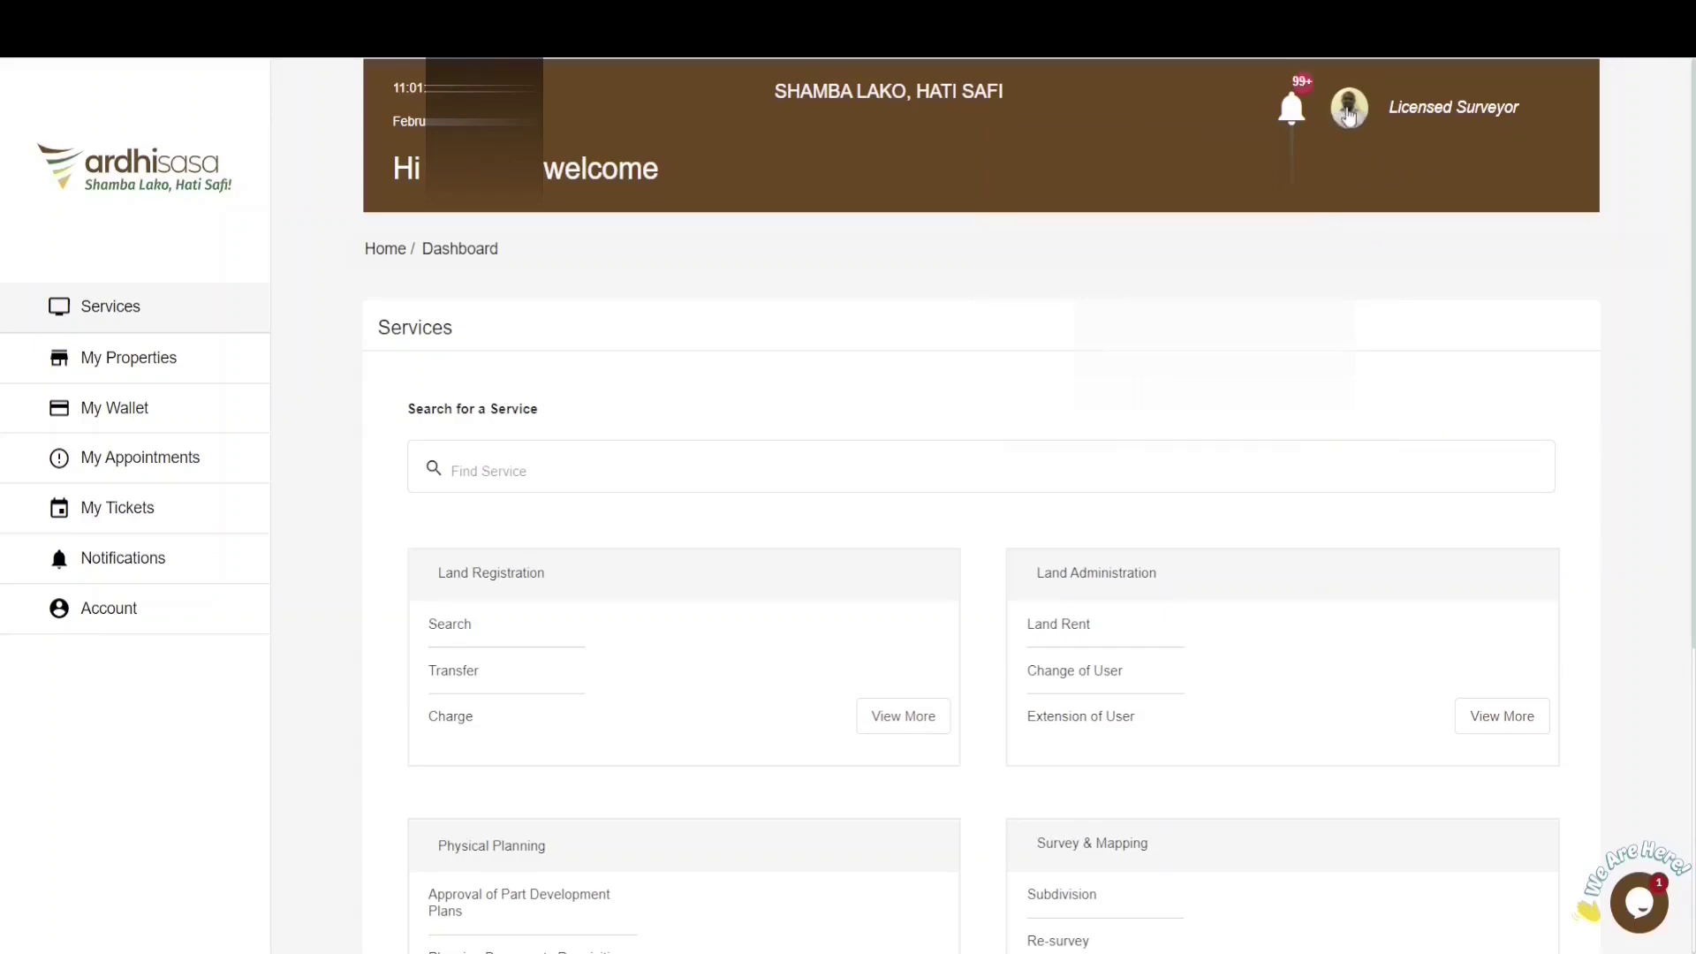
{"action": "scroll", "coordinate": [1003, 405], "scroll_direction": "down", "scroll_amount": 4}
{"action": "scroll", "coordinate": [1104, 428], "scroll_direction": "up", "scroll_amount": 3}
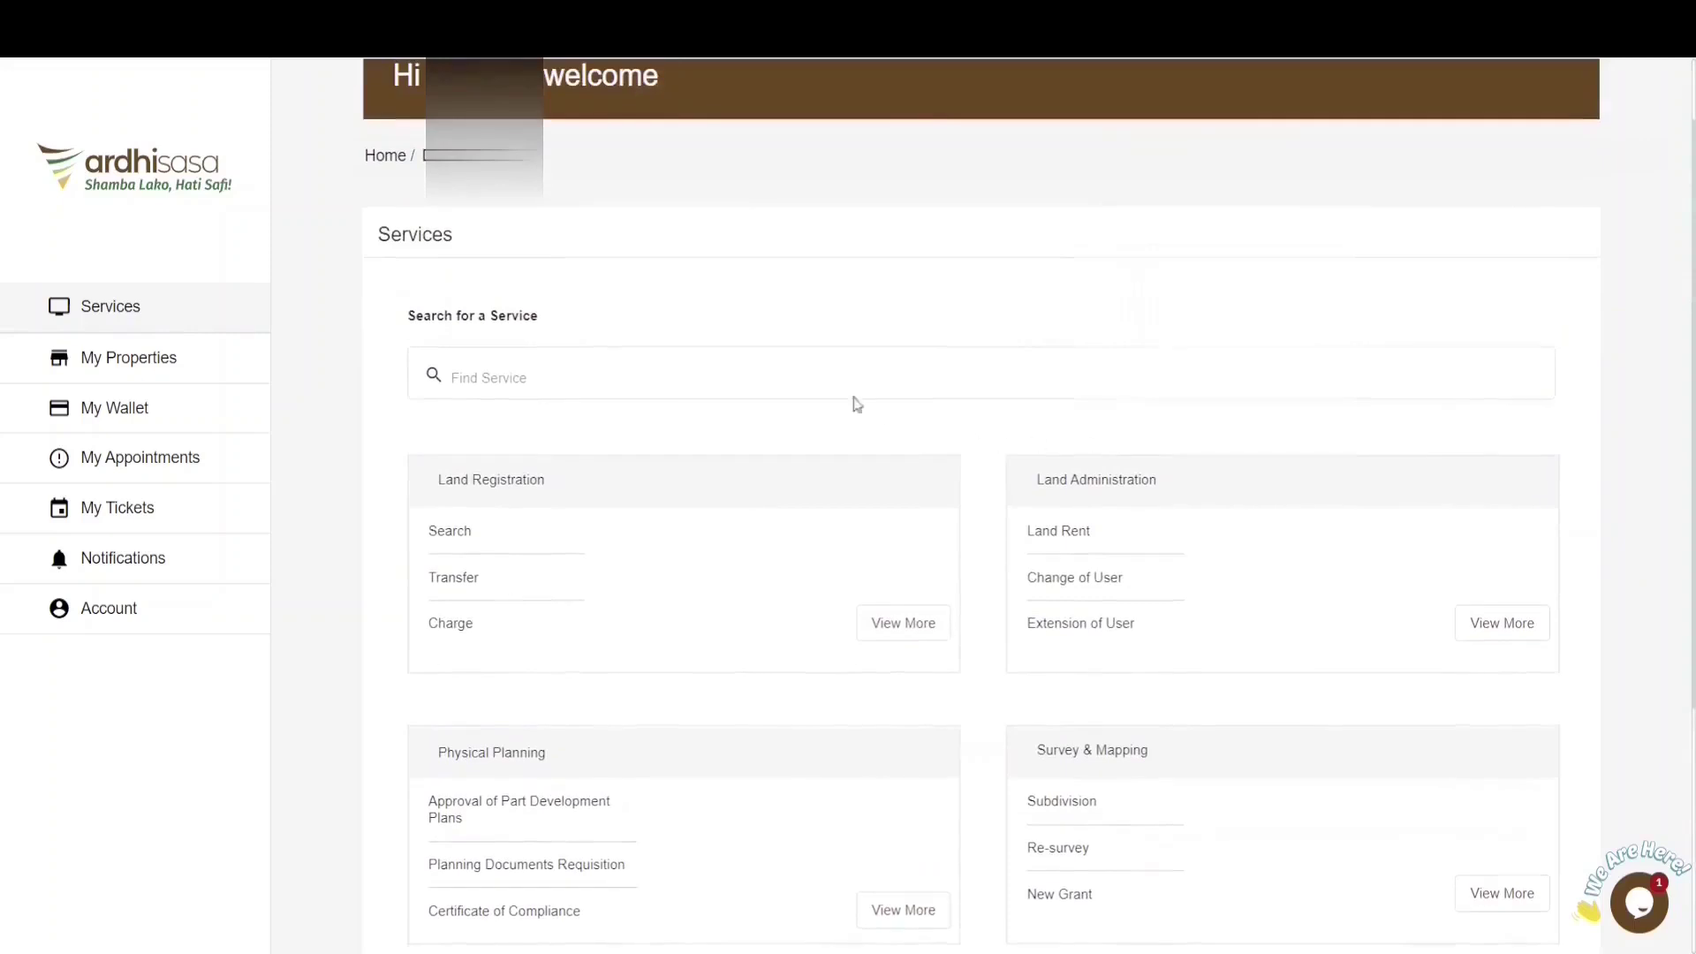
{"action": "left_click", "coordinate": [1038, 366]}
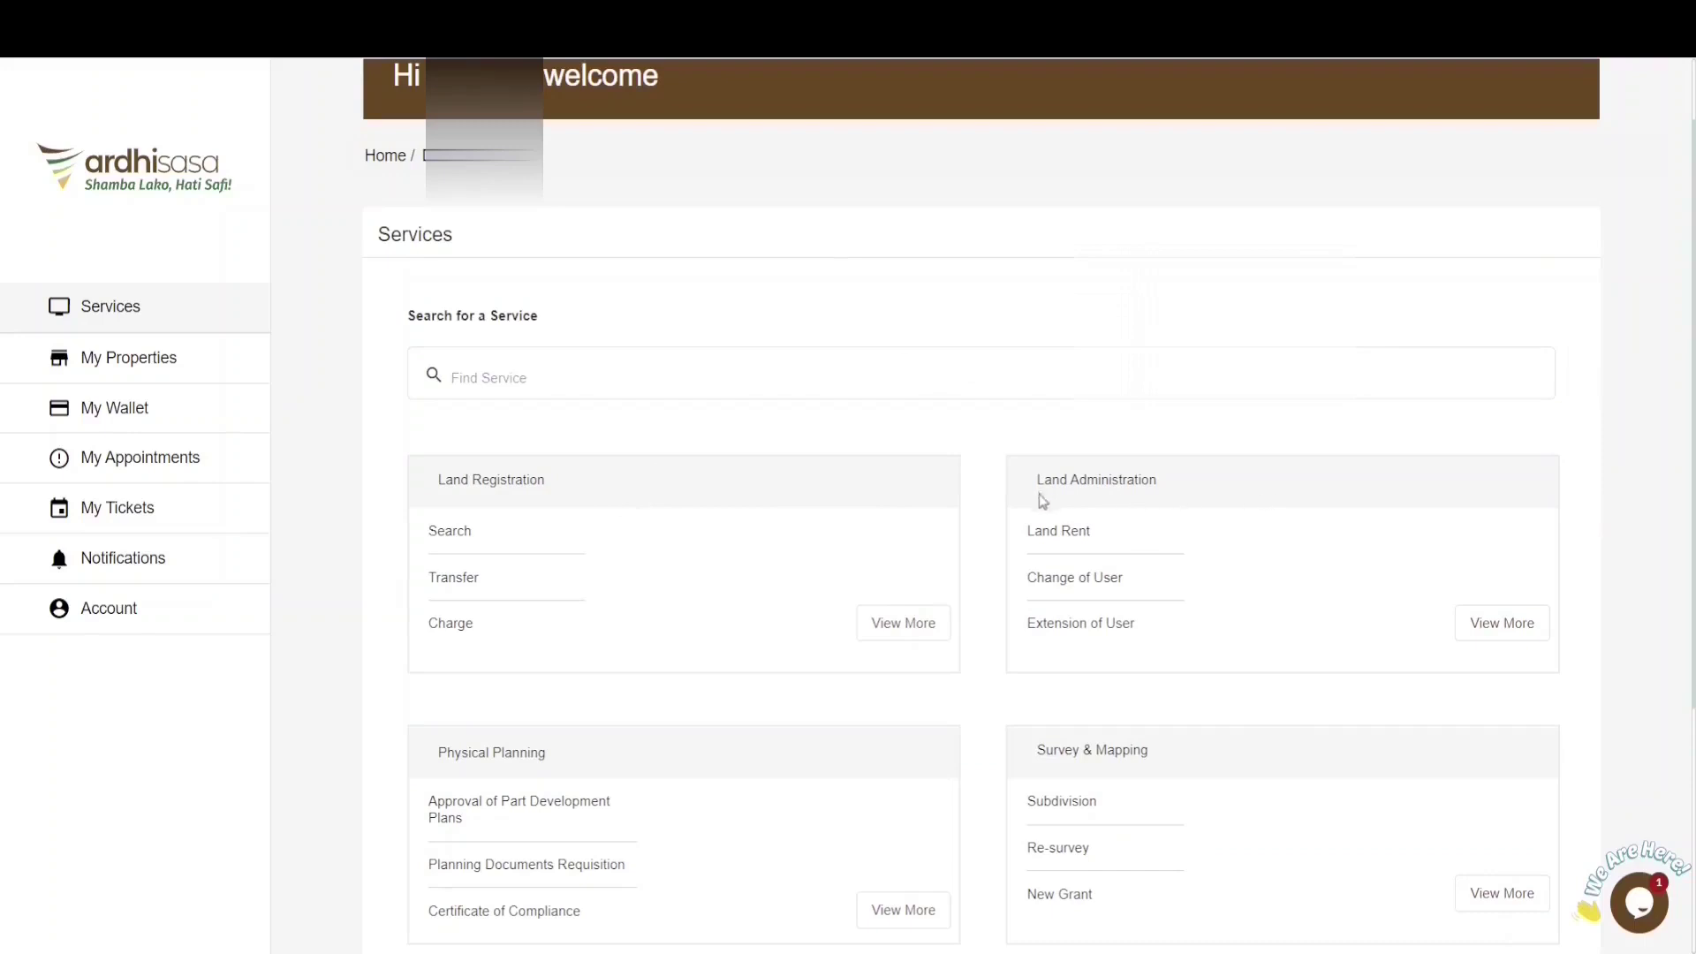
{"action": "scroll", "coordinate": [1043, 500], "scroll_direction": "down", "scroll_amount": 3}
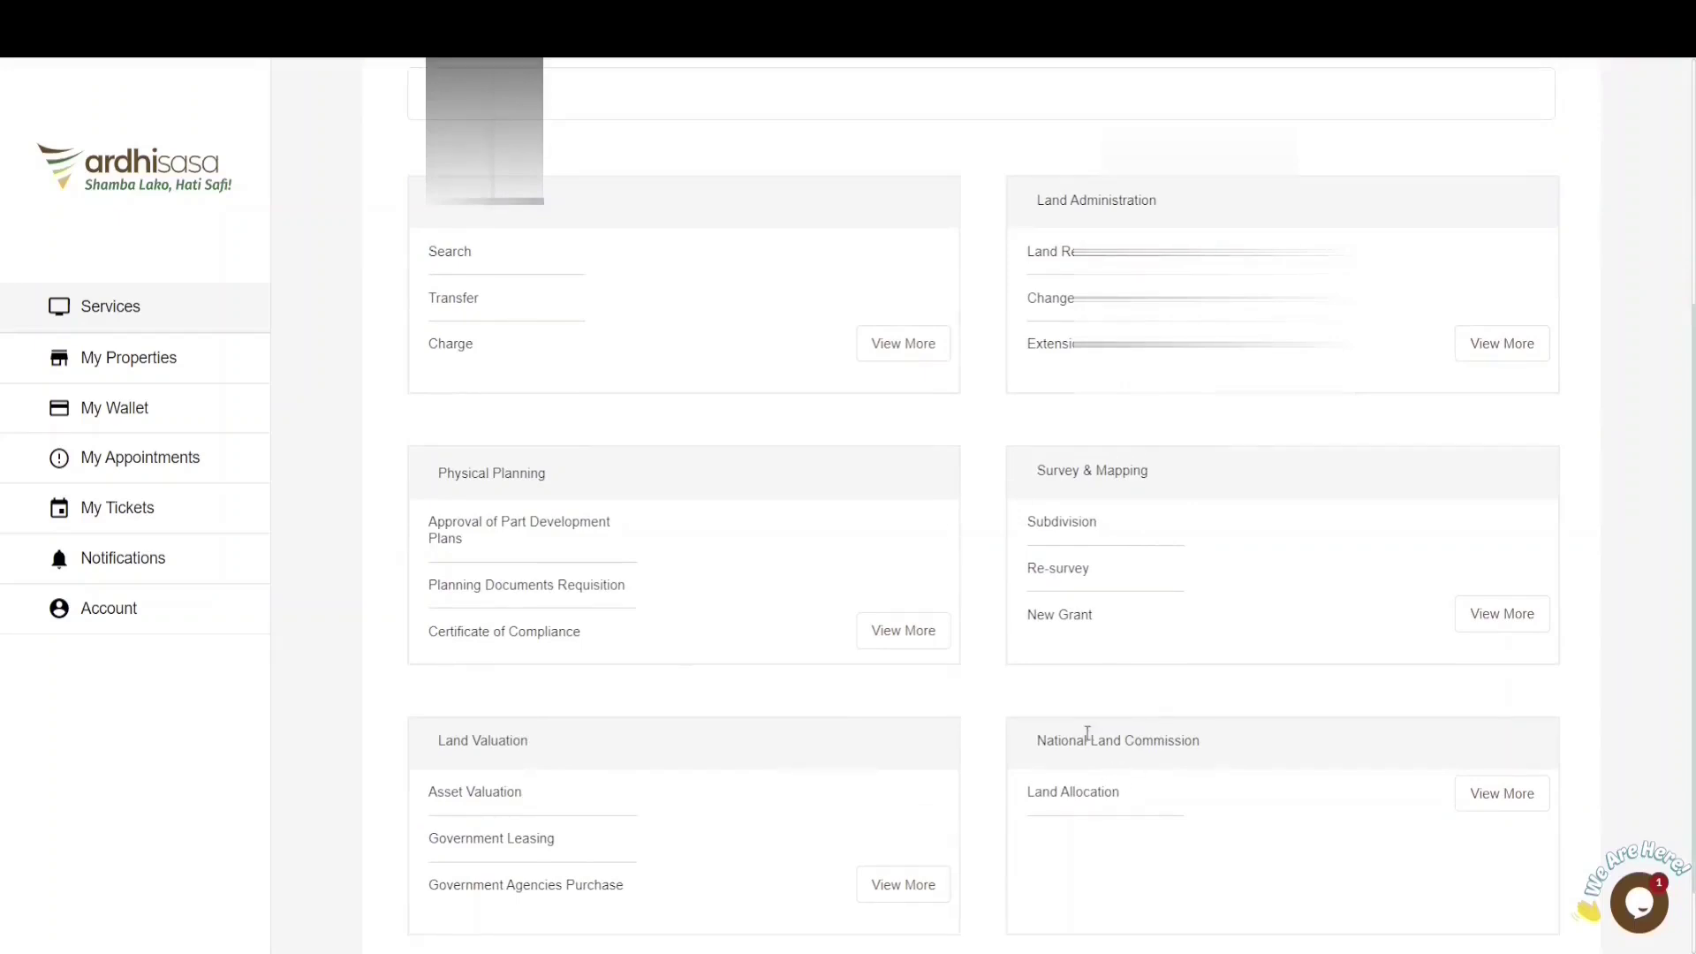
{"action": "scroll", "coordinate": [1075, 750], "scroll_direction": "down", "scroll_amount": 1}
{"action": "scroll", "coordinate": [945, 733], "scroll_direction": "up", "scroll_amount": 4}
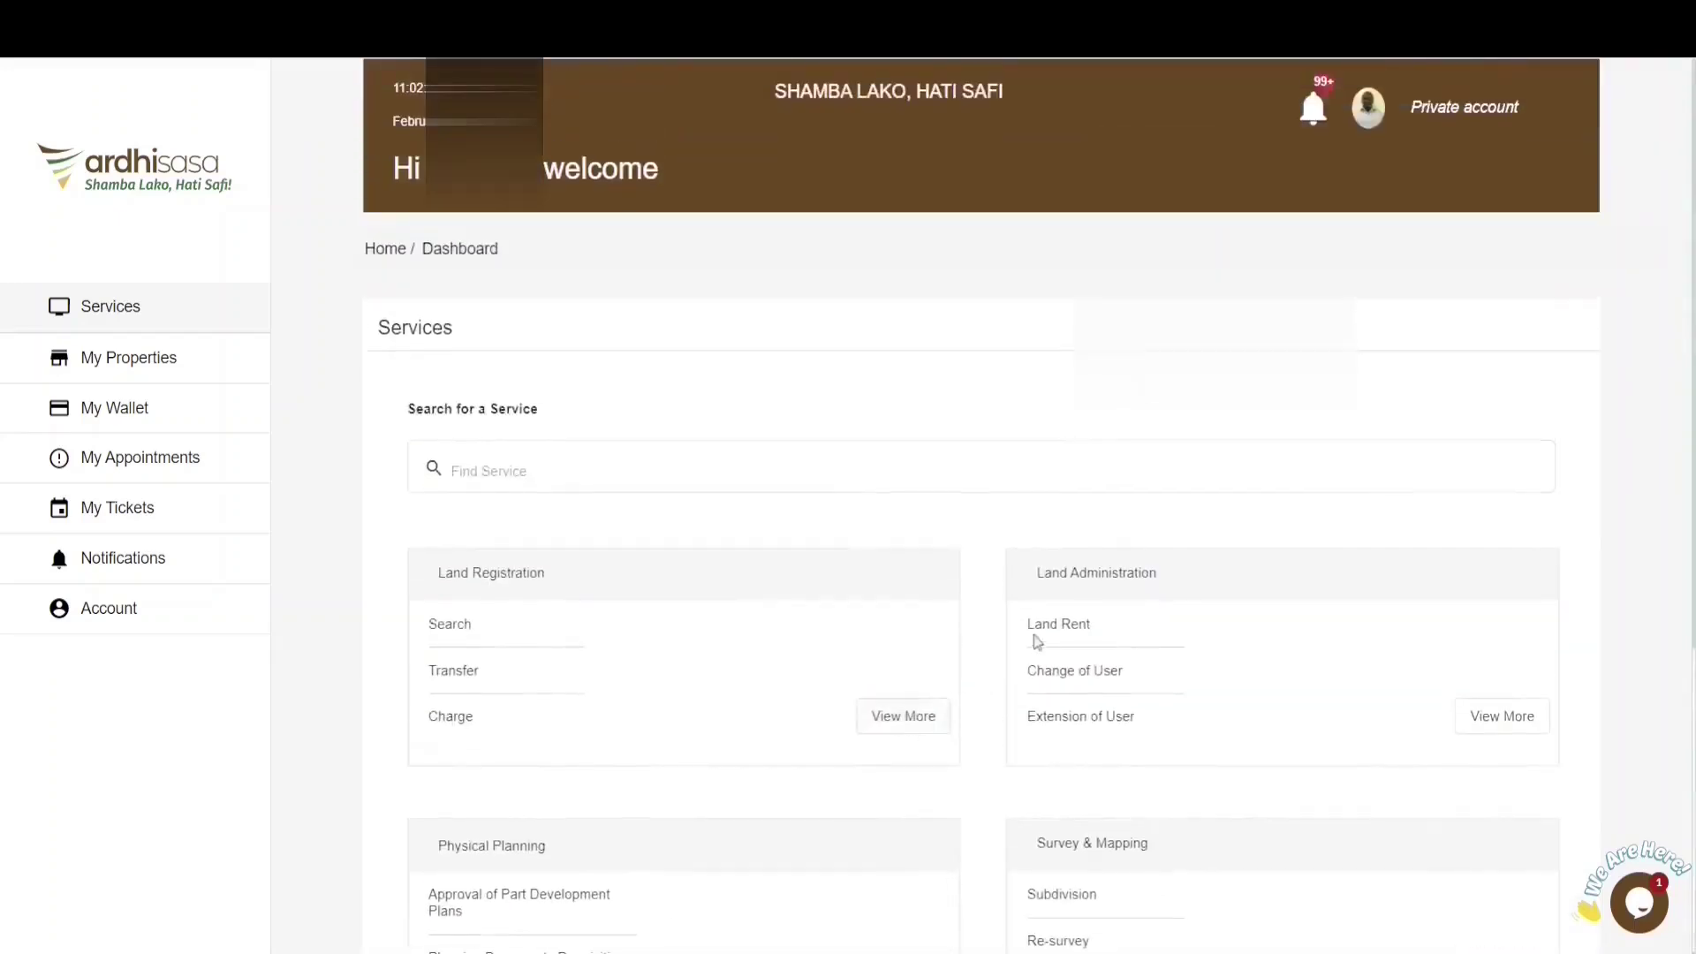
{"action": "scroll", "coordinate": [1090, 628], "scroll_direction": "down", "scroll_amount": 4}
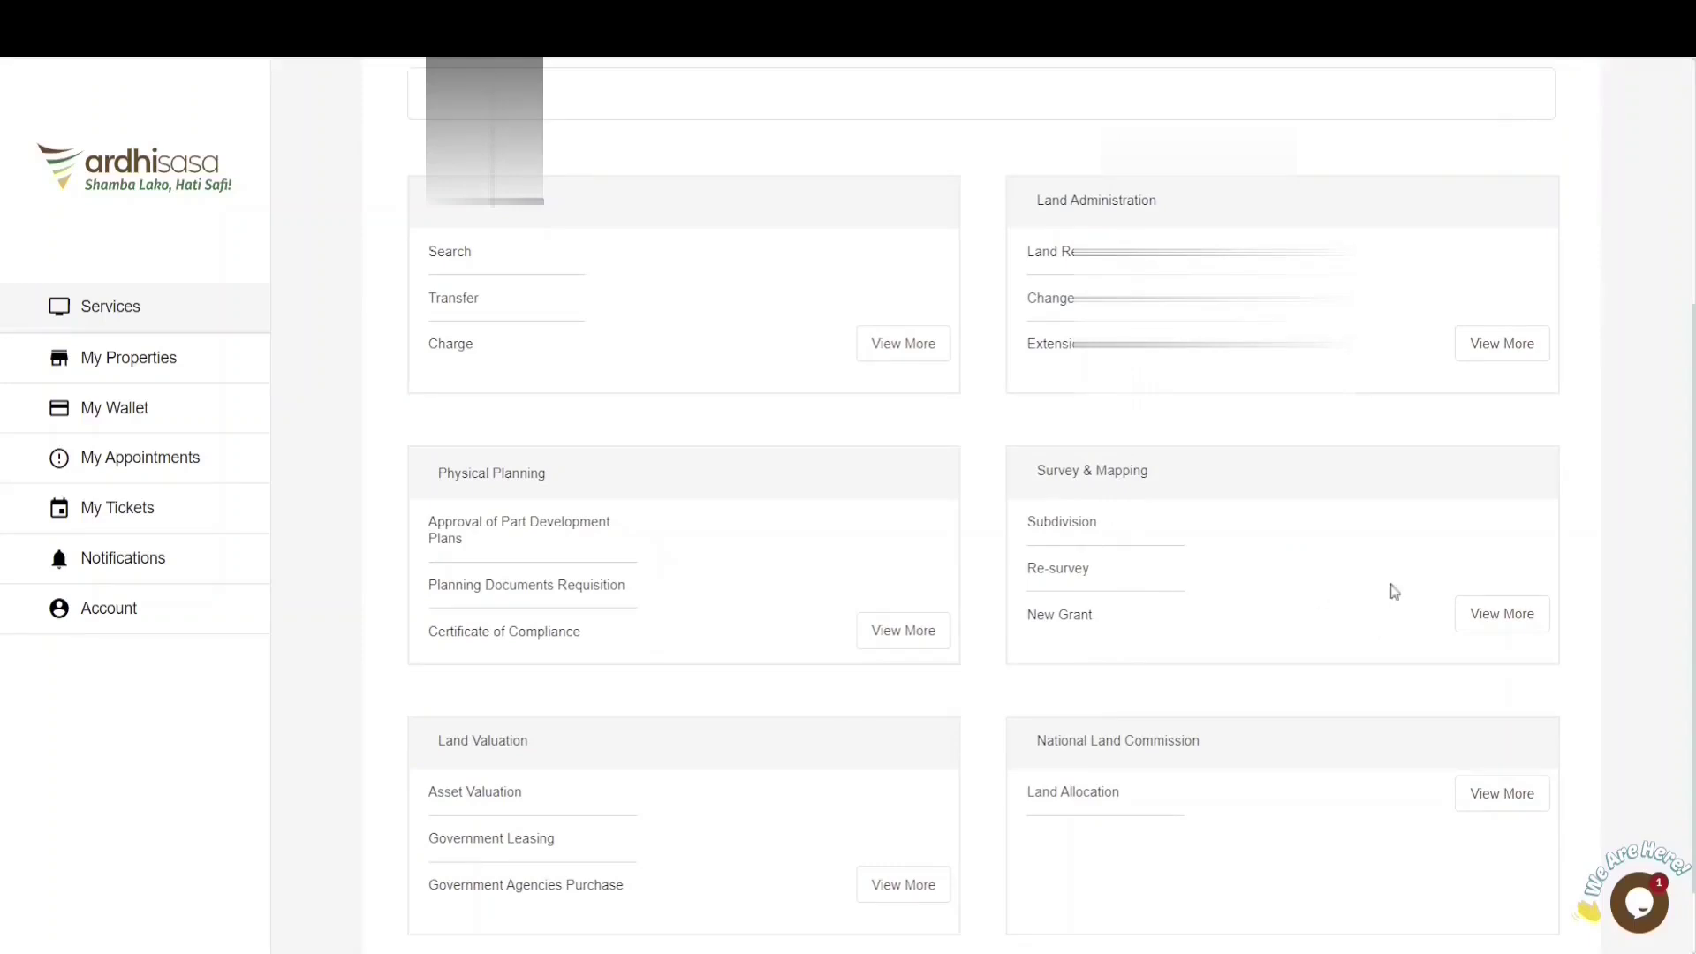
{"action": "left_click", "coordinate": [1492, 614]}
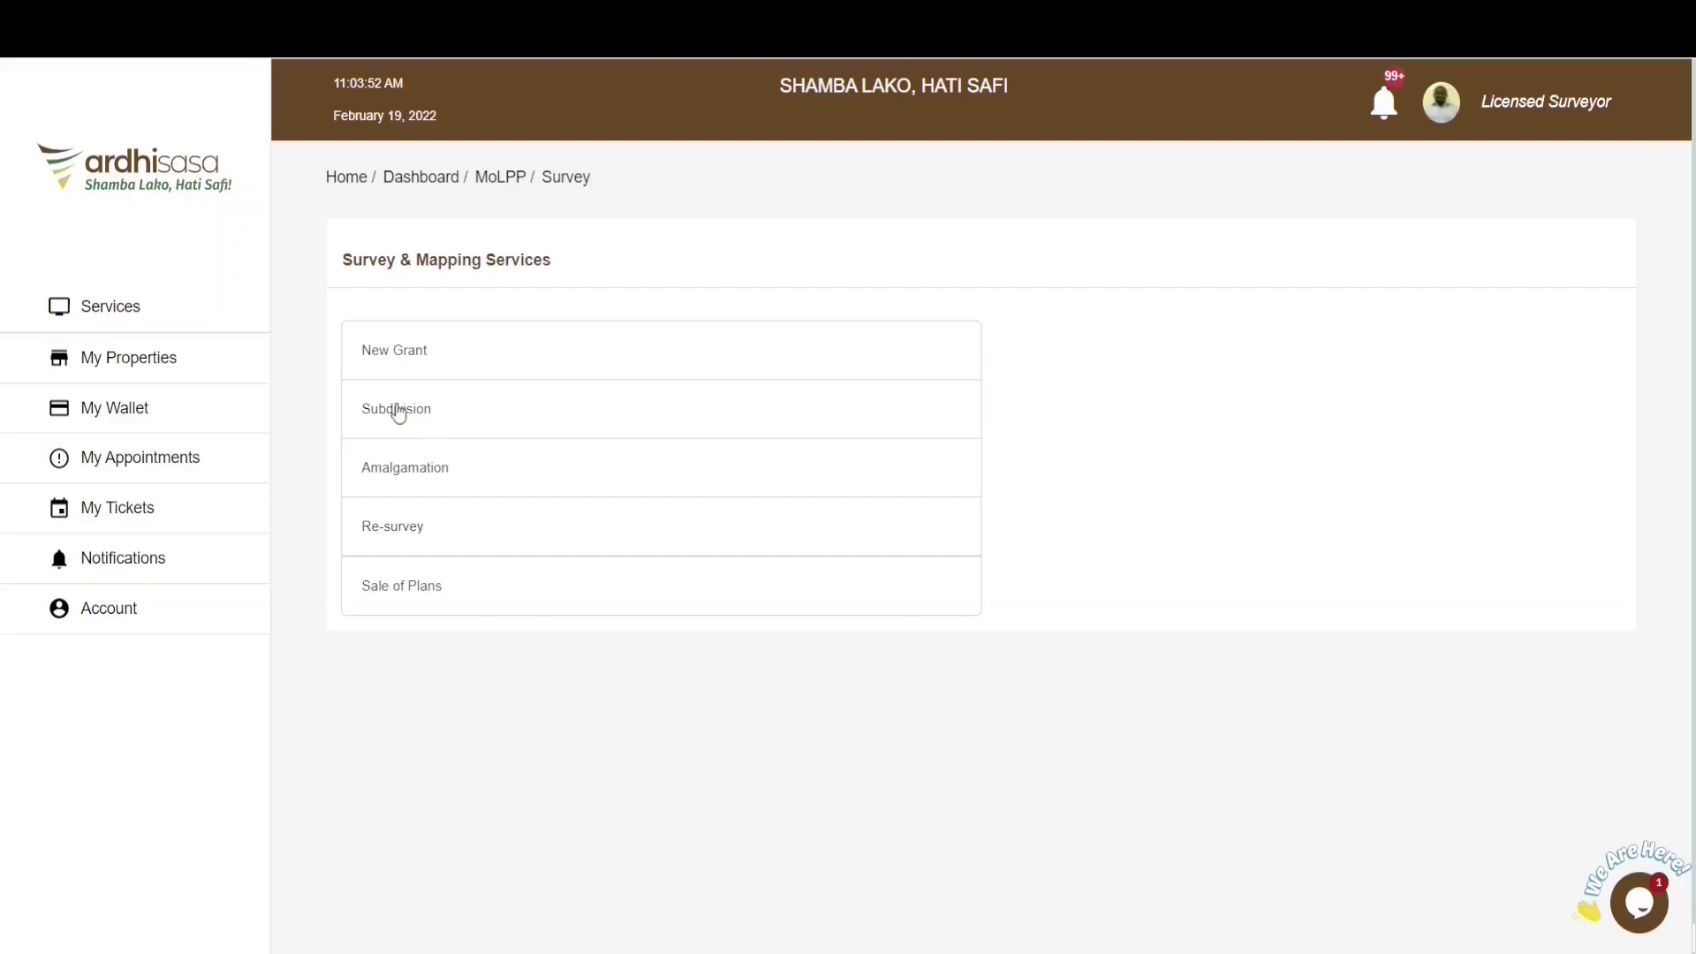
- Open the Subdivision service from the Survey & Mapping list
{"action": "left_click", "coordinate": [398, 411]}
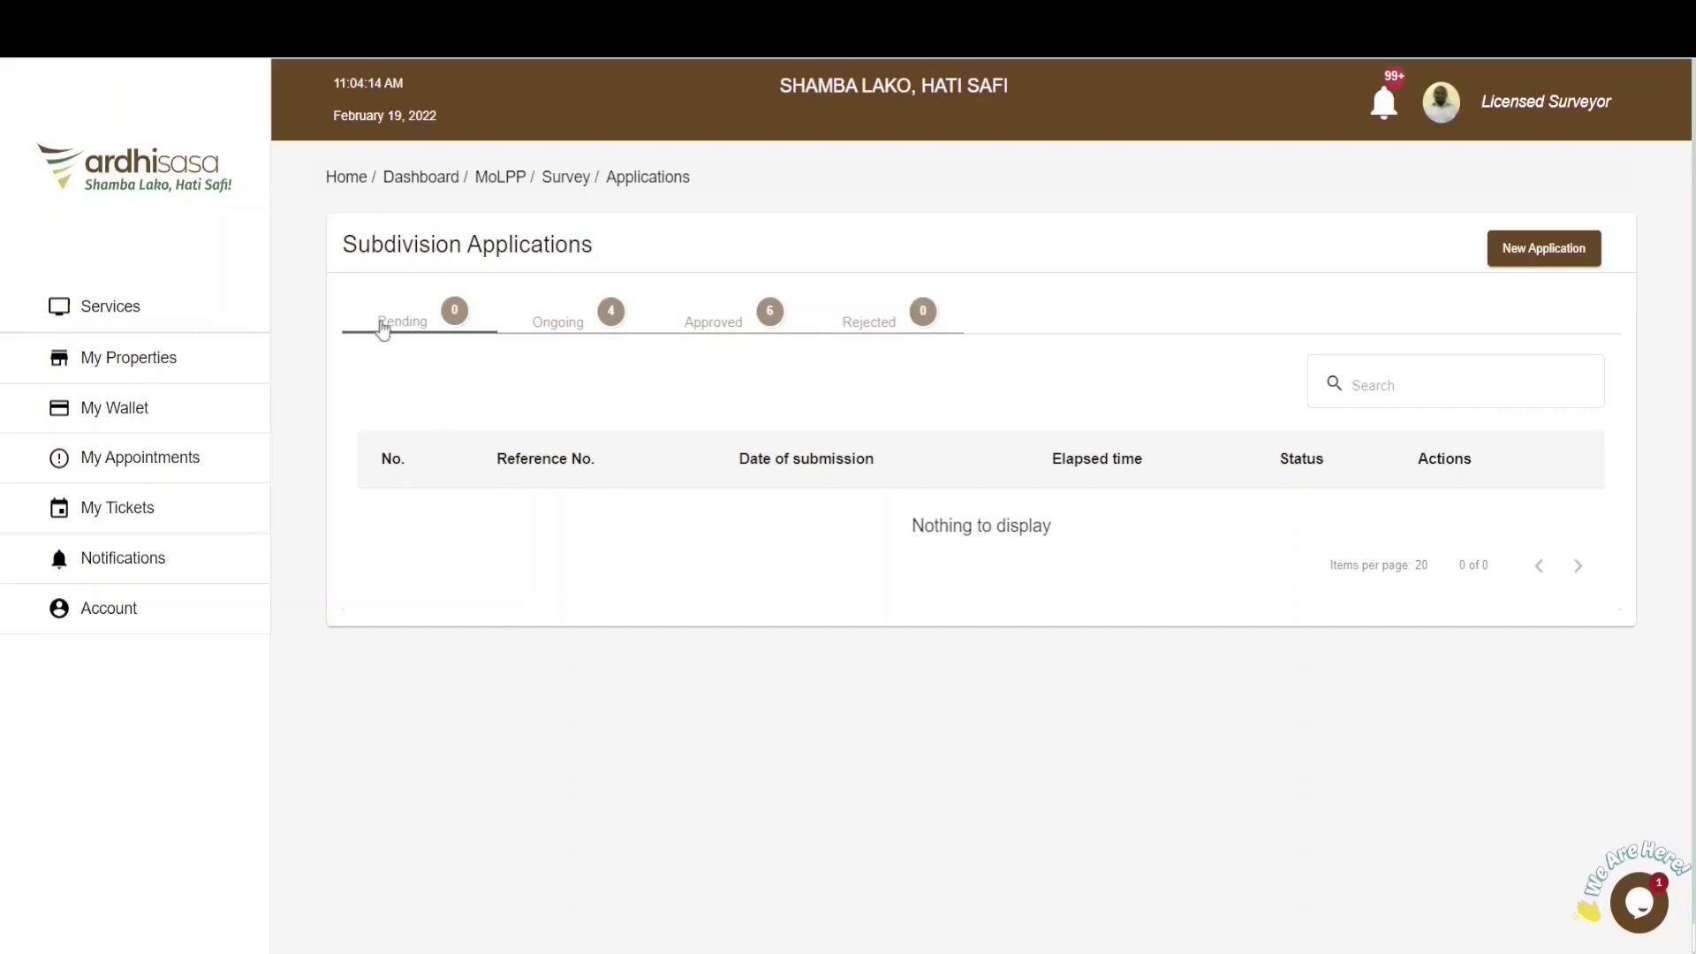
{"action": "left_click", "coordinate": [560, 334]}
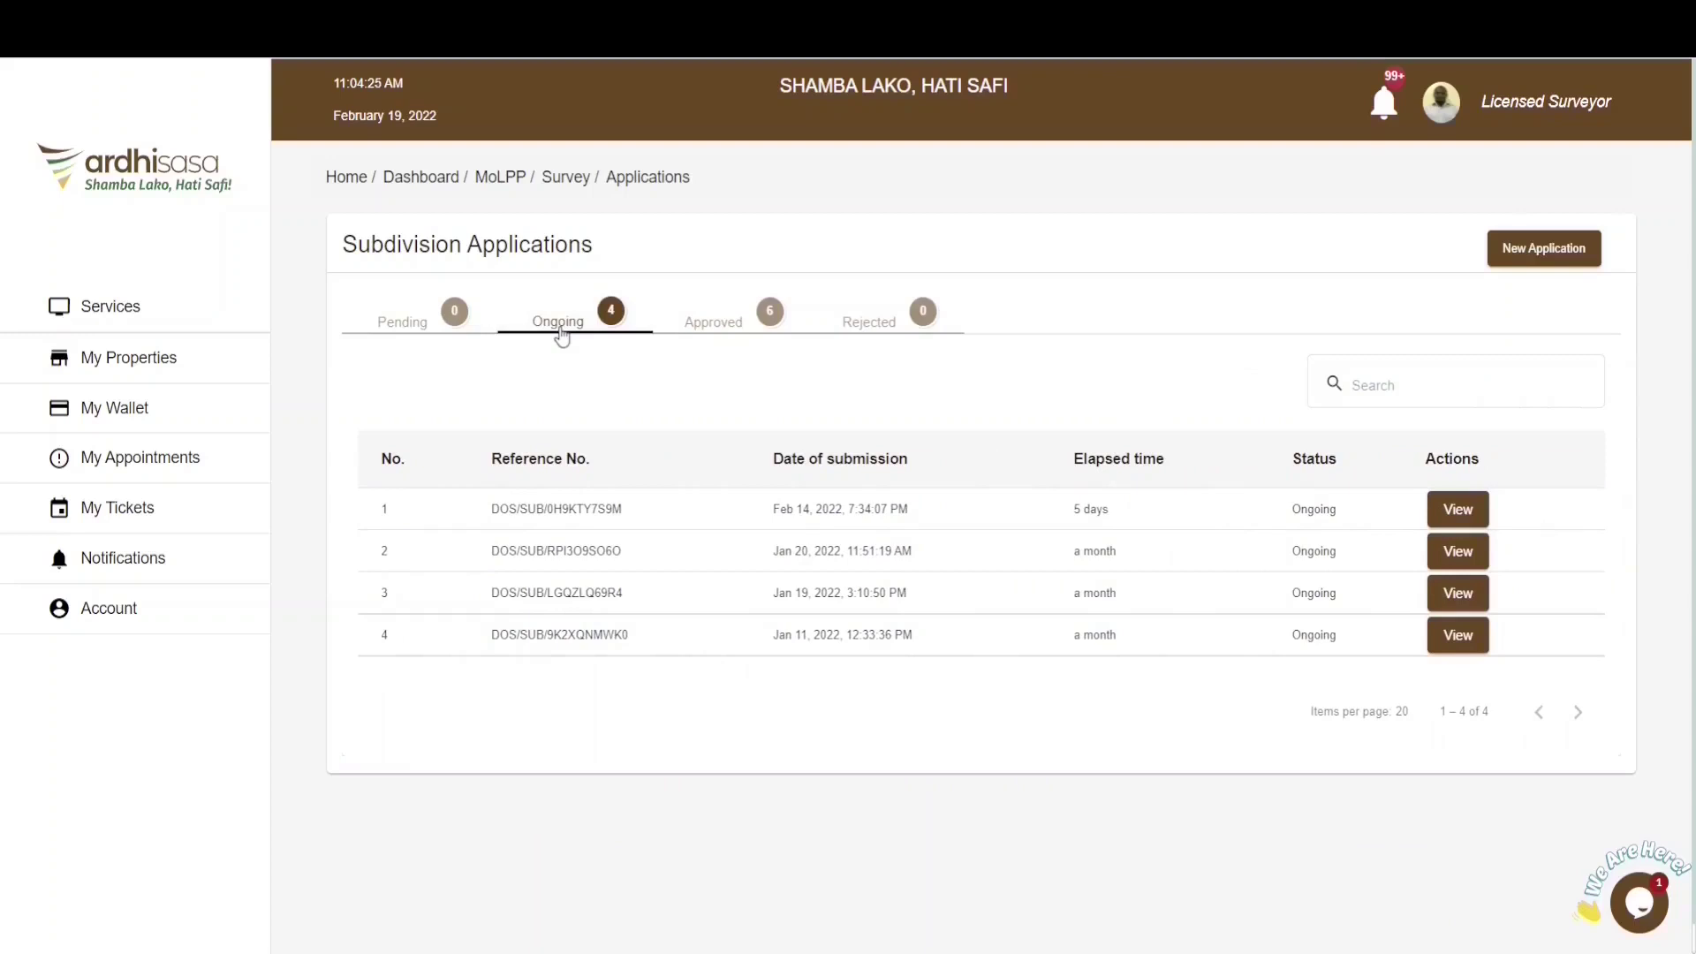
{"action": "left_click", "coordinate": [714, 340]}
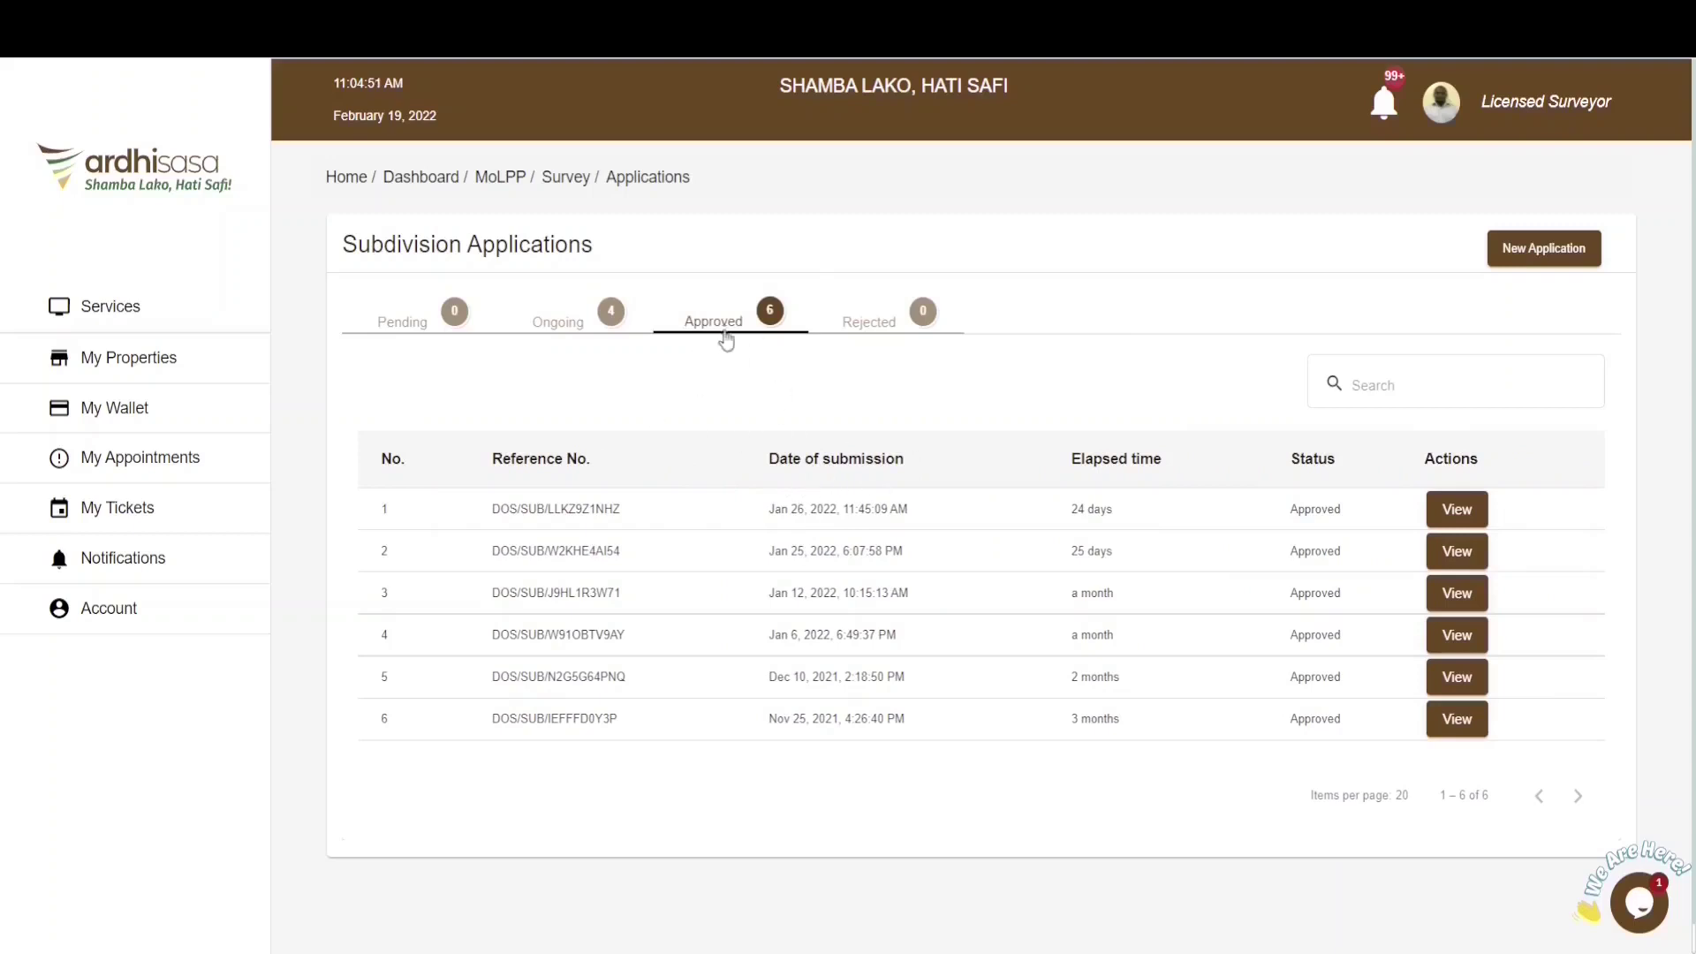
{"action": "left_click", "coordinate": [892, 332]}
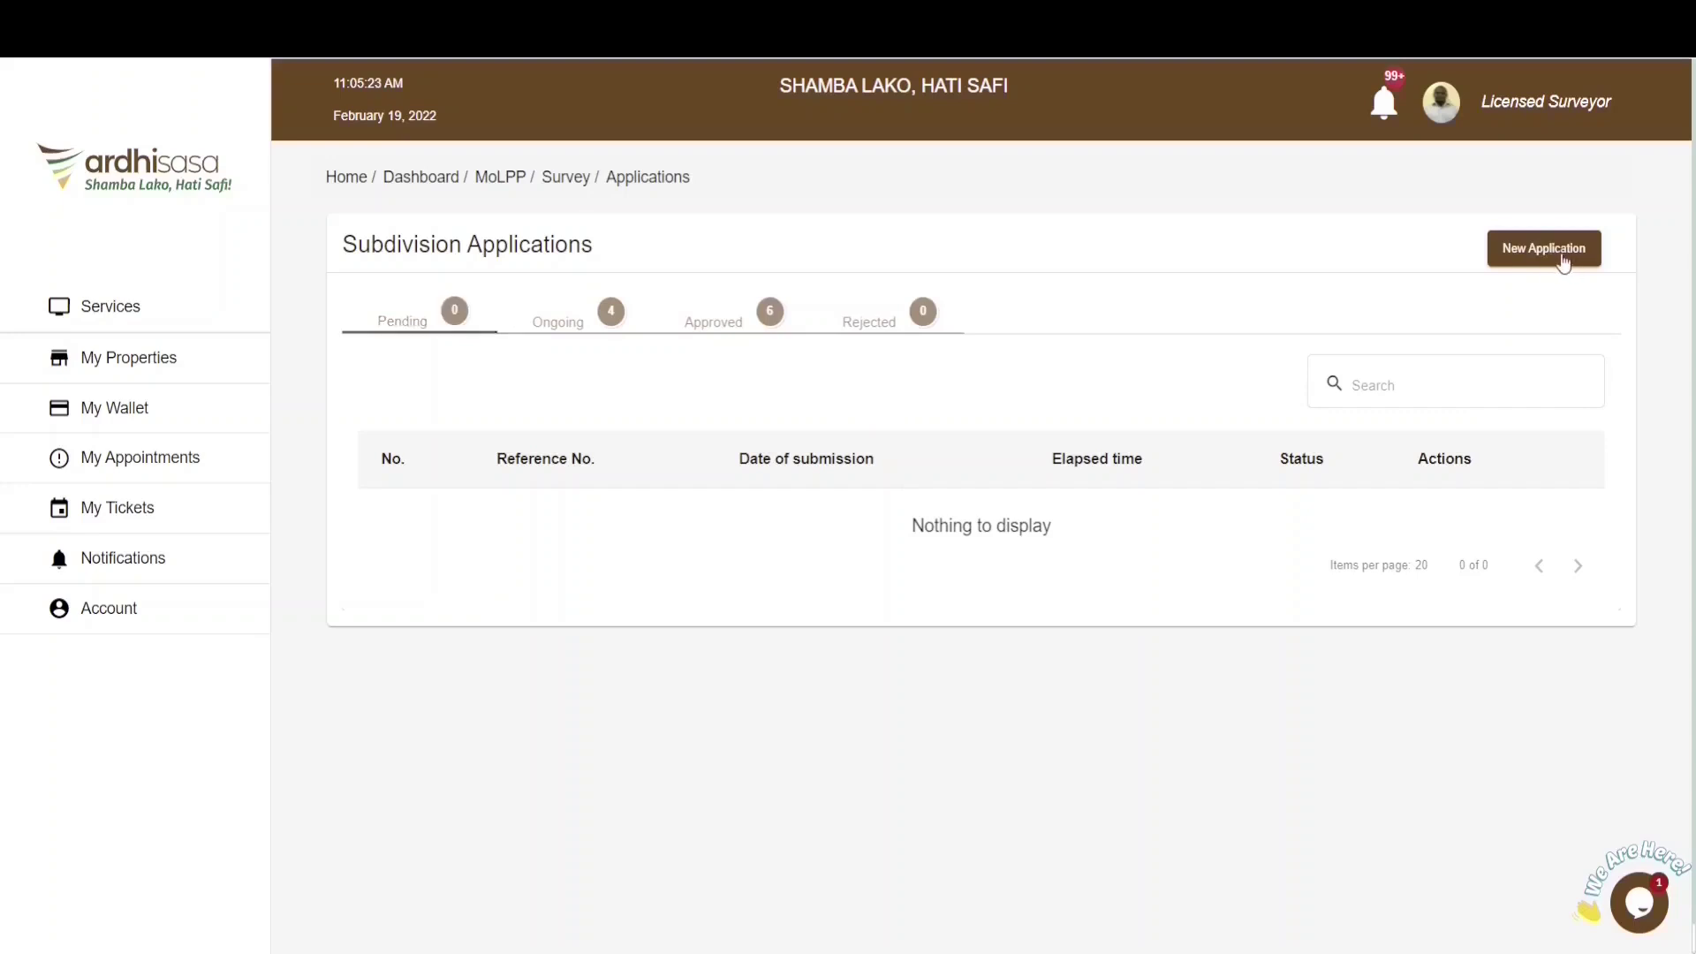
- Start a new Subdivision application and expand the 'What are the requirements needed?' FAQ answer
{"action": "left_click", "coordinate": [1561, 258]}
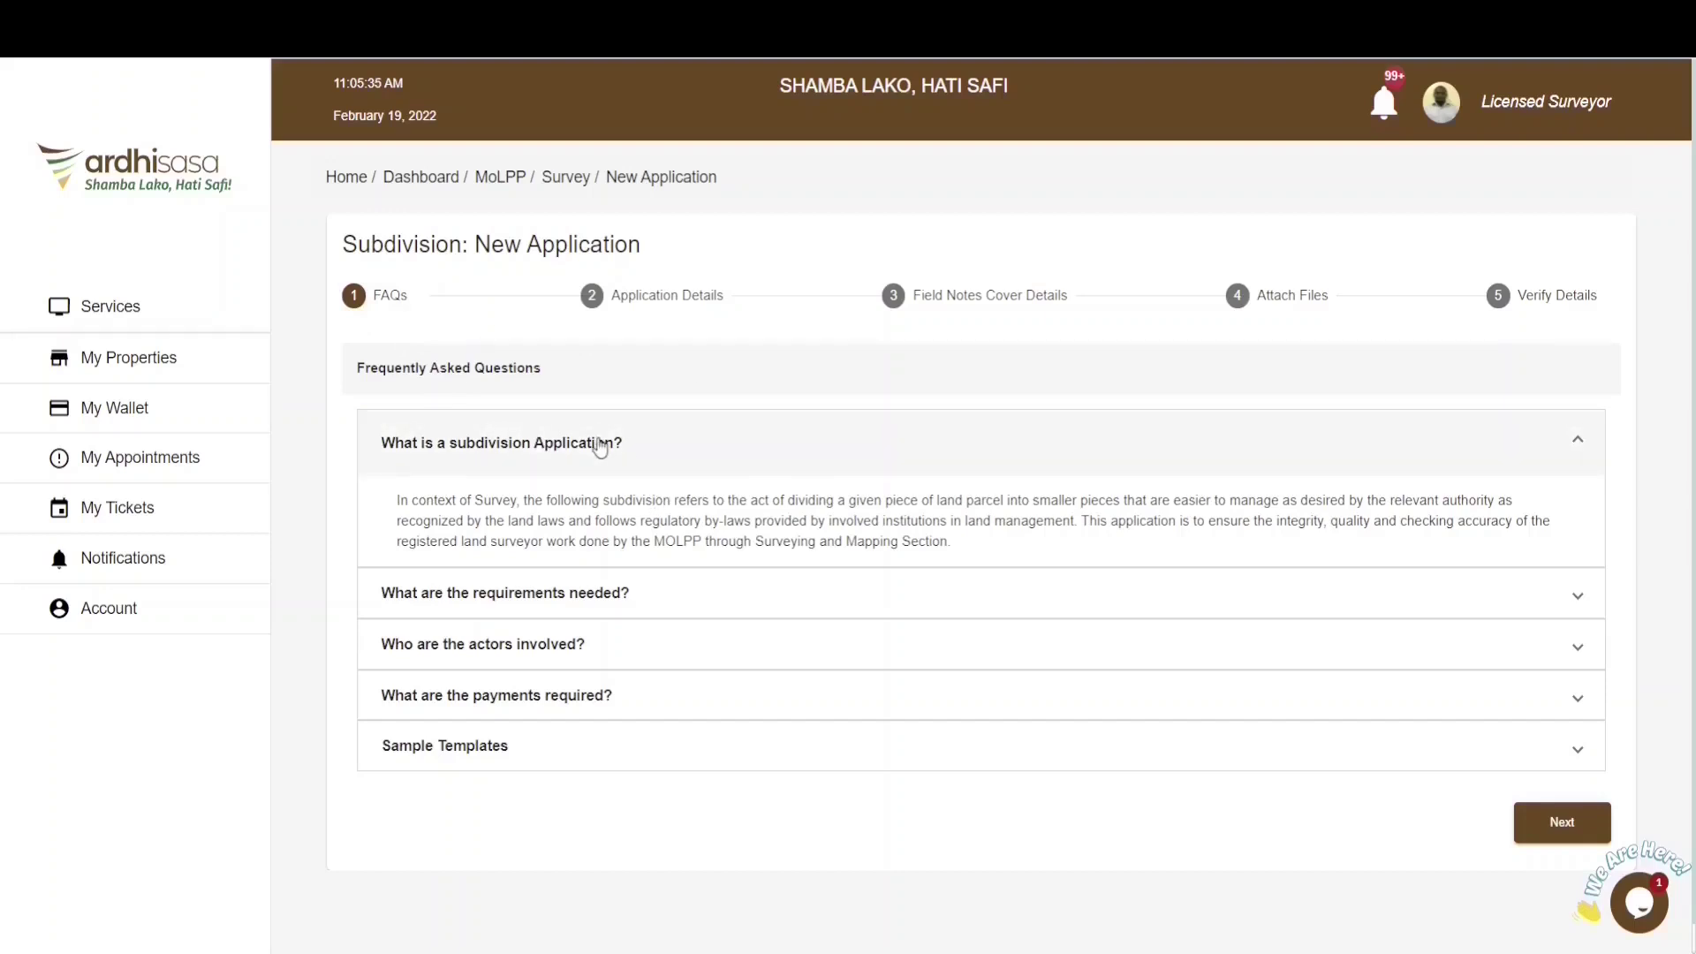
{"action": "scroll", "coordinate": [632, 559], "scroll_direction": "down", "scroll_amount": 1}
{"action": "left_click", "coordinate": [633, 562]}
{"action": "scroll", "coordinate": [632, 562], "scroll_direction": "down", "scroll_amount": 3}
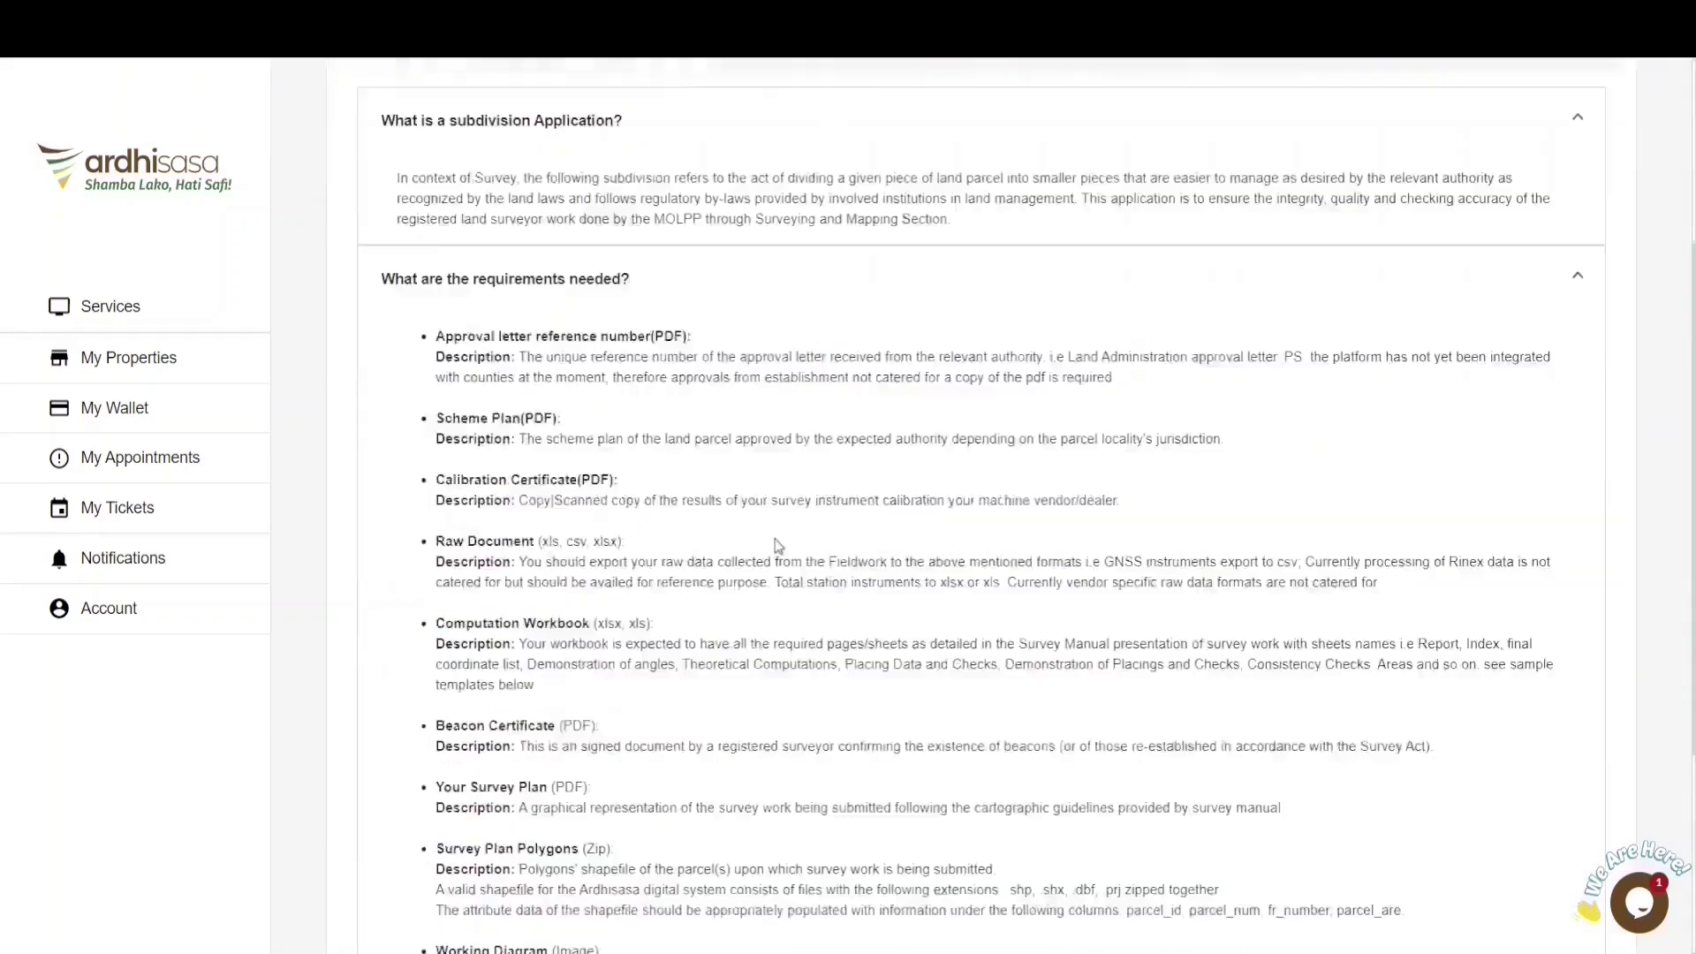
{"action": "scroll", "coordinate": [777, 545], "scroll_direction": "down", "scroll_amount": 2}
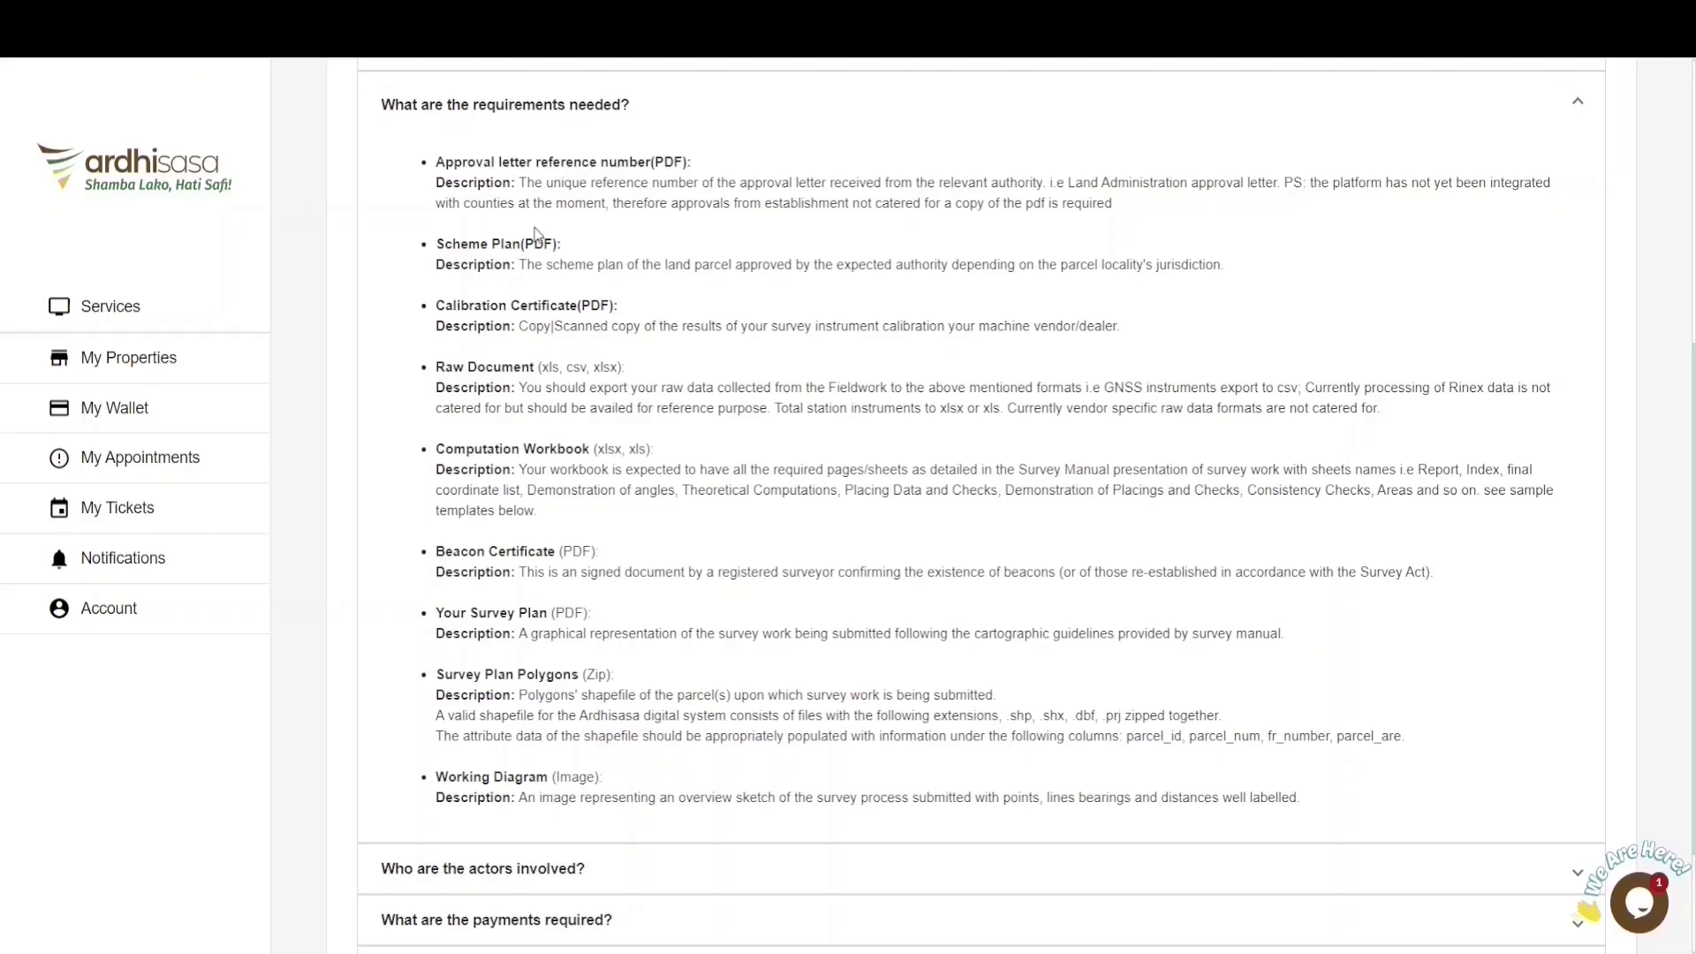
{"action": "scroll", "coordinate": [535, 234], "scroll_direction": "down", "scroll_amount": 1}
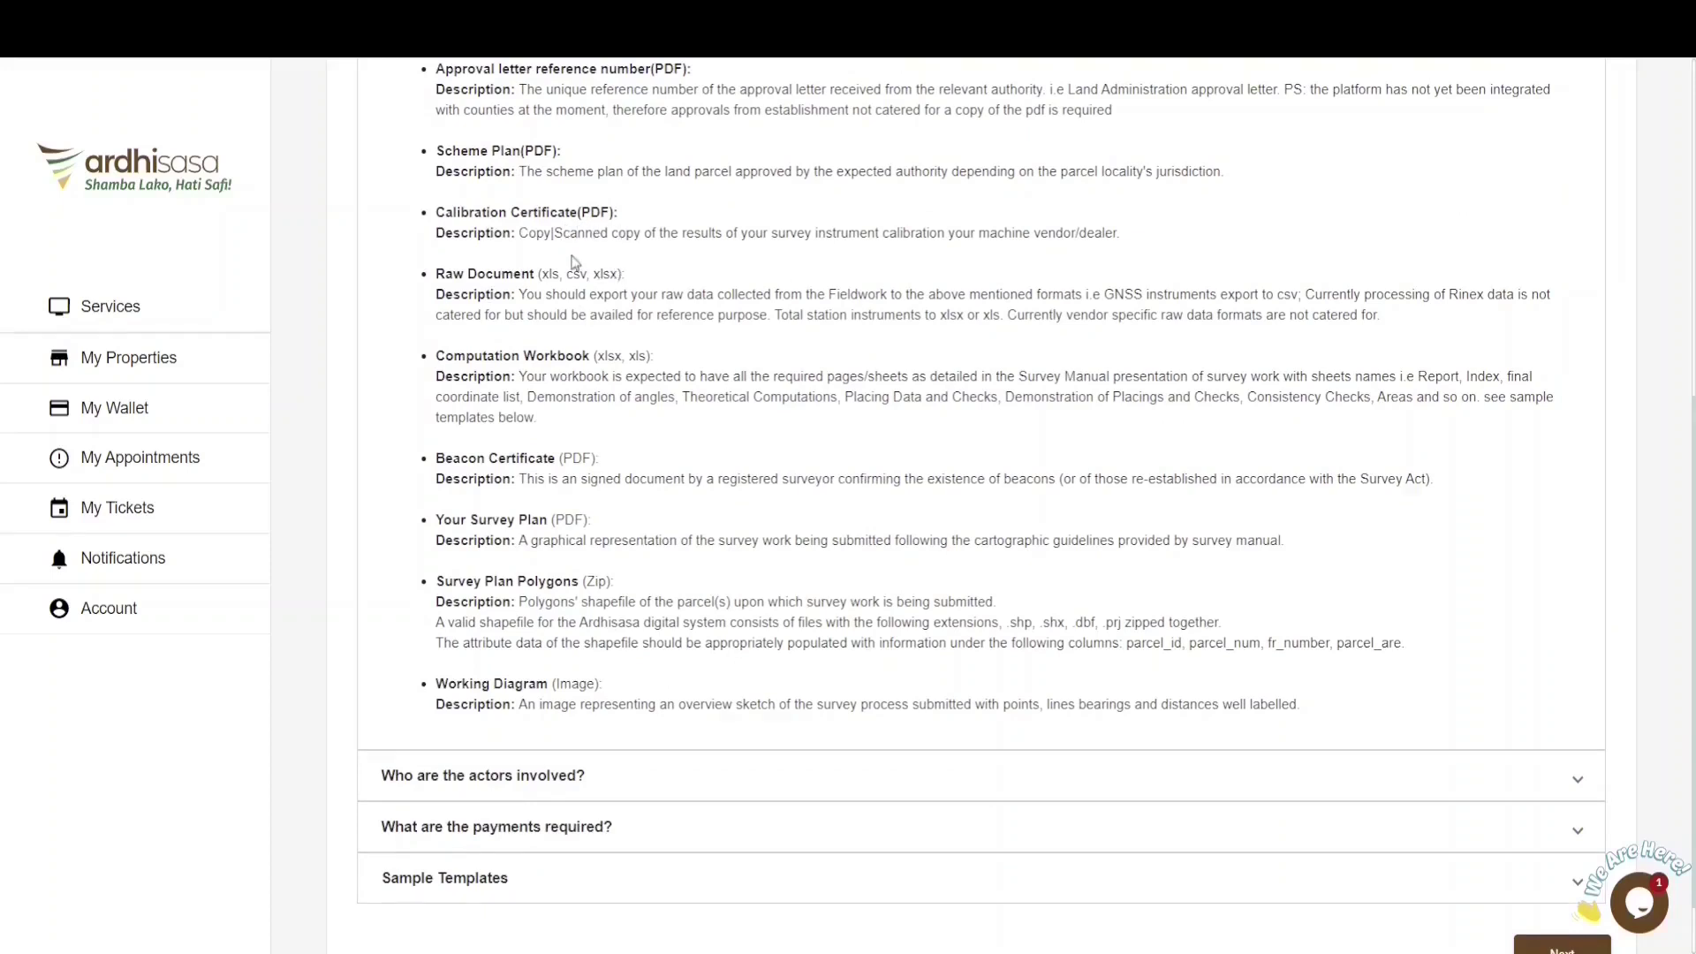
{"action": "scroll", "coordinate": [573, 261], "scroll_direction": "down", "scroll_amount": 1}
{"action": "scroll", "coordinate": [530, 270], "scroll_direction": "up", "scroll_amount": 1}
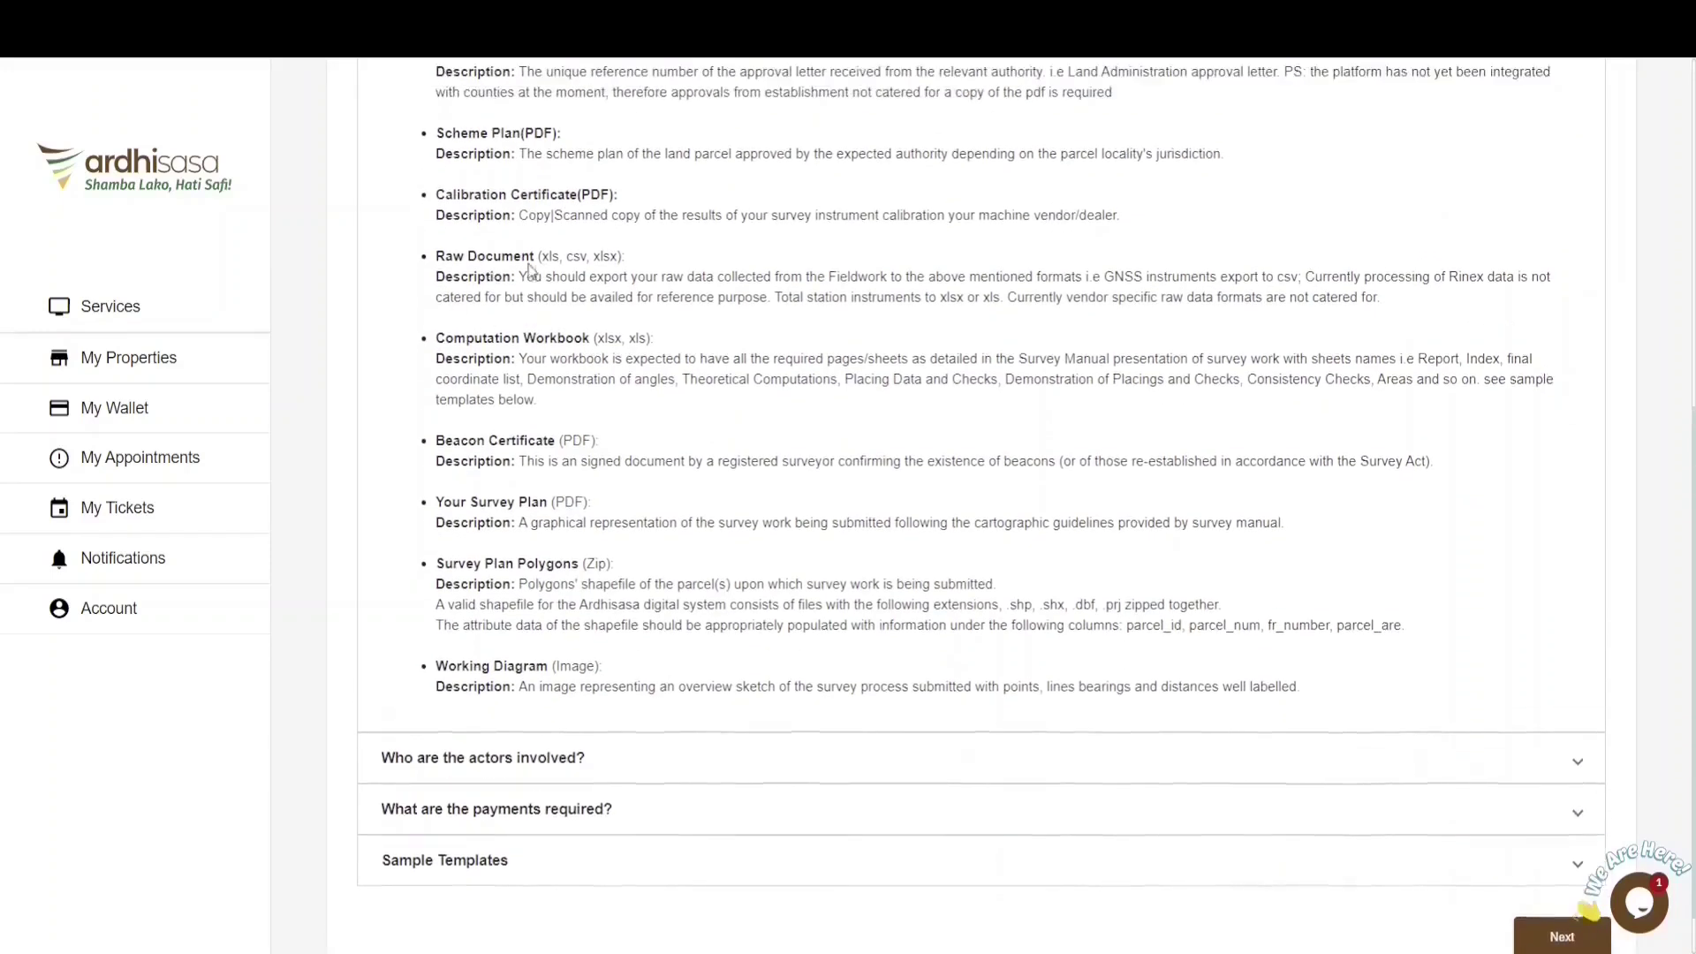
{"action": "scroll", "coordinate": [531, 270], "scroll_direction": "up", "scroll_amount": 1}
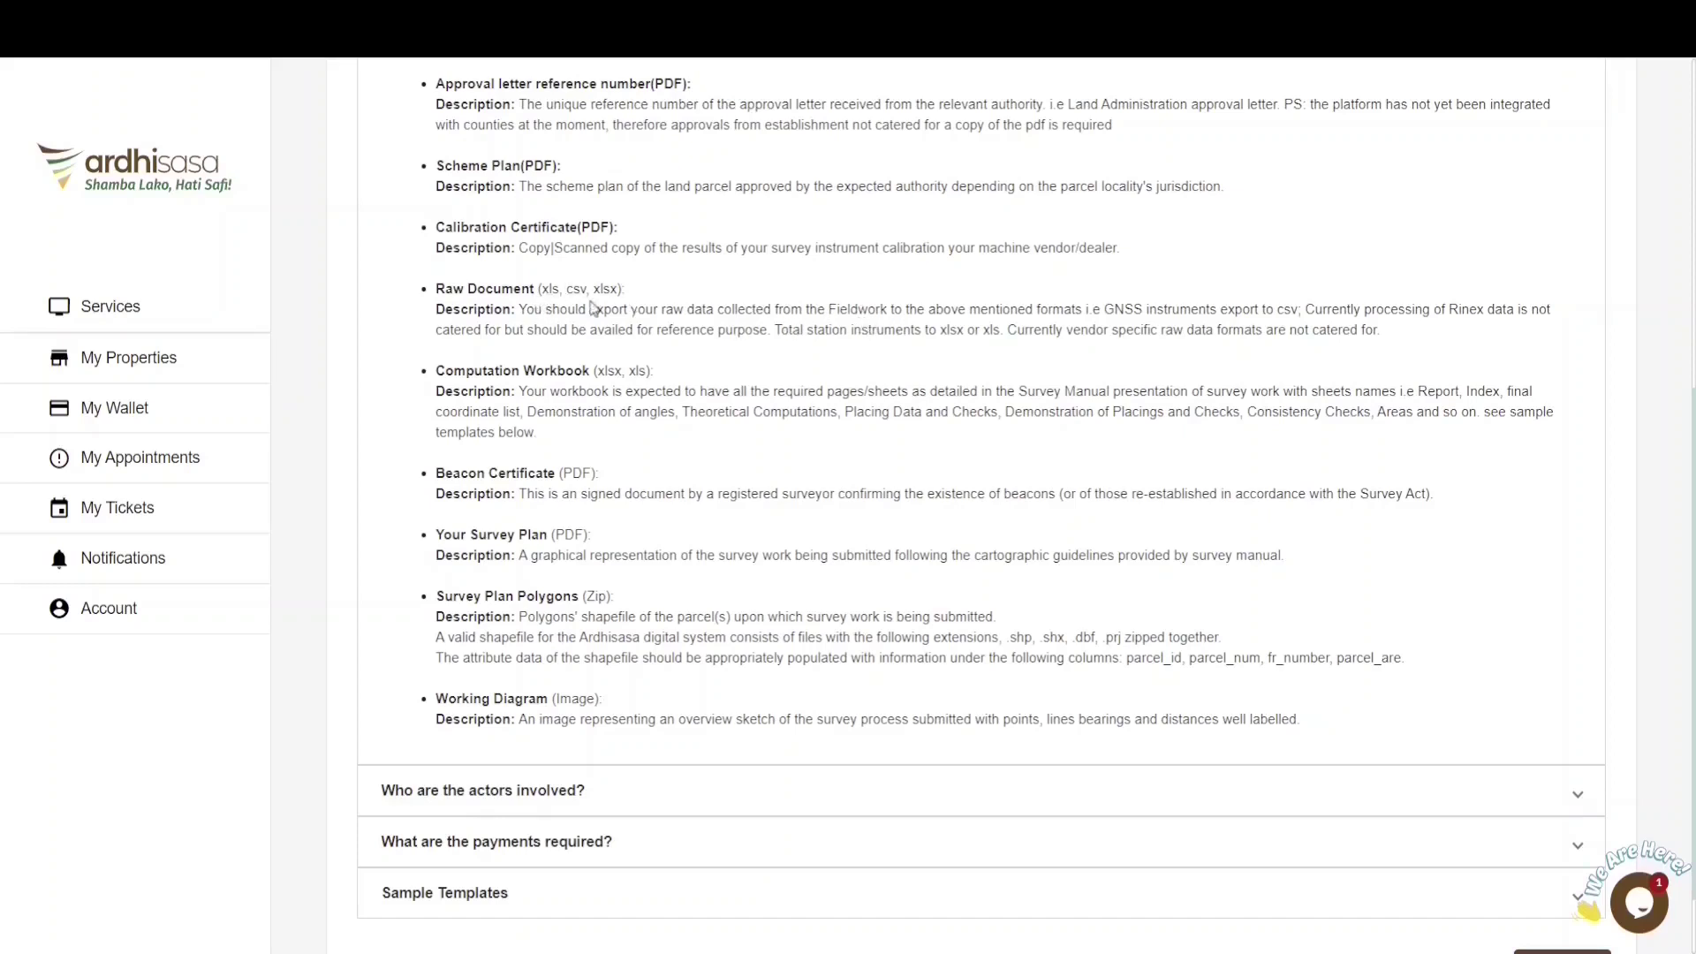
{"action": "scroll", "coordinate": [601, 309], "scroll_direction": "down", "scroll_amount": 1}
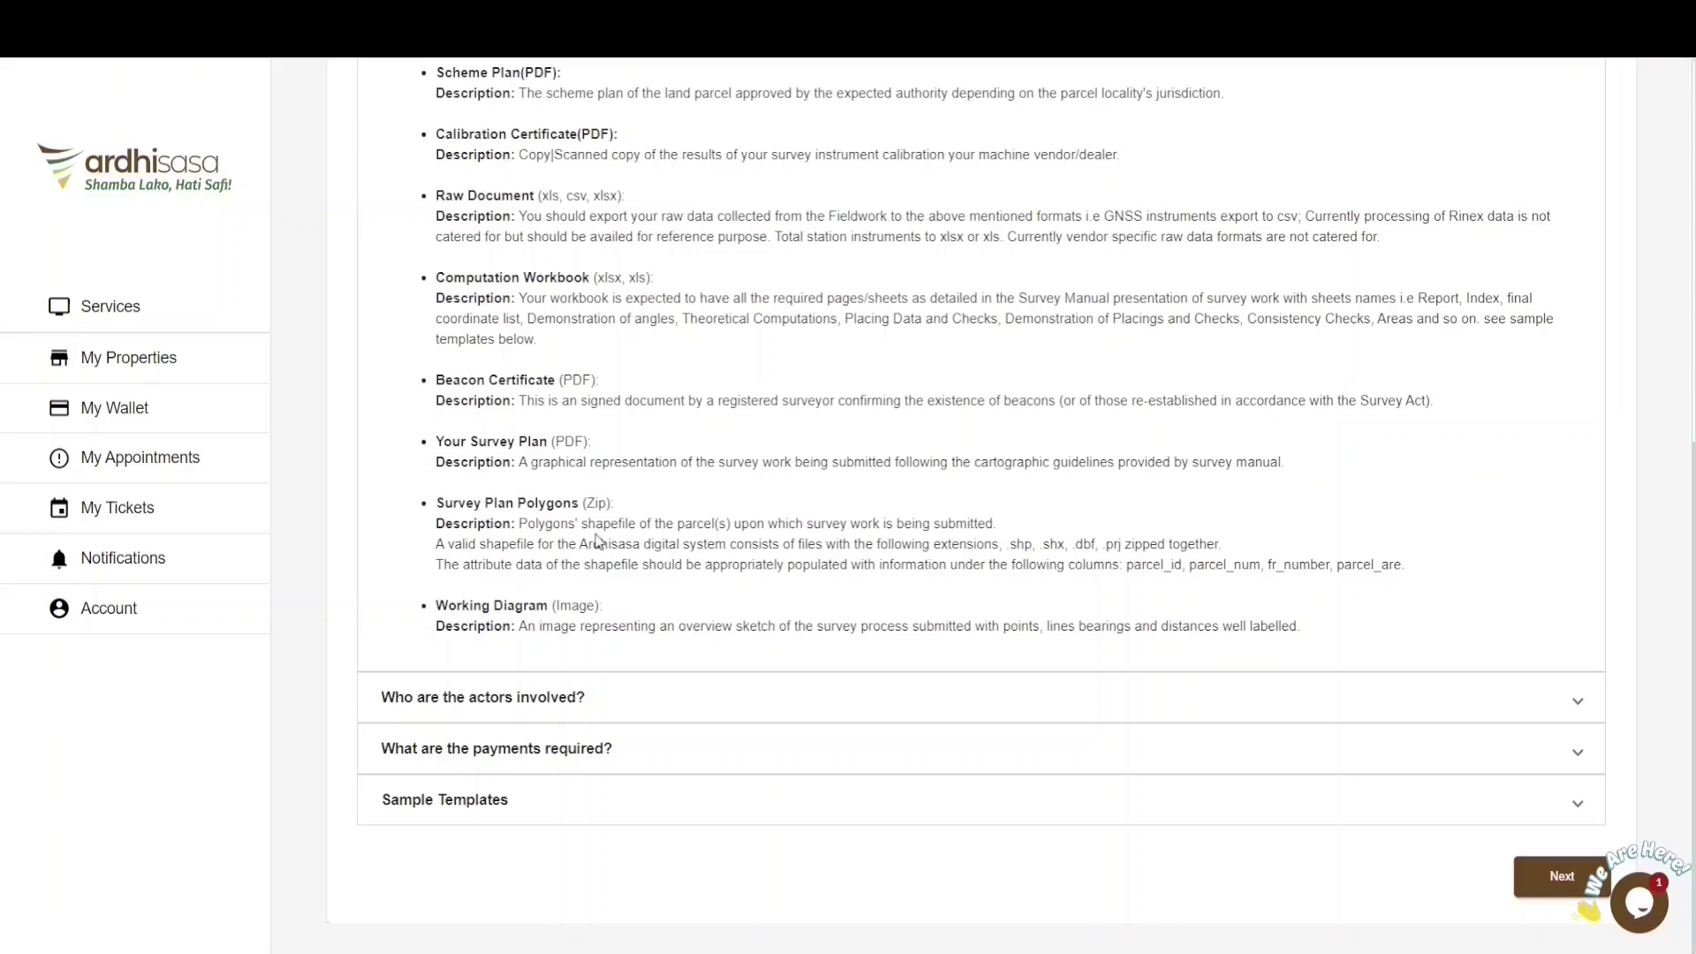
{"action": "left_click", "coordinate": [628, 803]}
{"action": "scroll", "coordinate": [730, 779], "scroll_direction": "down", "scroll_amount": 2}
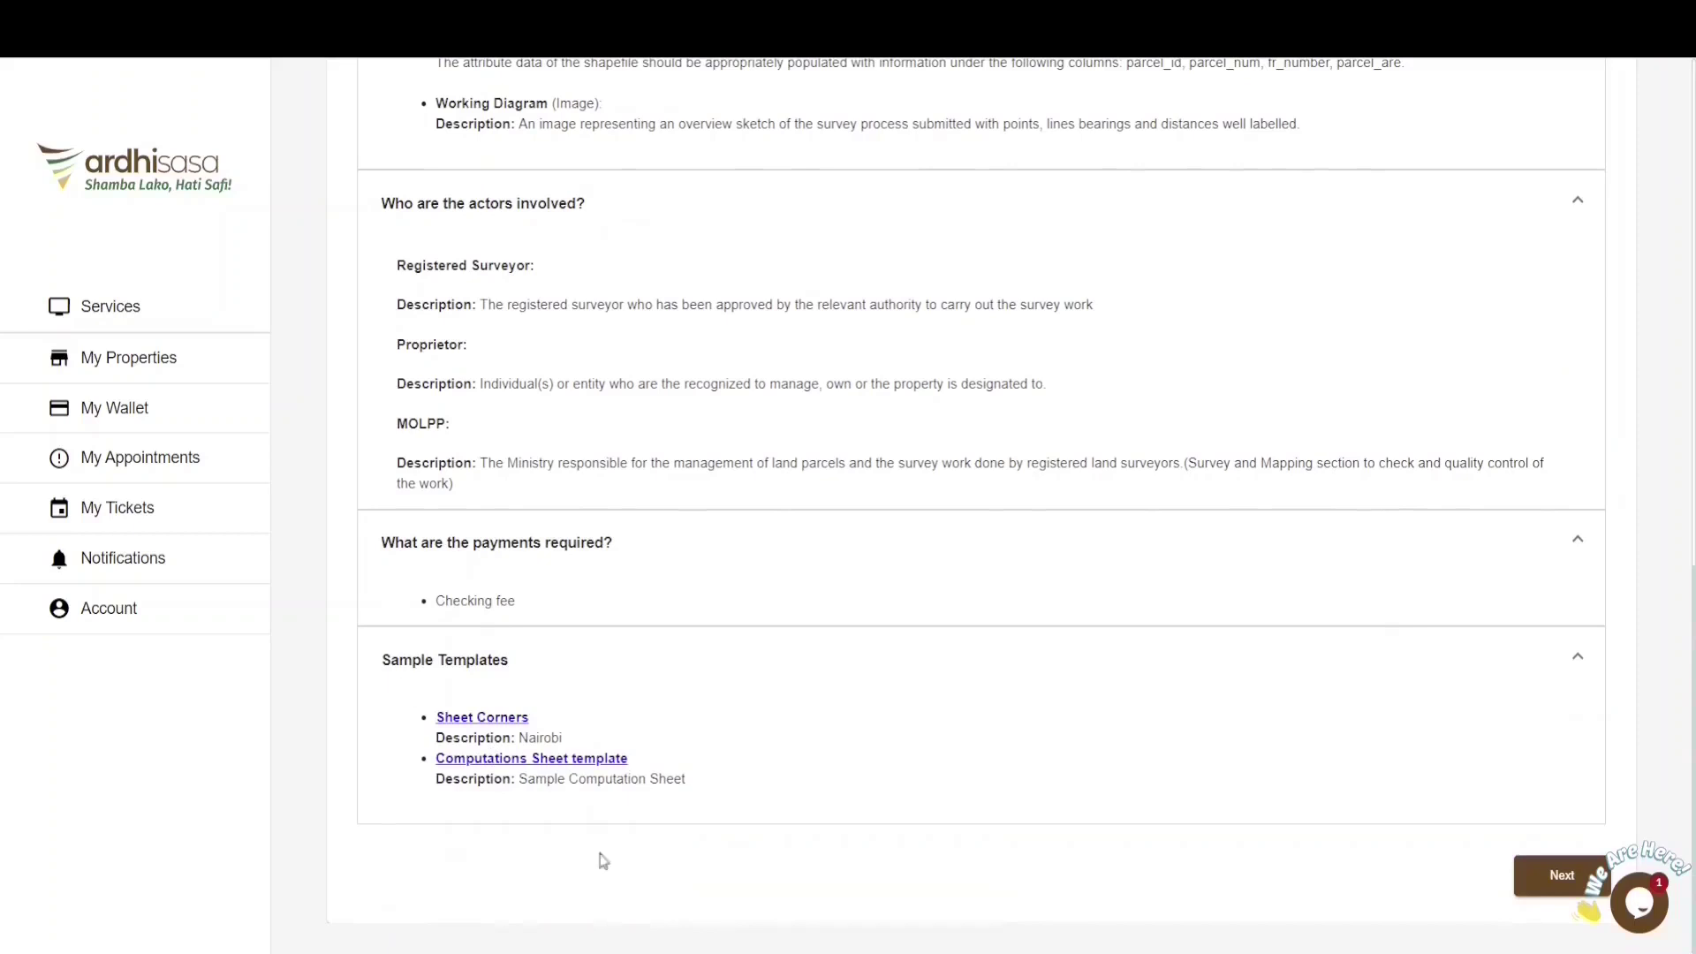
- On Application Details, select projection Arc 1960 / UTM zone 37S and enter the approval letter reference
{"action": "left_click", "coordinate": [1563, 877]}
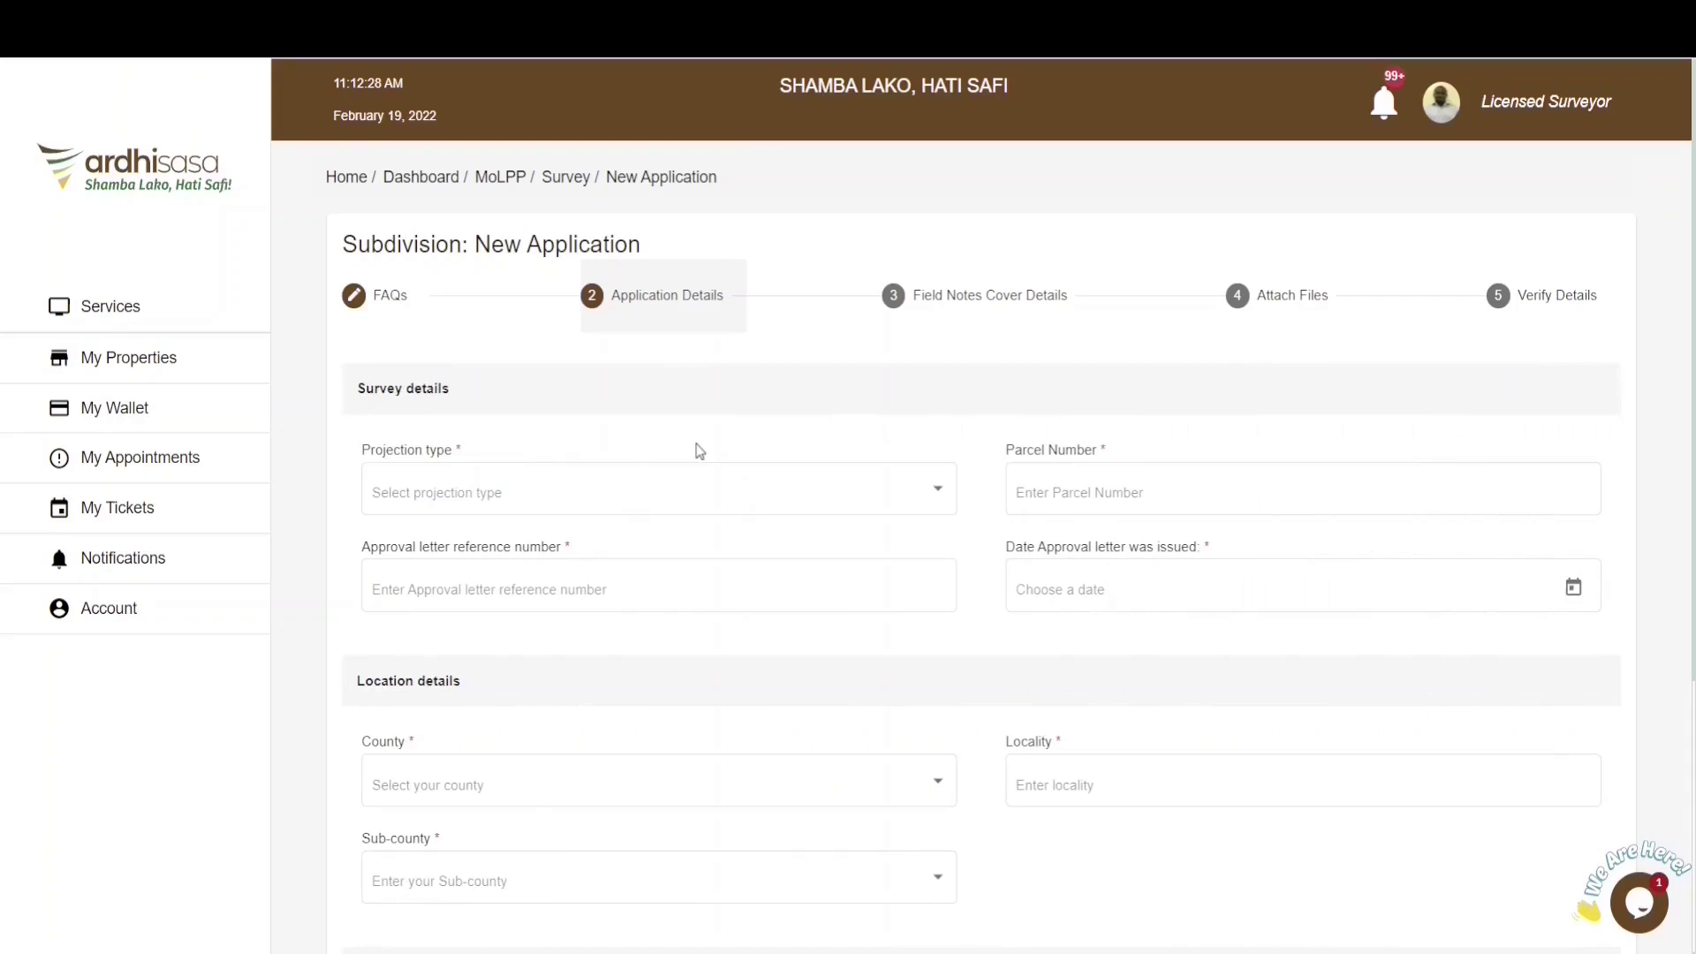
{"action": "left_click", "coordinate": [600, 491]}
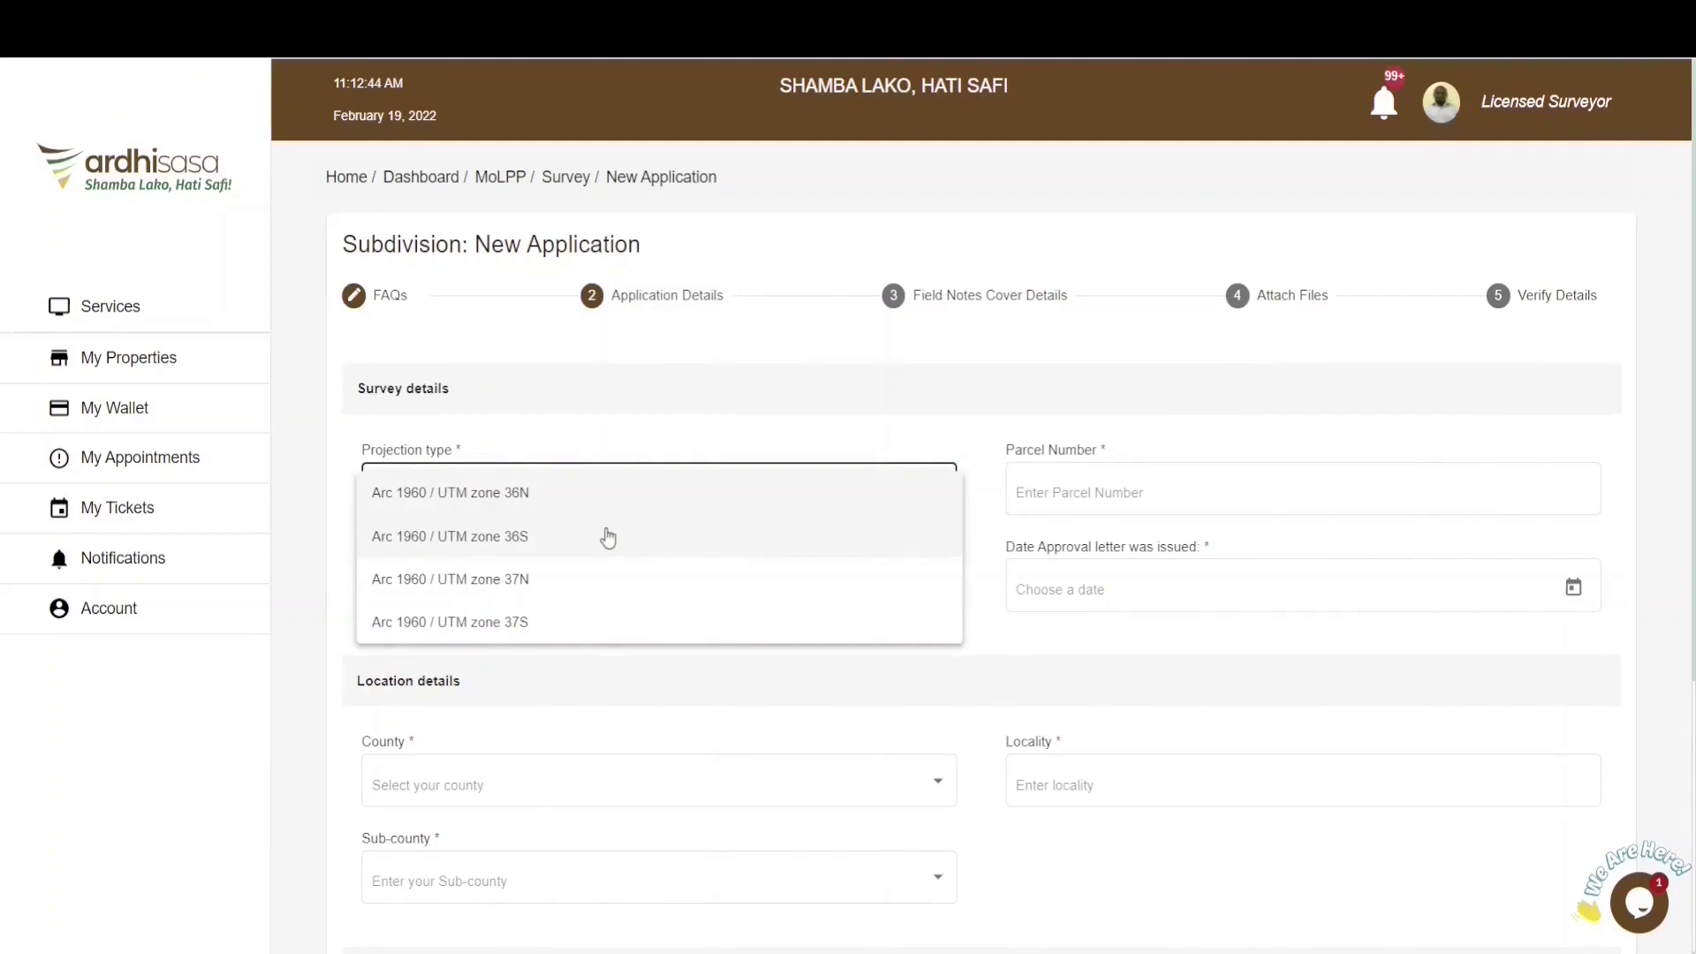
{"action": "left_click", "coordinate": [560, 622]}
{"action": "left_click", "coordinate": [718, 569]}
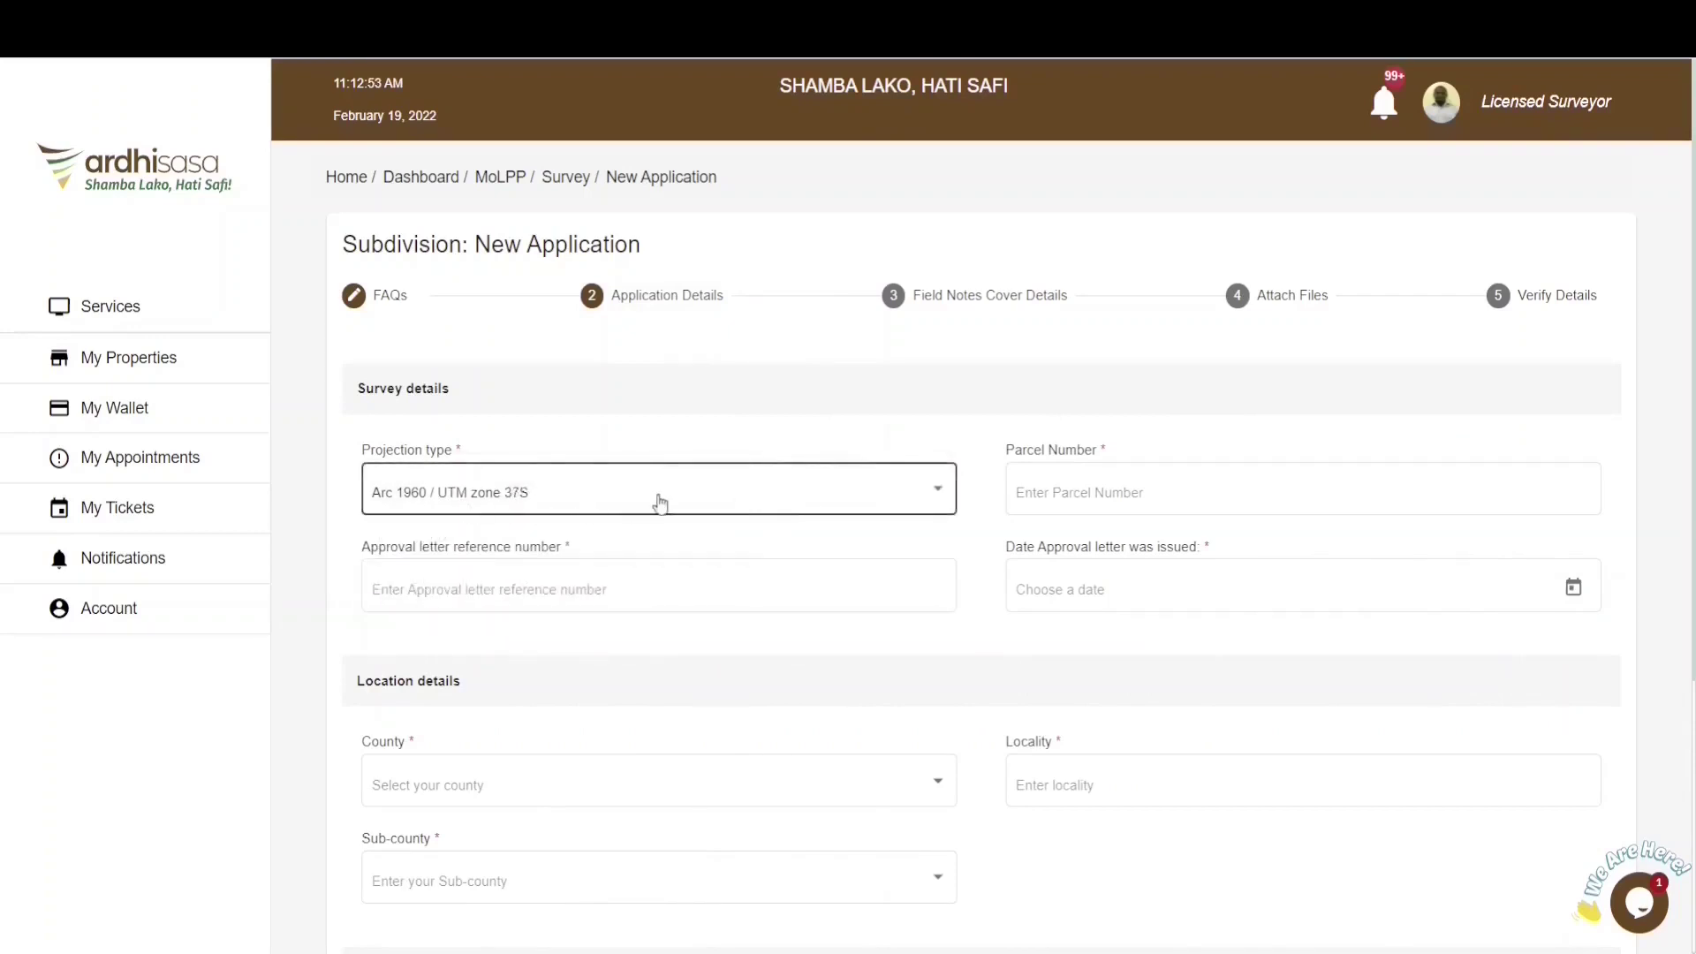
{"action": "left_click_drag", "start_coordinate": [685, 700], "coordinate": [541, 595]}
{"action": "left_click", "coordinate": [583, 588]}
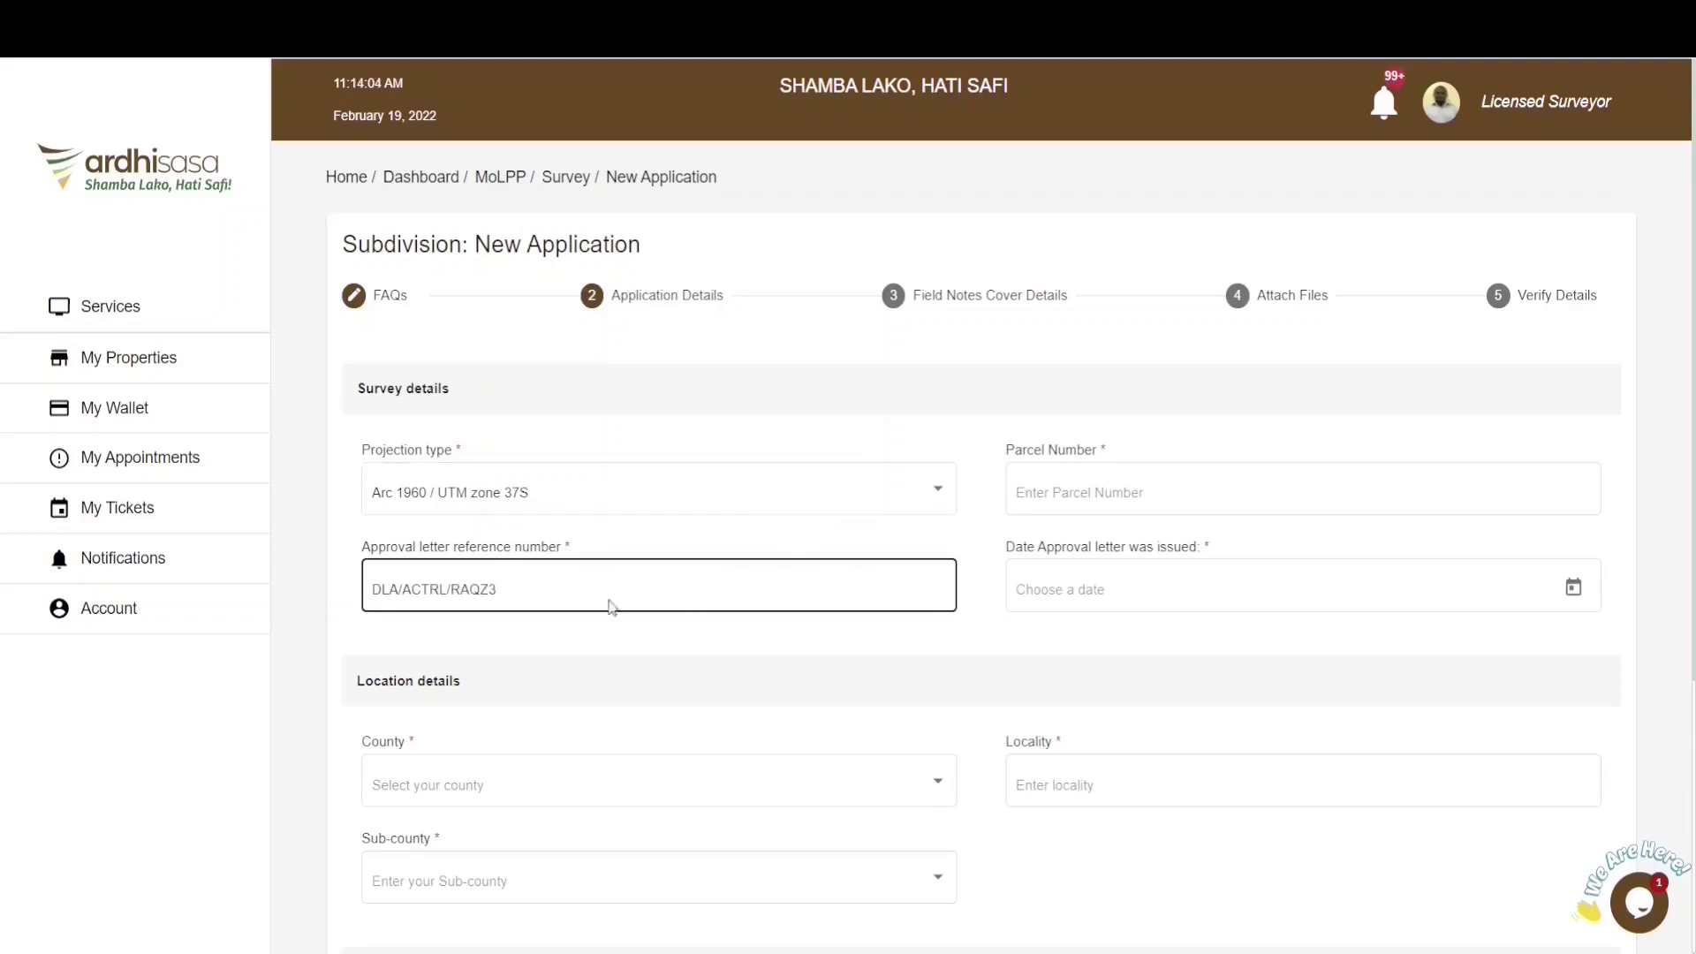
- Enter parcel number NAIROBI/BLOCK00/4, removing the stray 1
{"action": "left_click", "coordinate": [1106, 485]}
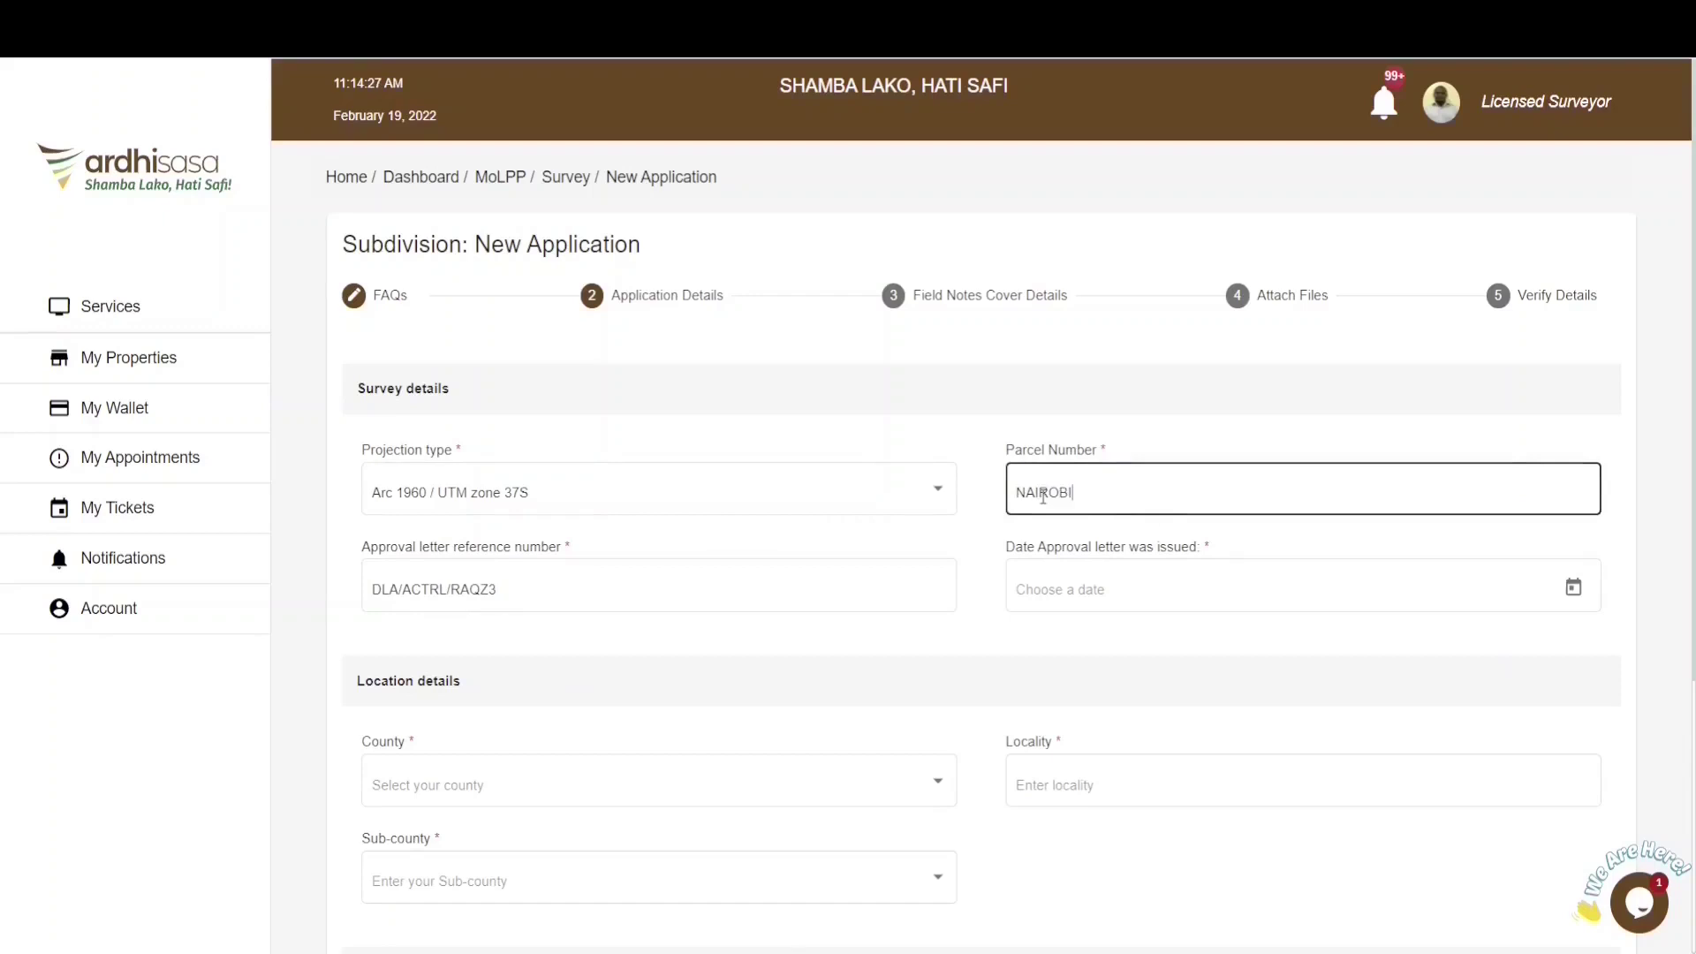
{"action": "type", "text": "/BLOCK00/14"}
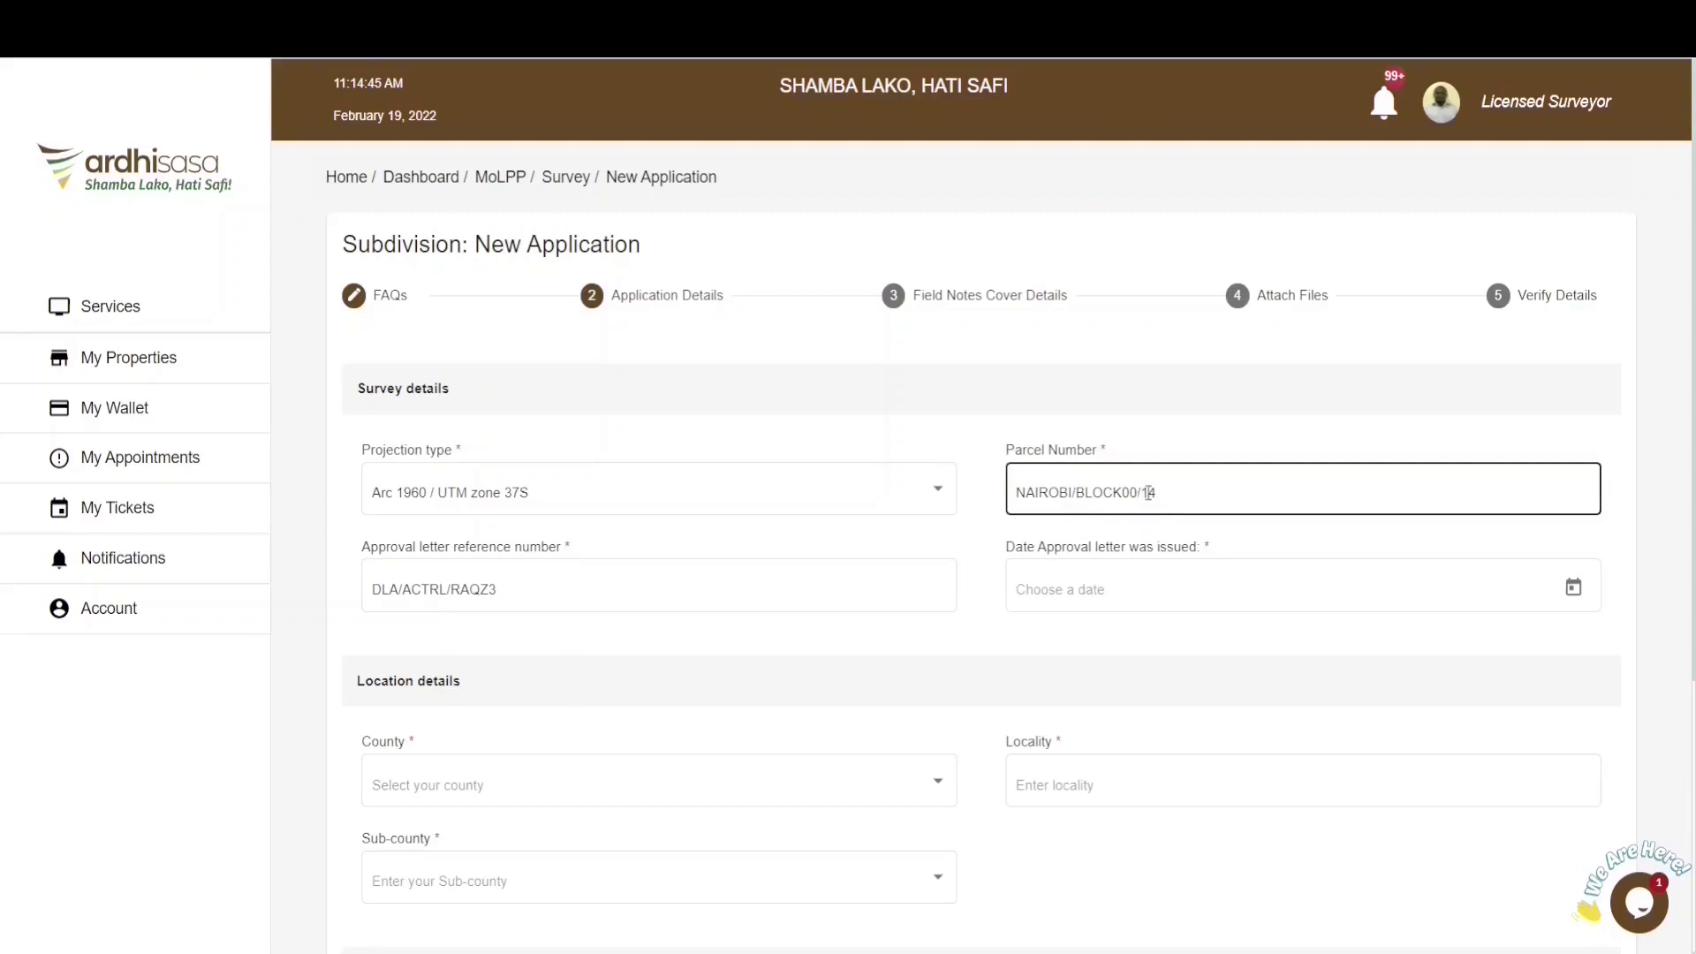
{"action": "left_click", "coordinate": [1148, 492]}
{"action": "key", "text": "BackSpace"}
- Set the approval letter issue date to 10 February 2022
{"action": "scroll", "coordinate": [1324, 442], "scroll_direction": "down", "scroll_amount": 3}
{"action": "left_click", "coordinate": [1573, 307]}
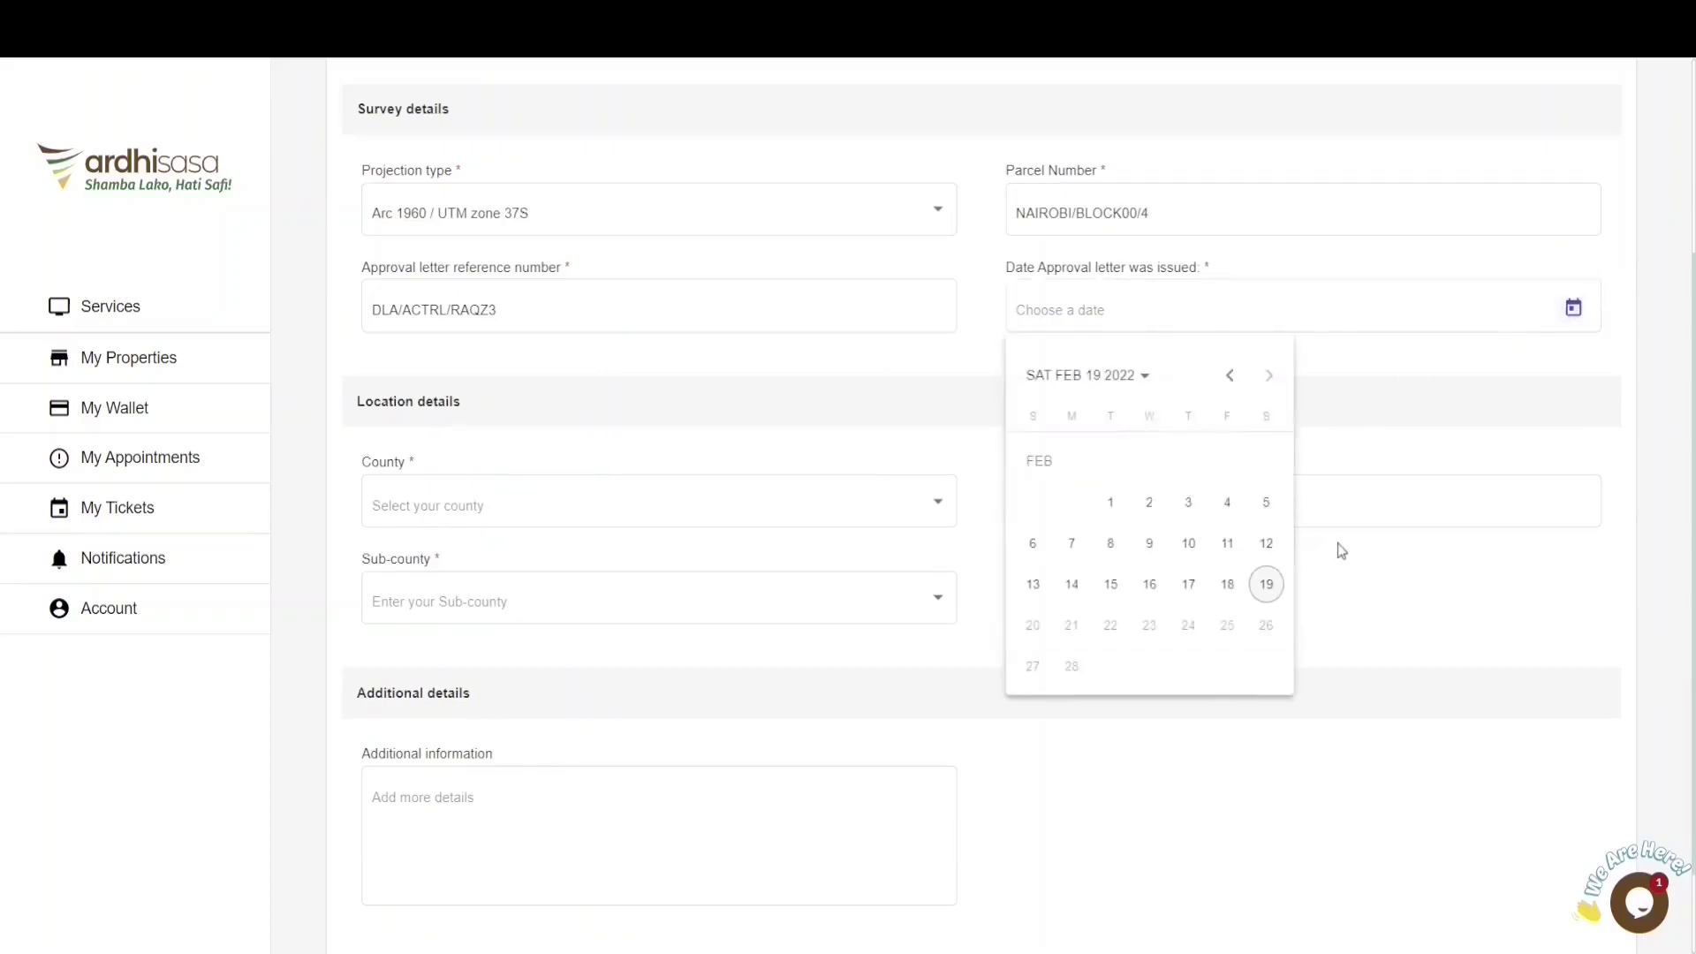
{"action": "left_click", "coordinate": [1188, 543]}
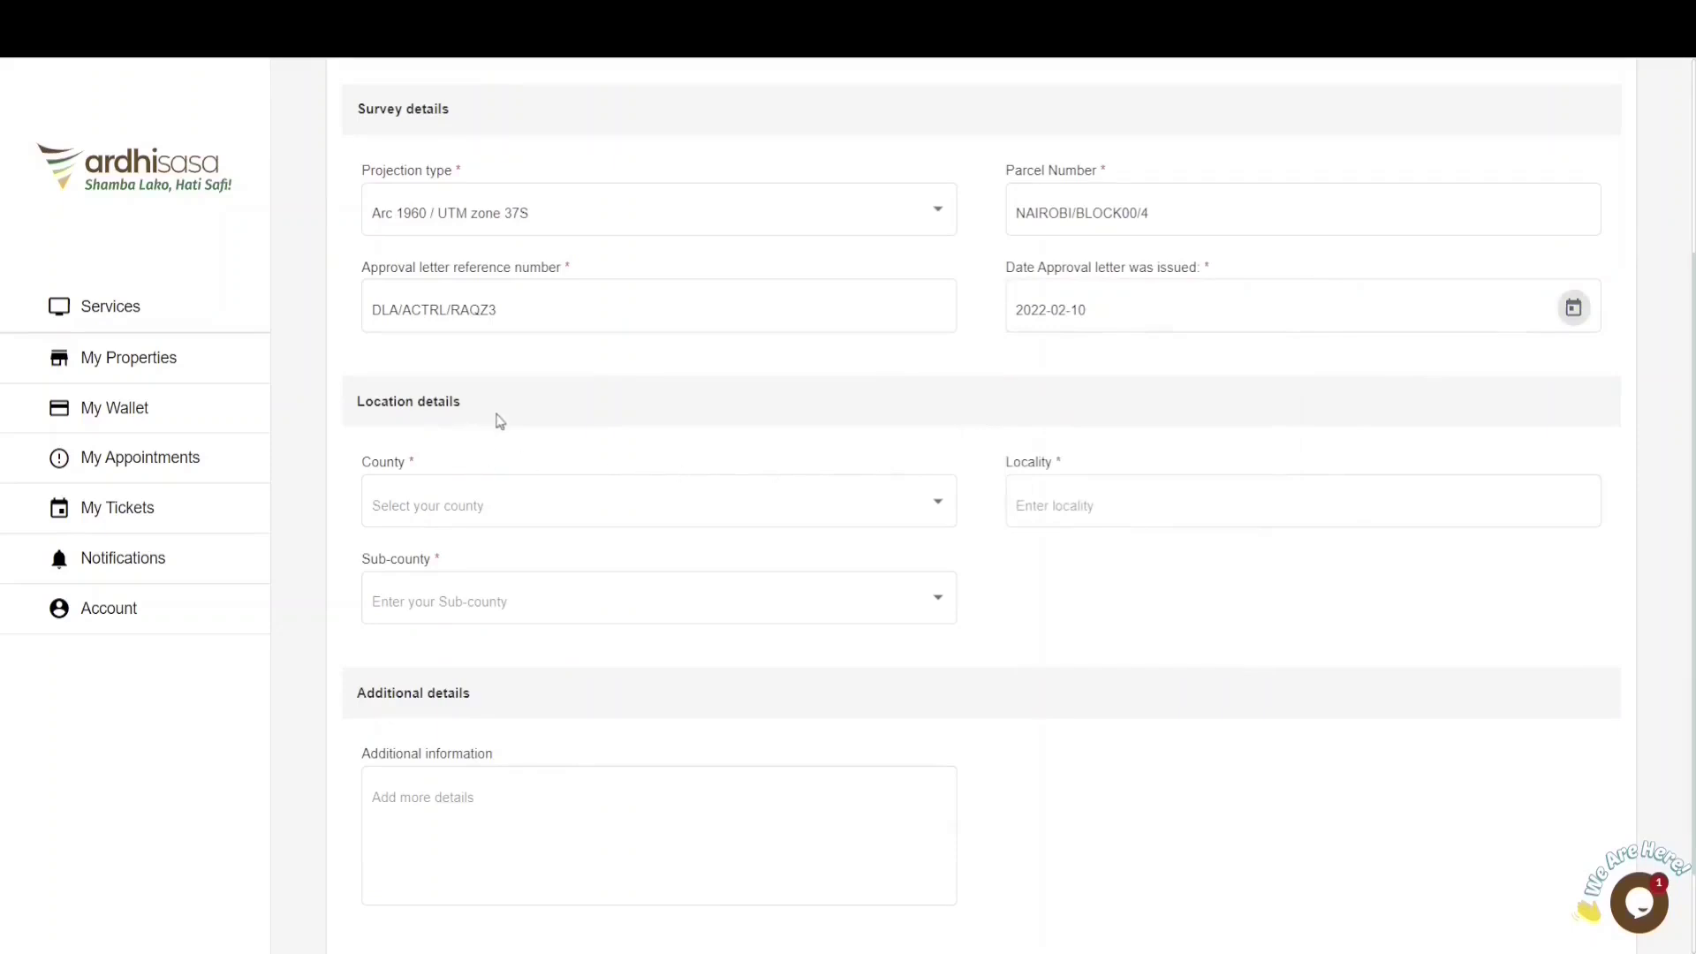
{"action": "scroll", "coordinate": [654, 416], "scroll_direction": "down", "scroll_amount": 1}
- Set County to Nairobi, Sub-county to Kasarani and Locality to KAMULU
{"action": "left_click", "coordinate": [651, 427]}
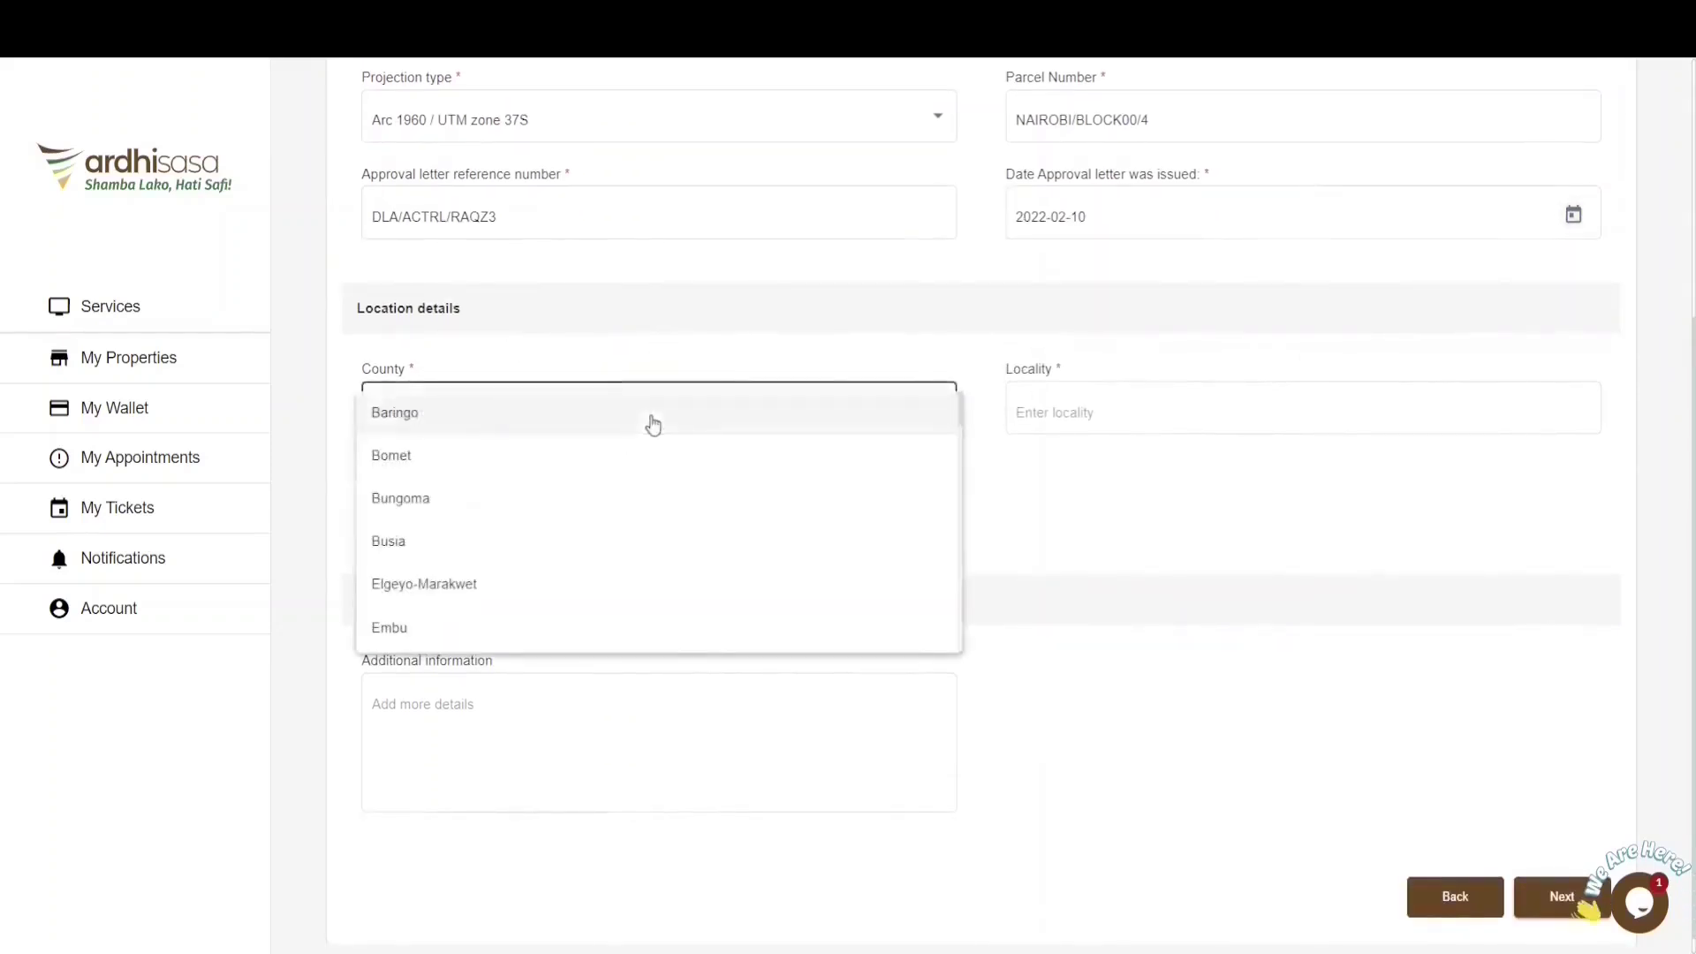
{"action": "scroll", "coordinate": [595, 554], "scroll_direction": "down", "scroll_amount": 1}
{"action": "scroll", "coordinate": [594, 554], "scroll_direction": "down", "scroll_amount": 10}
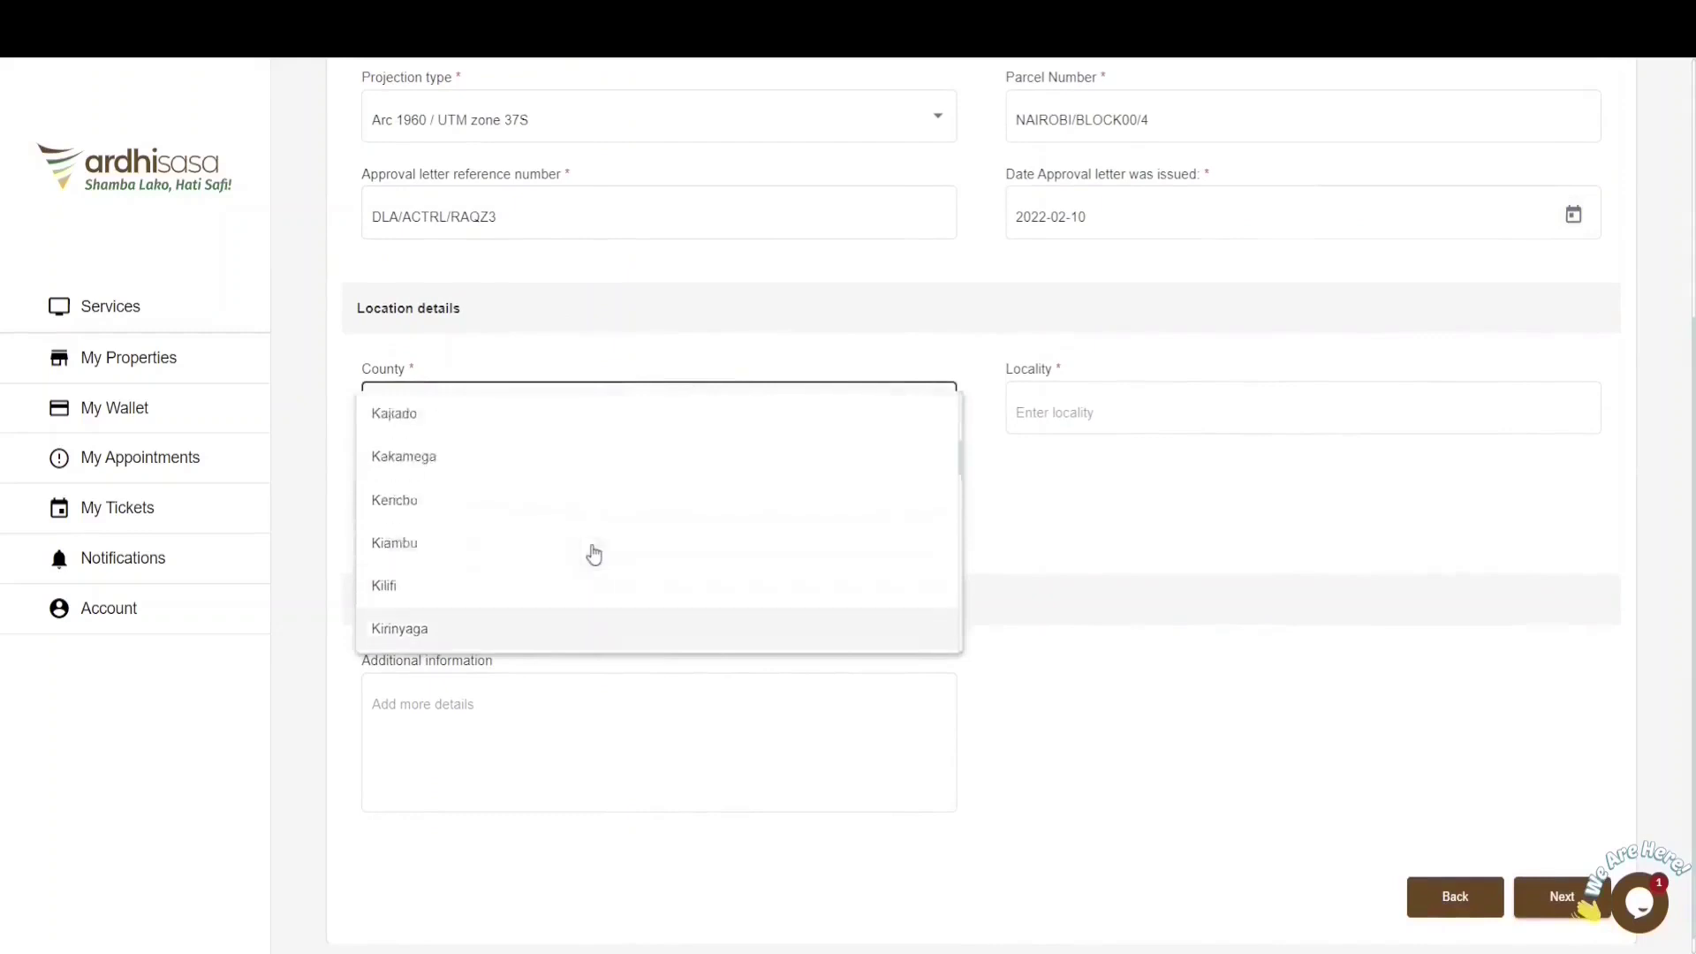
{"action": "left_click", "coordinate": [462, 630]}
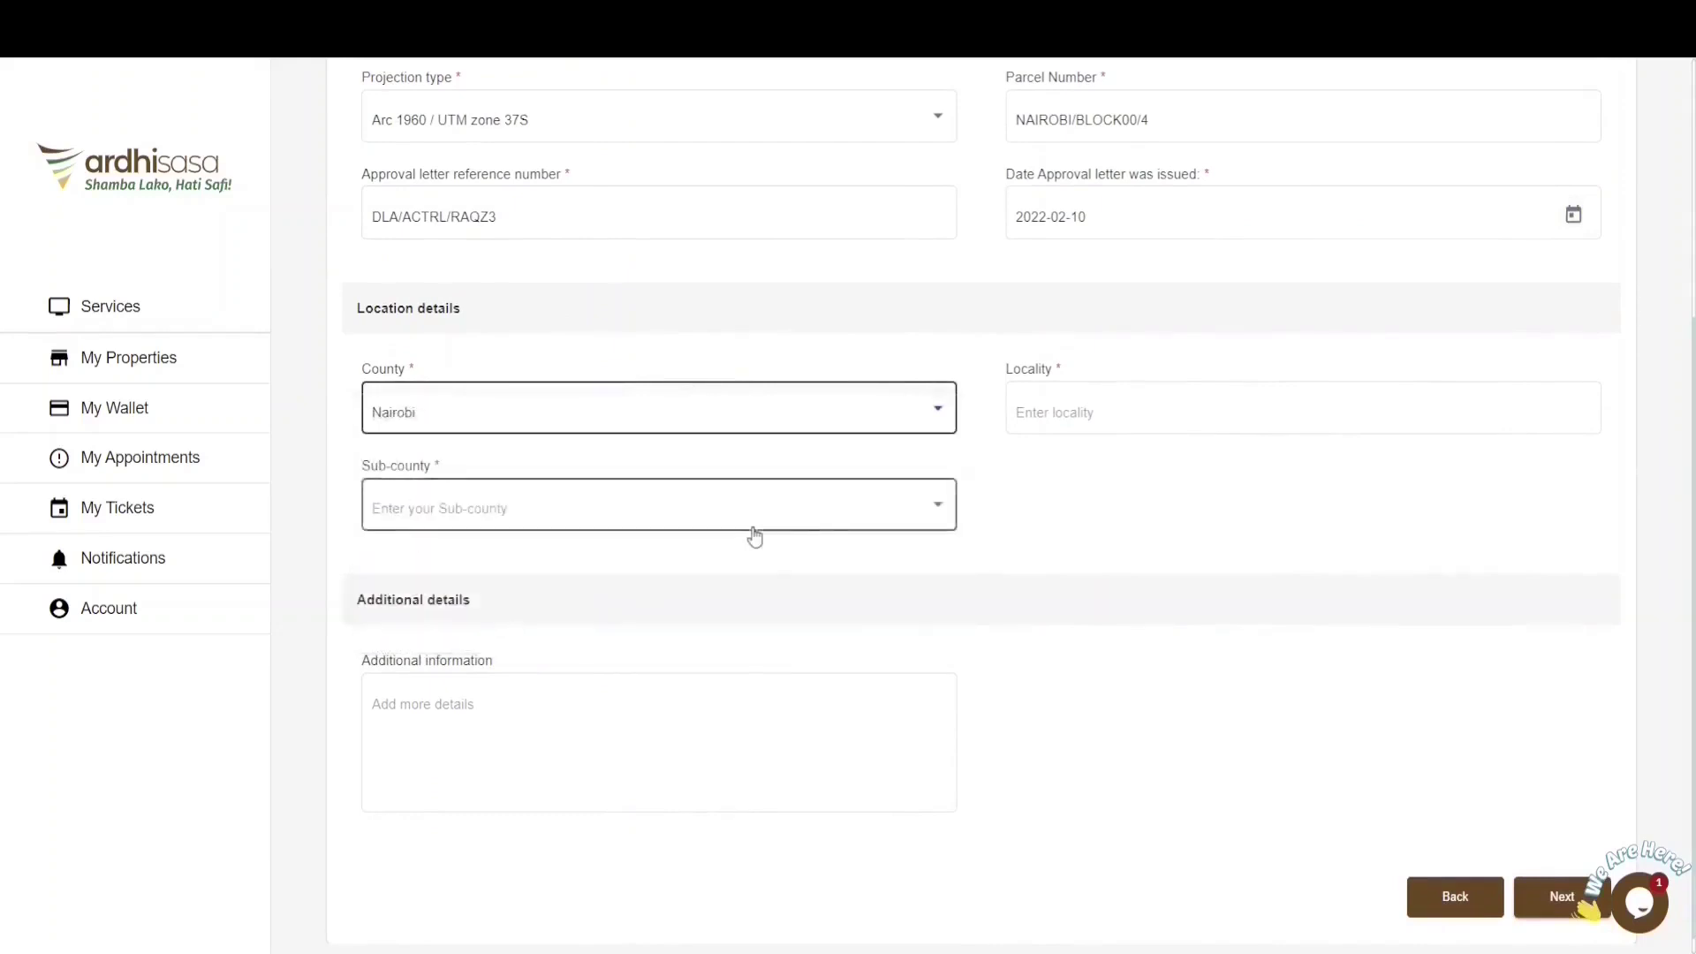
{"action": "left_click", "coordinate": [599, 504]}
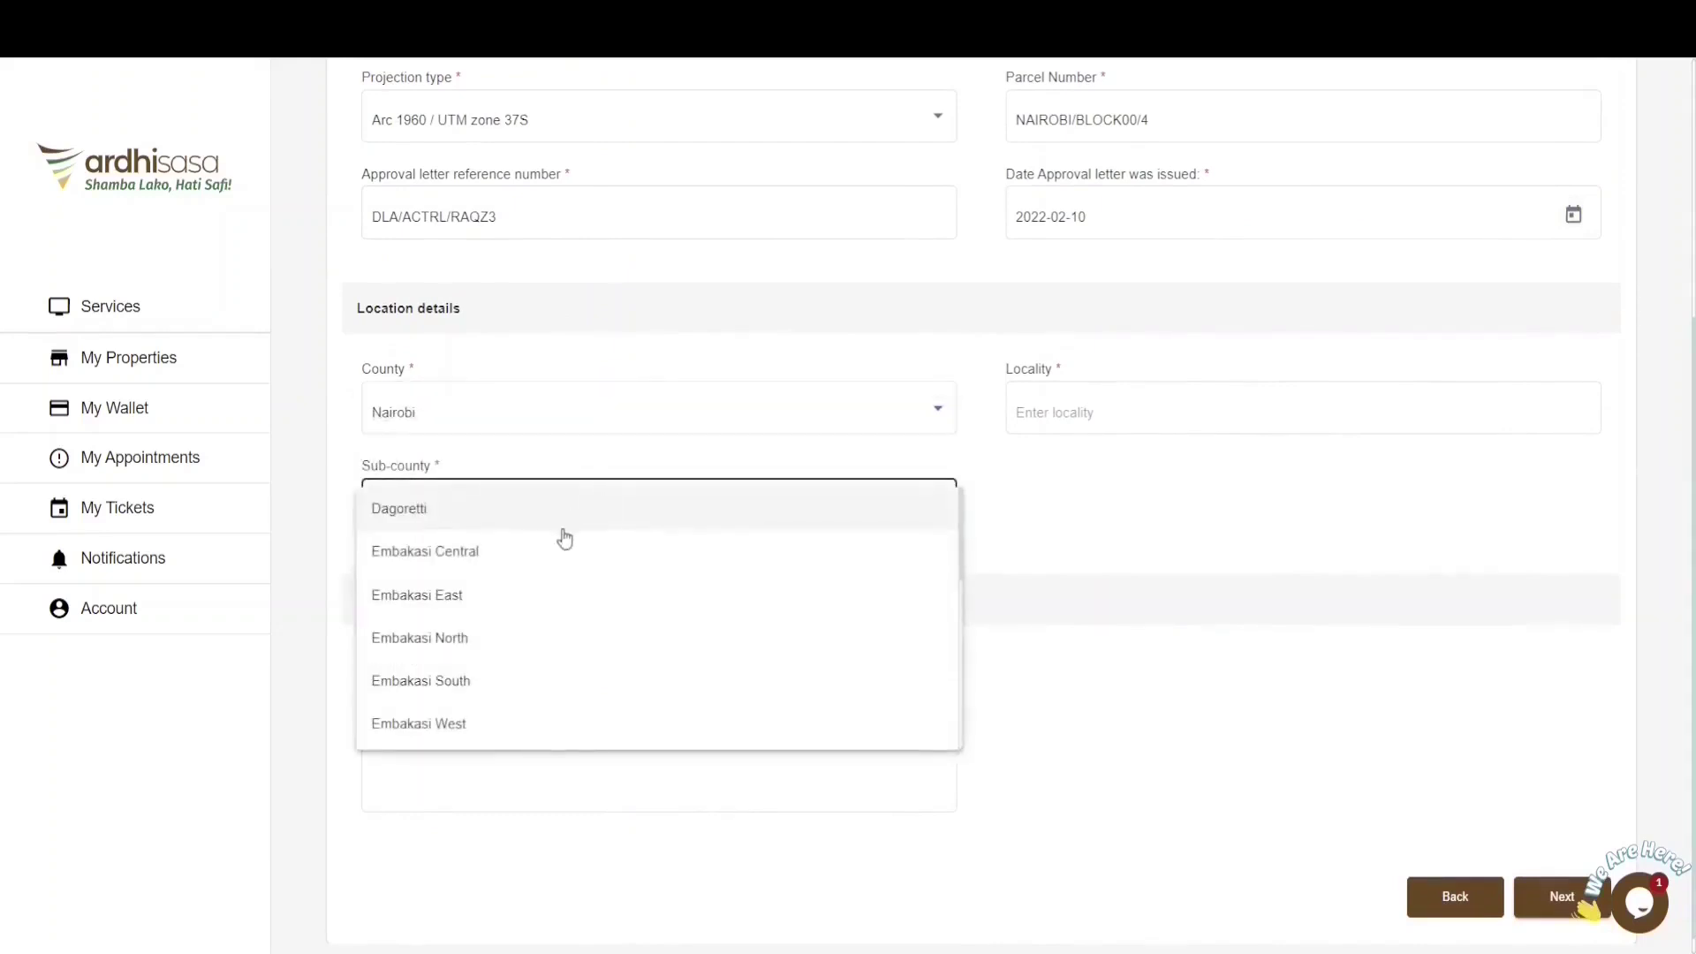
{"action": "scroll", "coordinate": [563, 536], "scroll_direction": "down", "scroll_amount": 2}
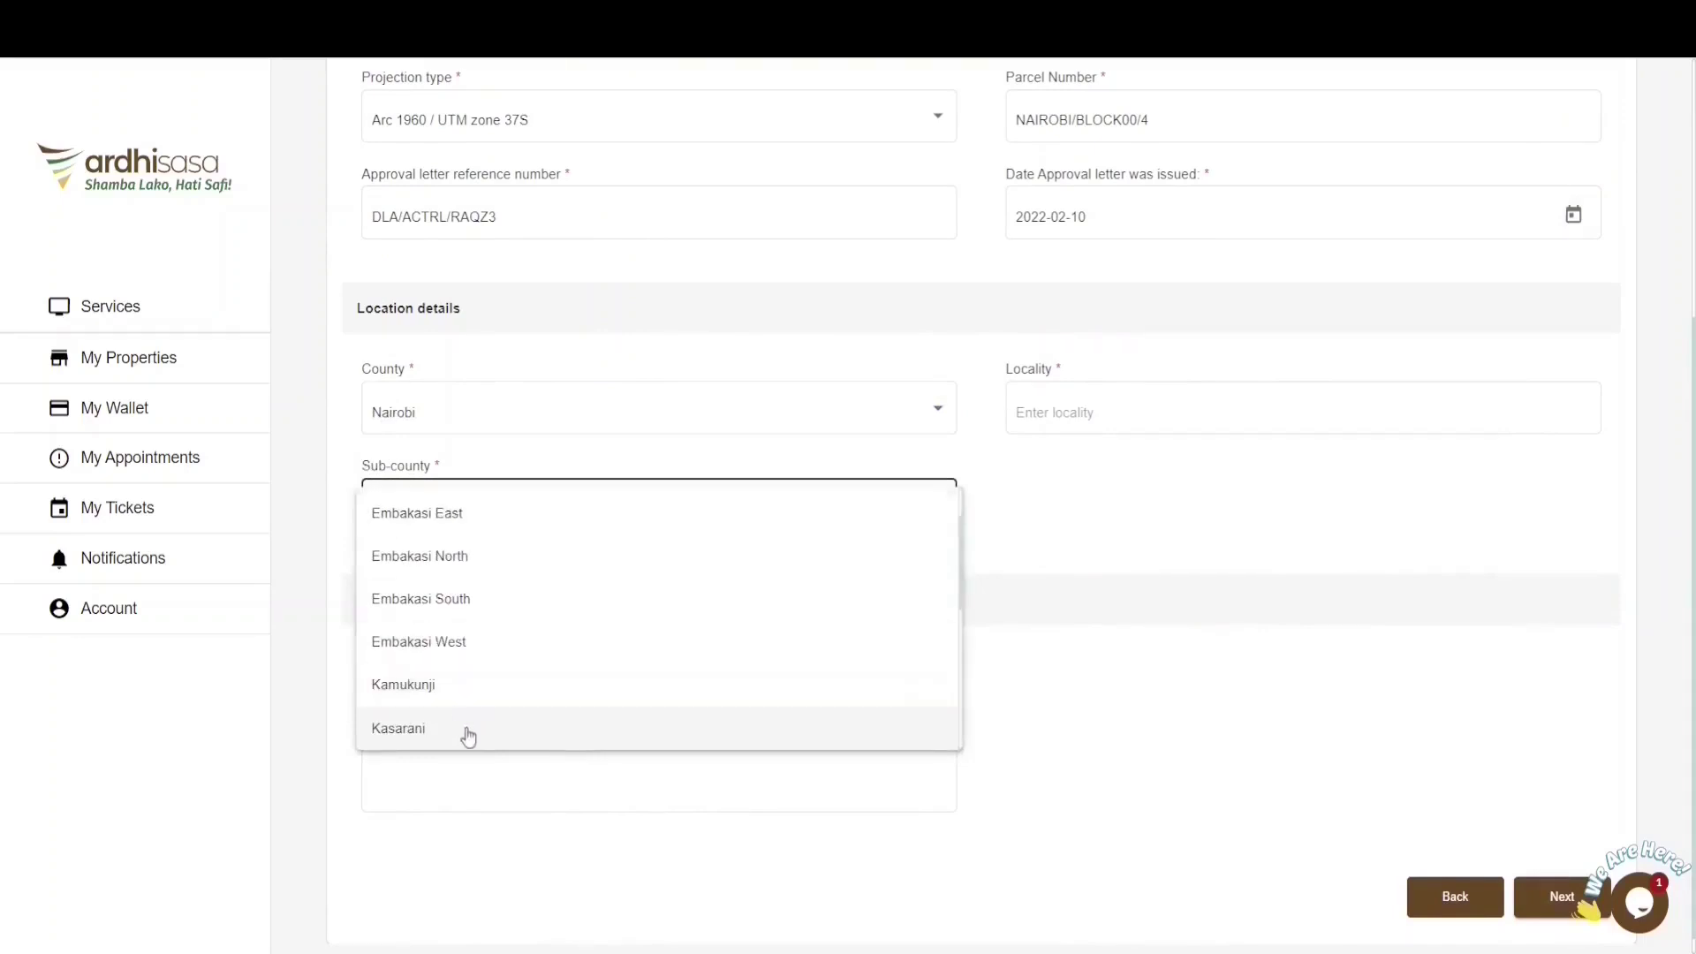
{"action": "left_click", "coordinate": [468, 737]}
{"action": "left_click", "coordinate": [1104, 413]}
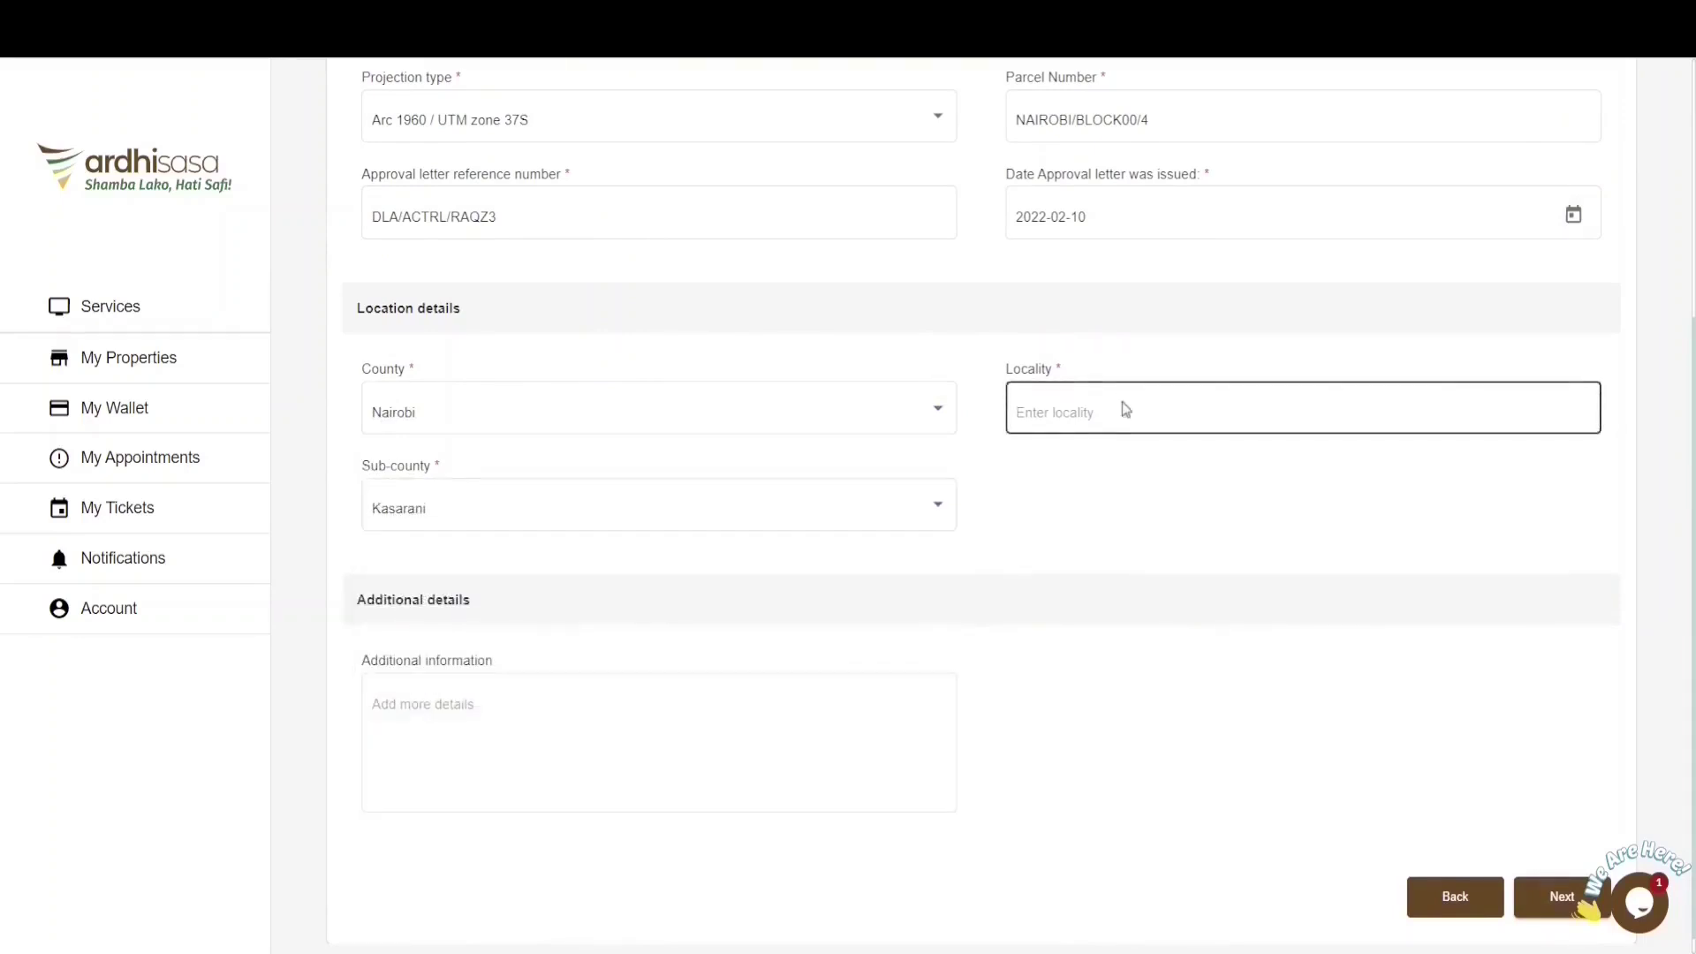
{"action": "type", "text": "KAMULU"}
{"action": "scroll", "coordinate": [971, 441], "scroll_direction": "down", "scroll_amount": 1}
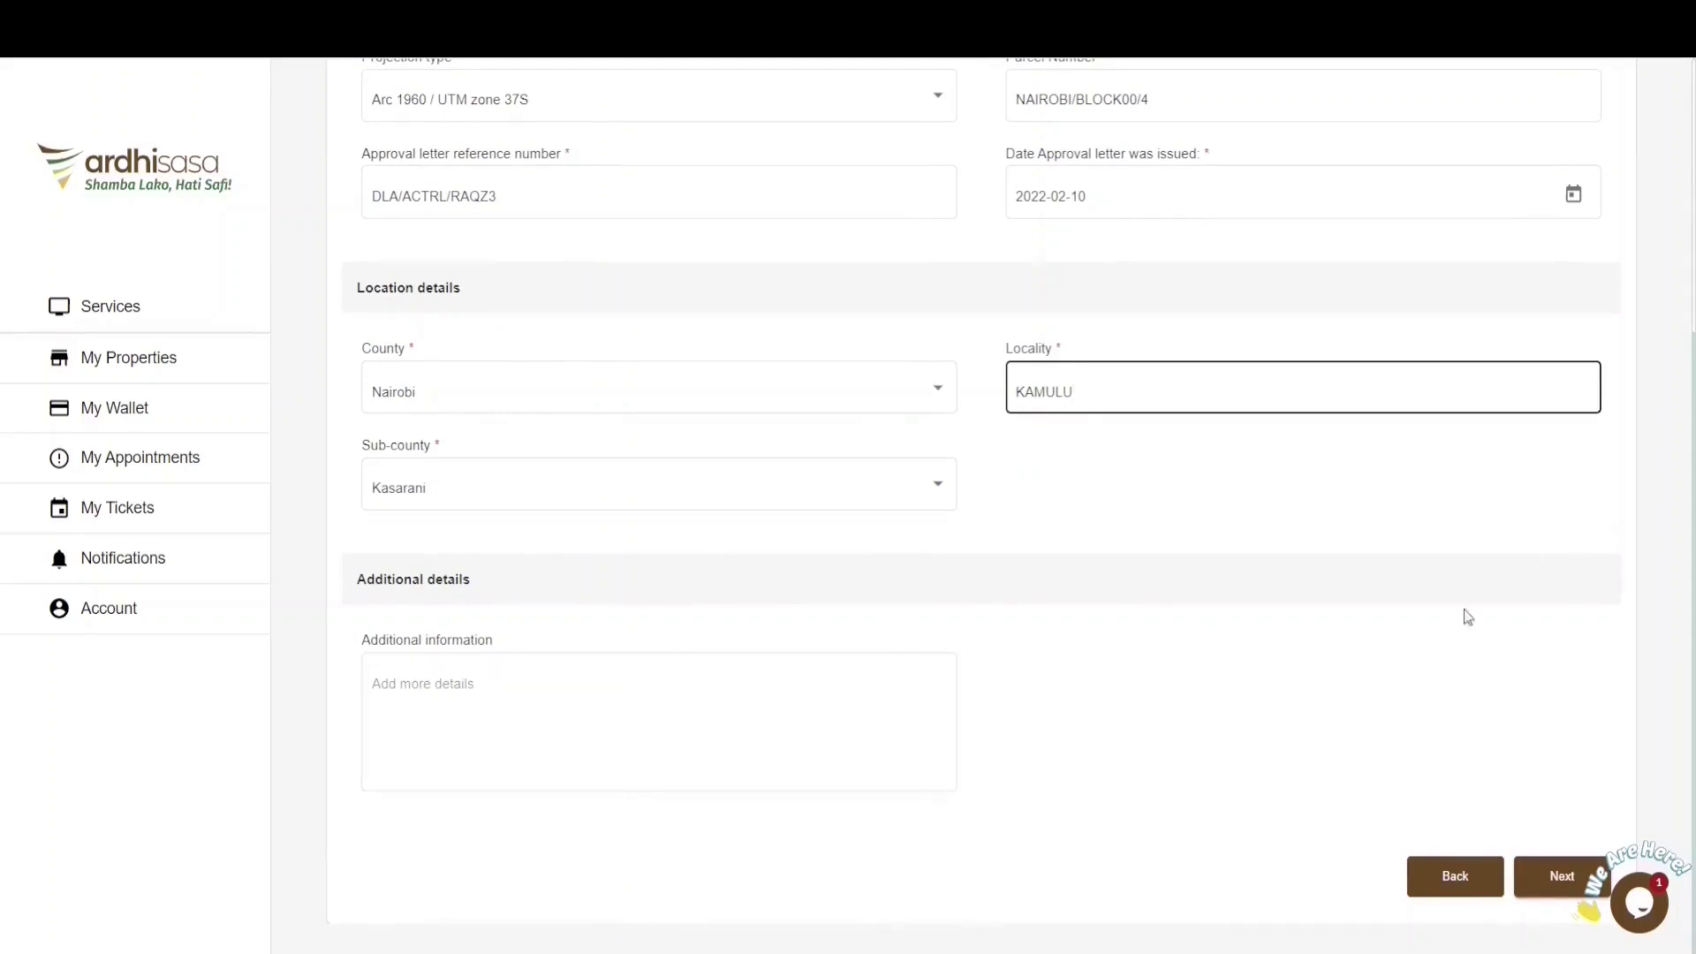
- On Field Notes Cover Details, set survey completion to 2022-02-11 and add FR number 221/89
{"action": "left_click", "coordinate": [1560, 888]}
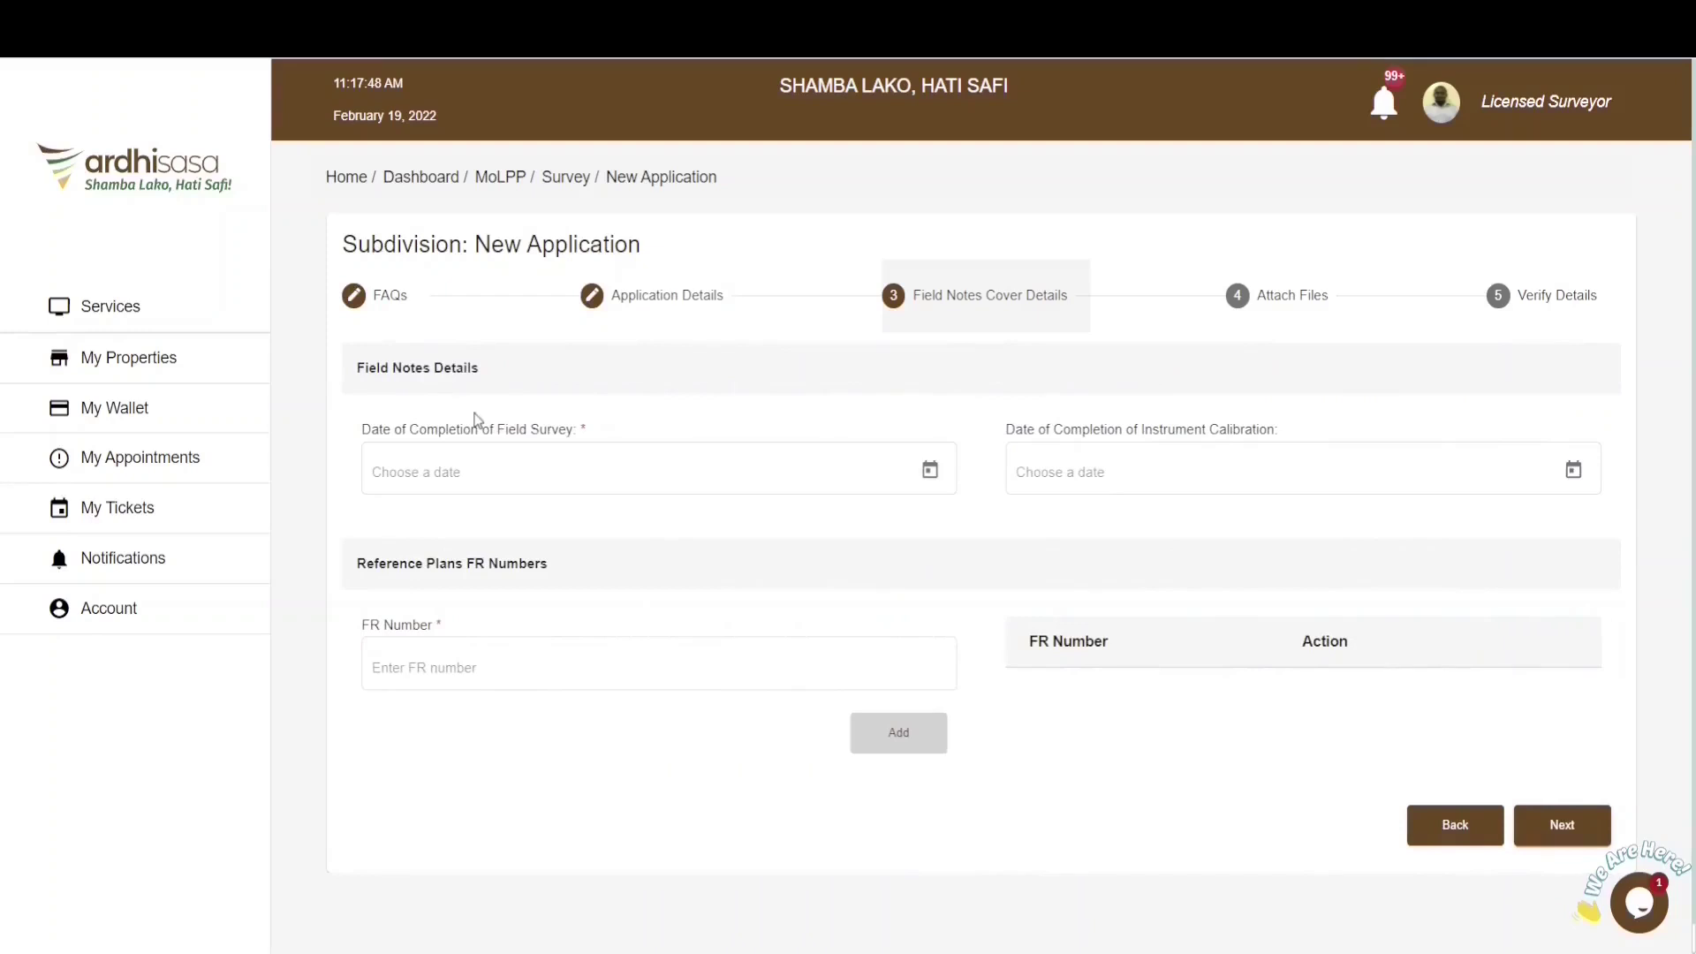
{"action": "left_click", "coordinate": [929, 469]}
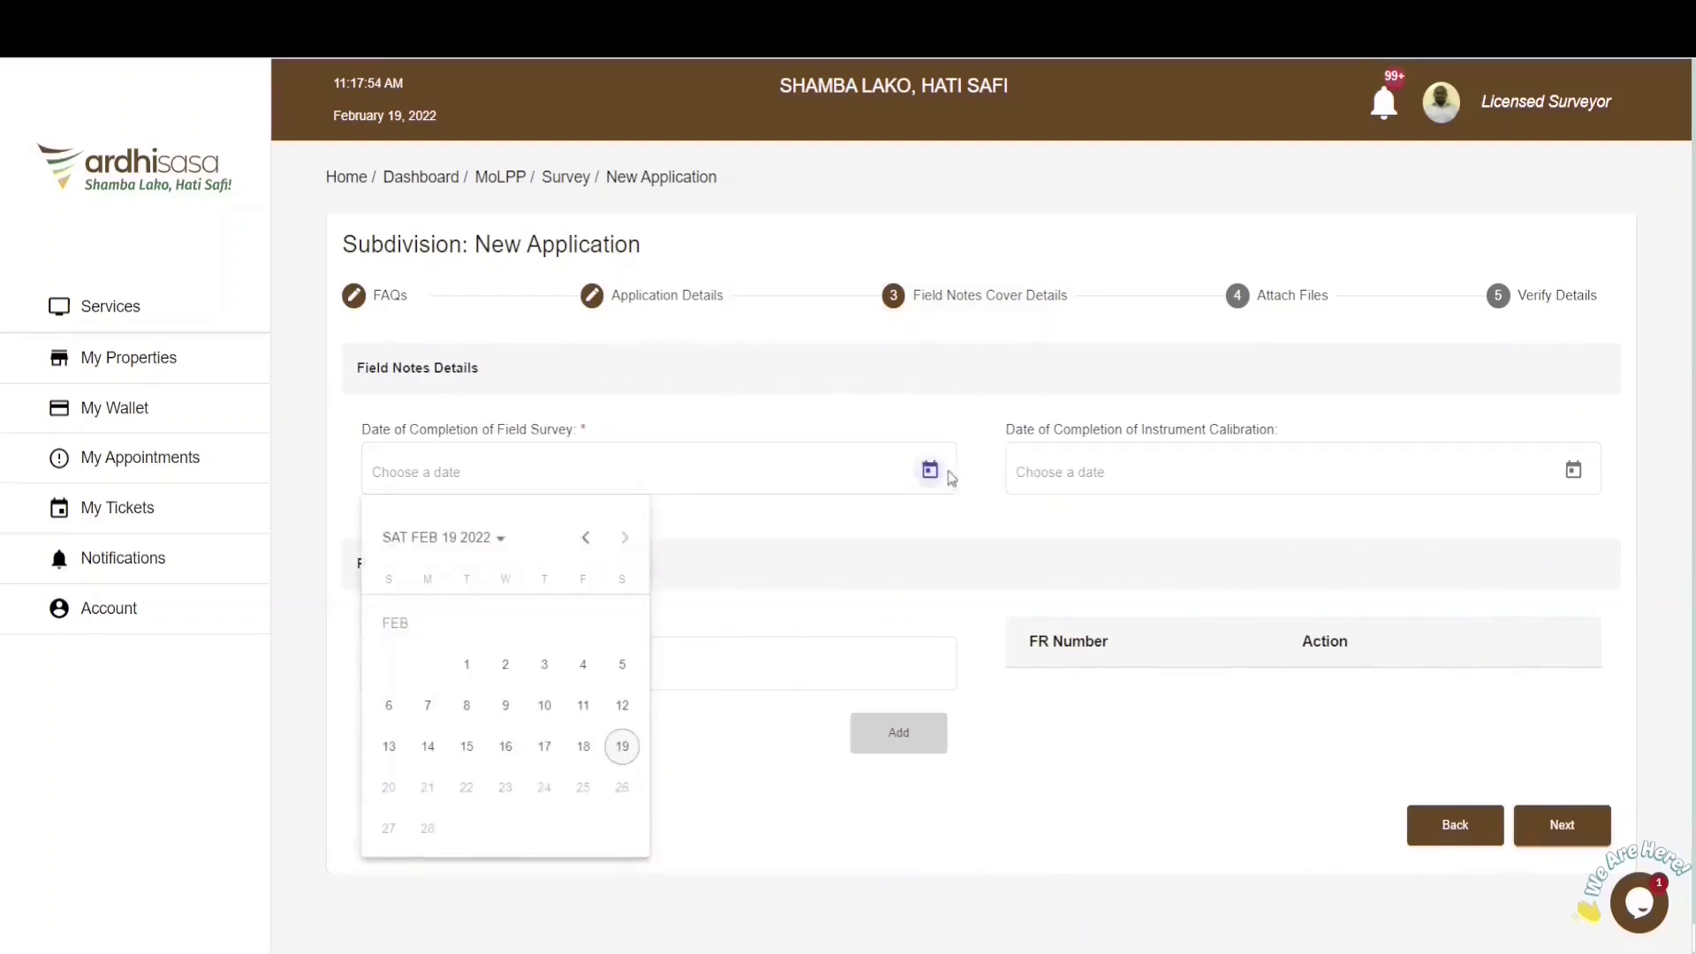
{"action": "left_click", "coordinate": [583, 706]}
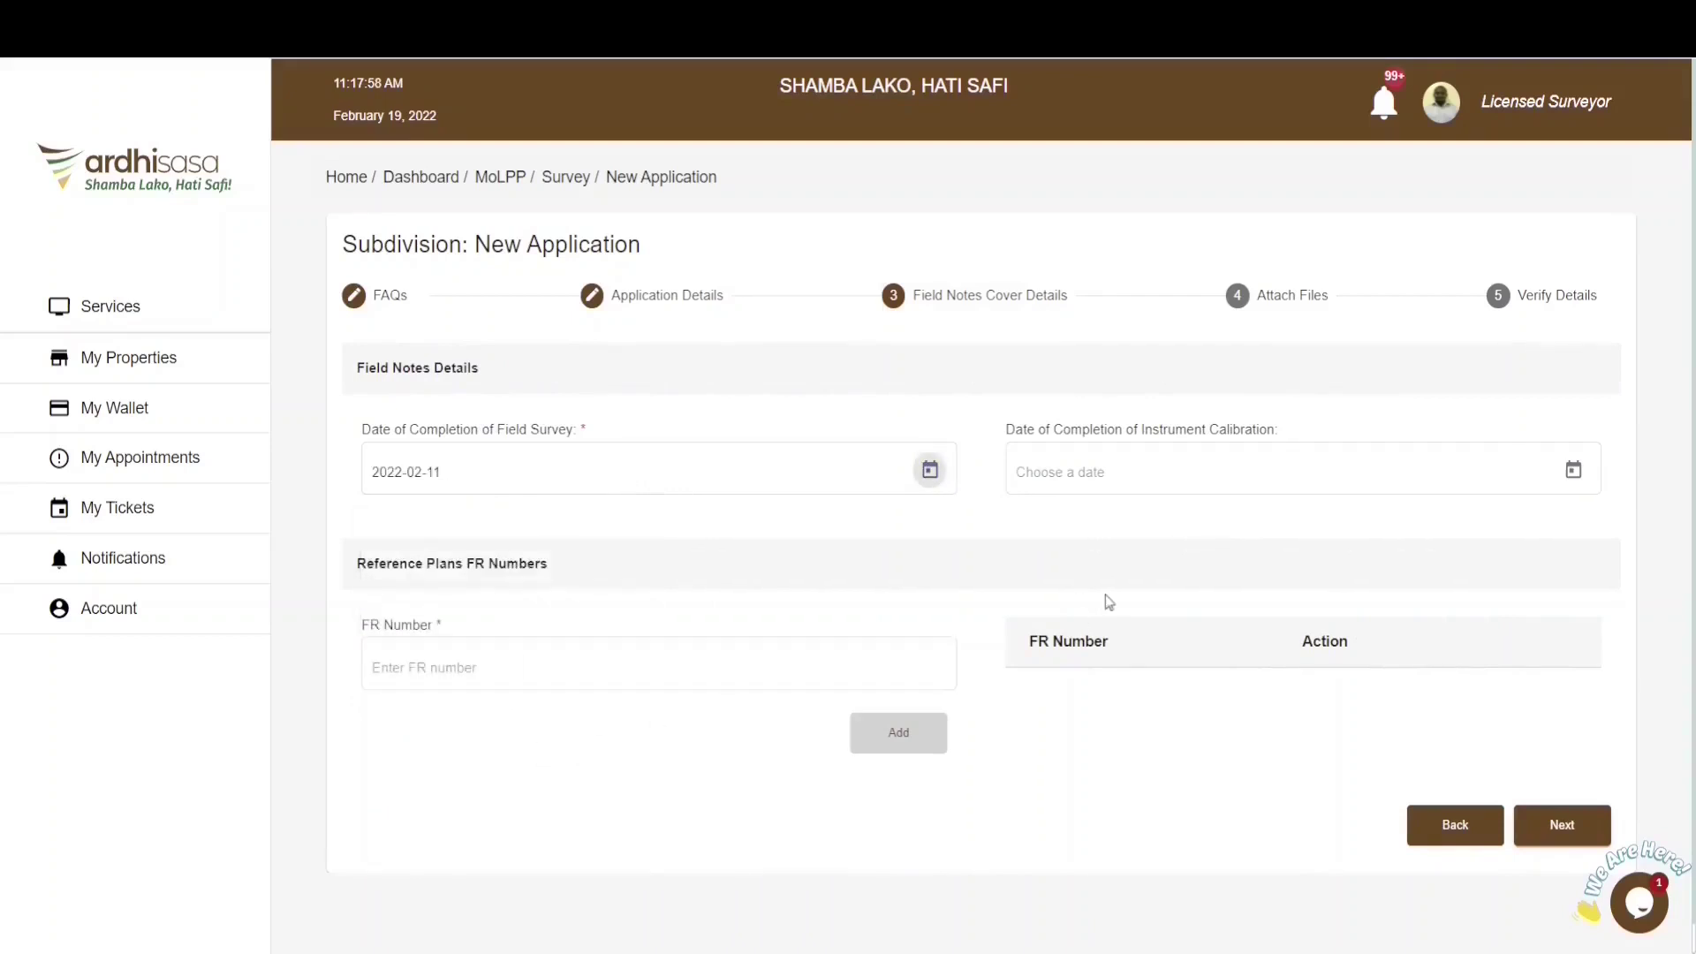
{"action": "left_click", "coordinate": [506, 667]}
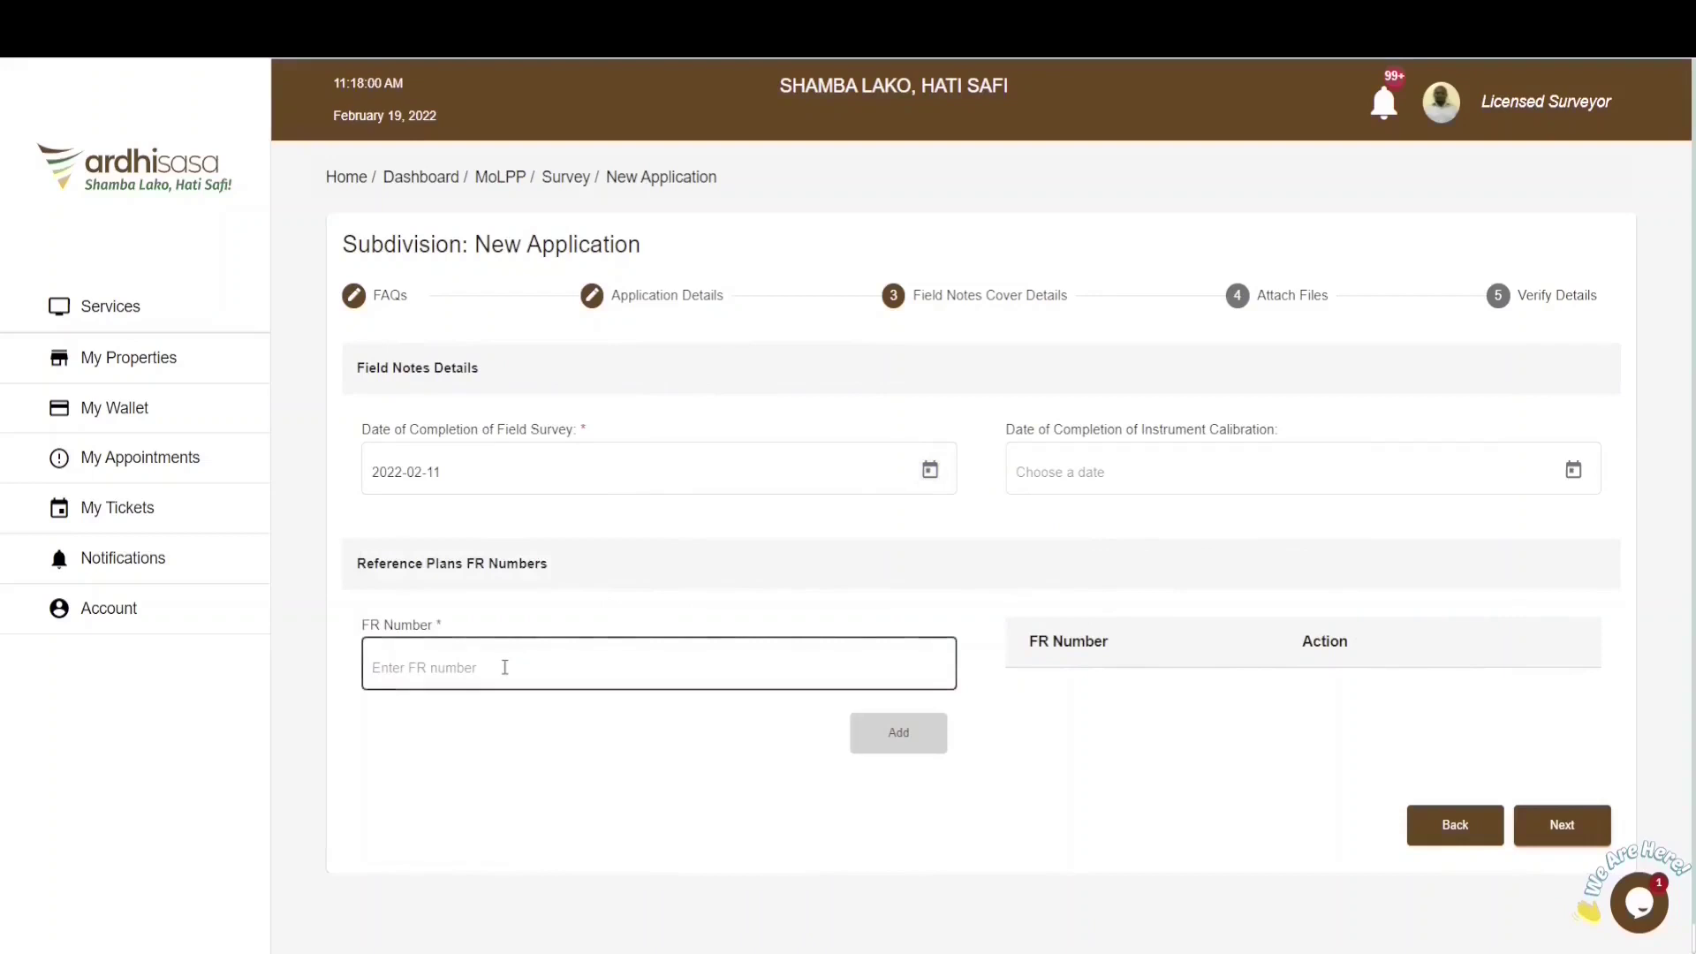
{"action": "type", "text": "221/89"}
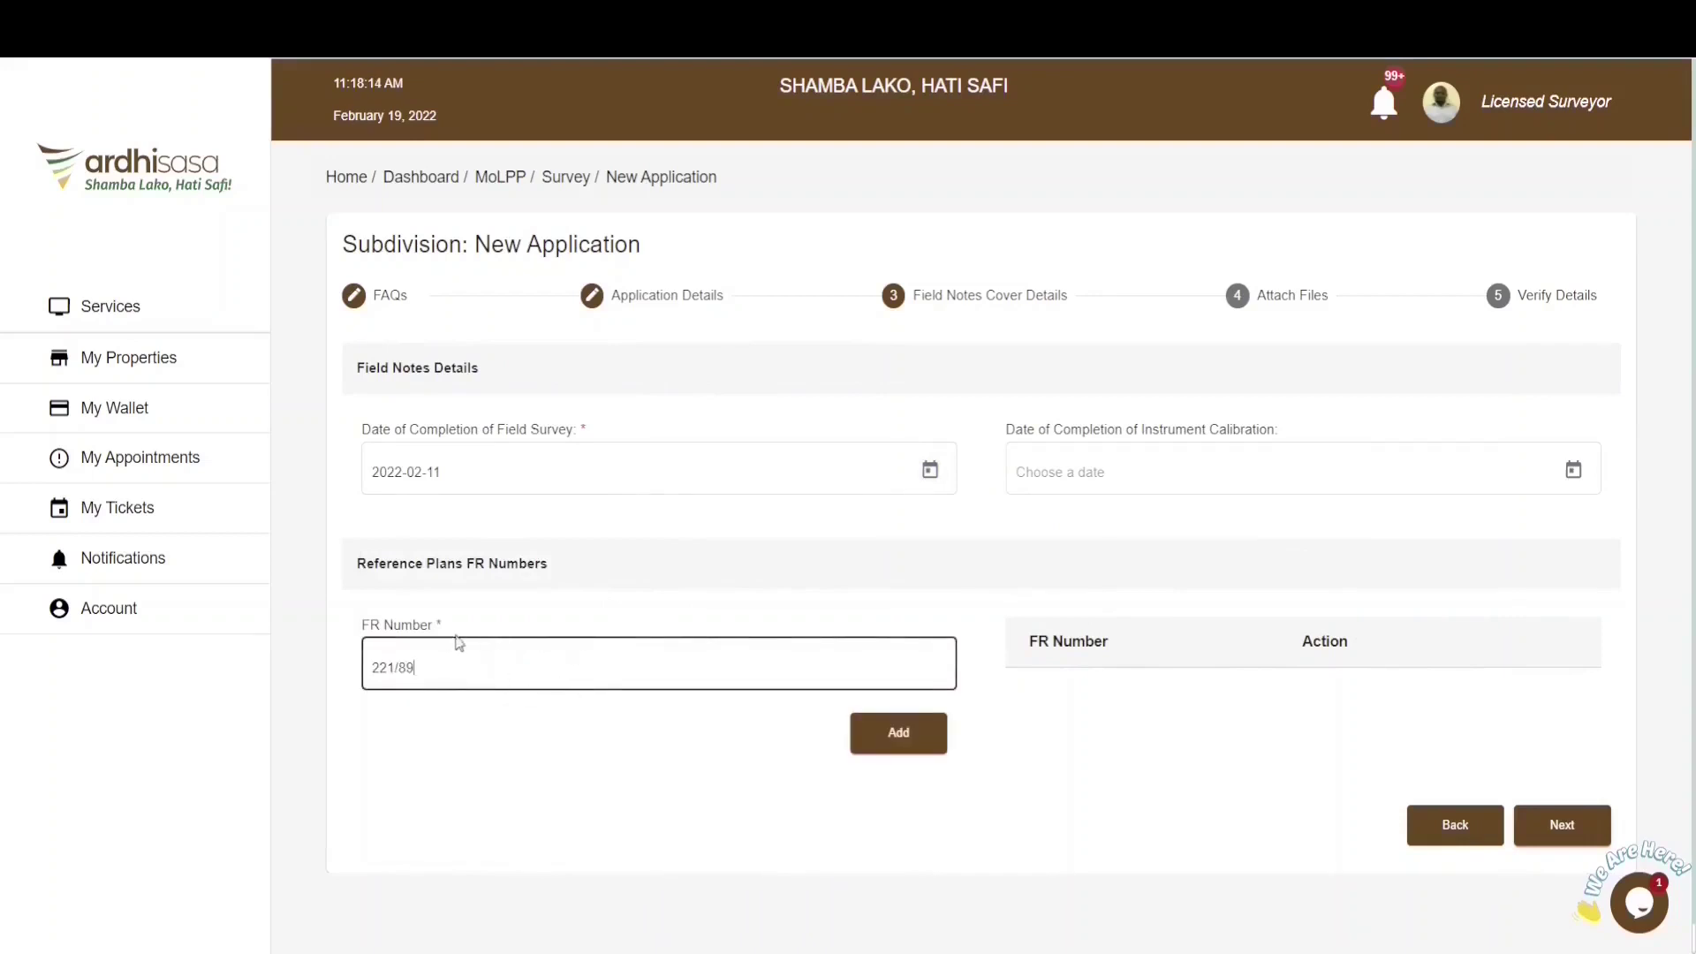
{"action": "left_click", "coordinate": [901, 733]}
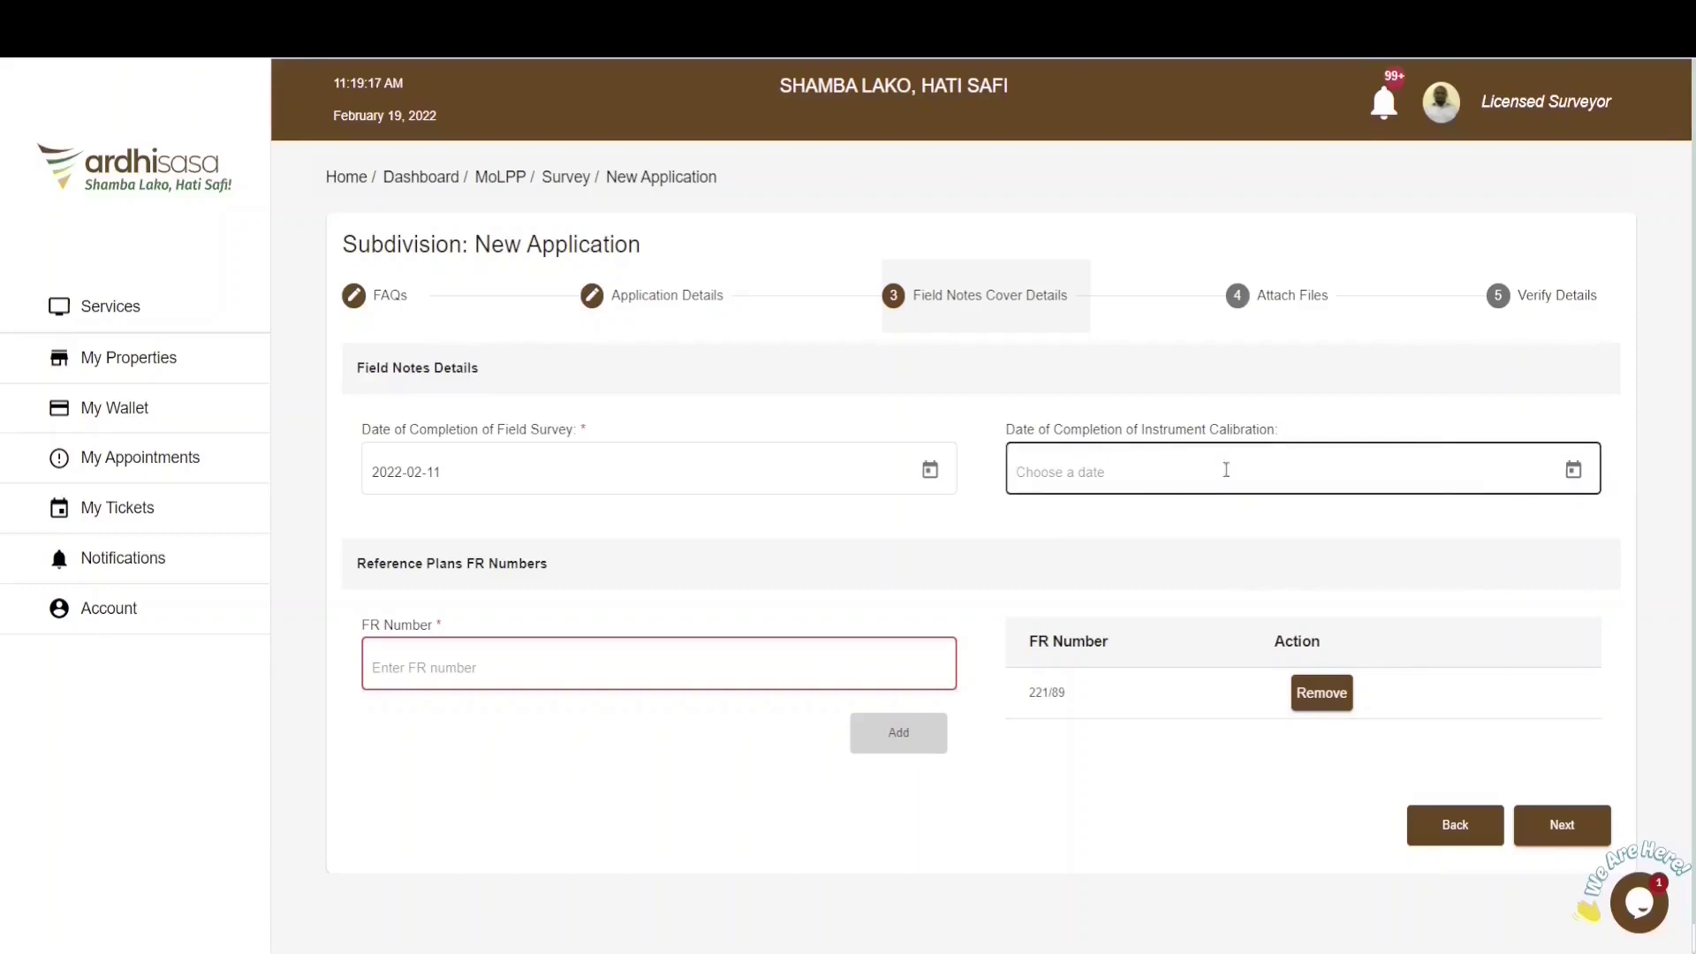
- Attach the approval letter, RAW.csv, computation sheet, scheme plan, working diagram and polygons zip
{"action": "left_click", "coordinate": [1561, 826]}
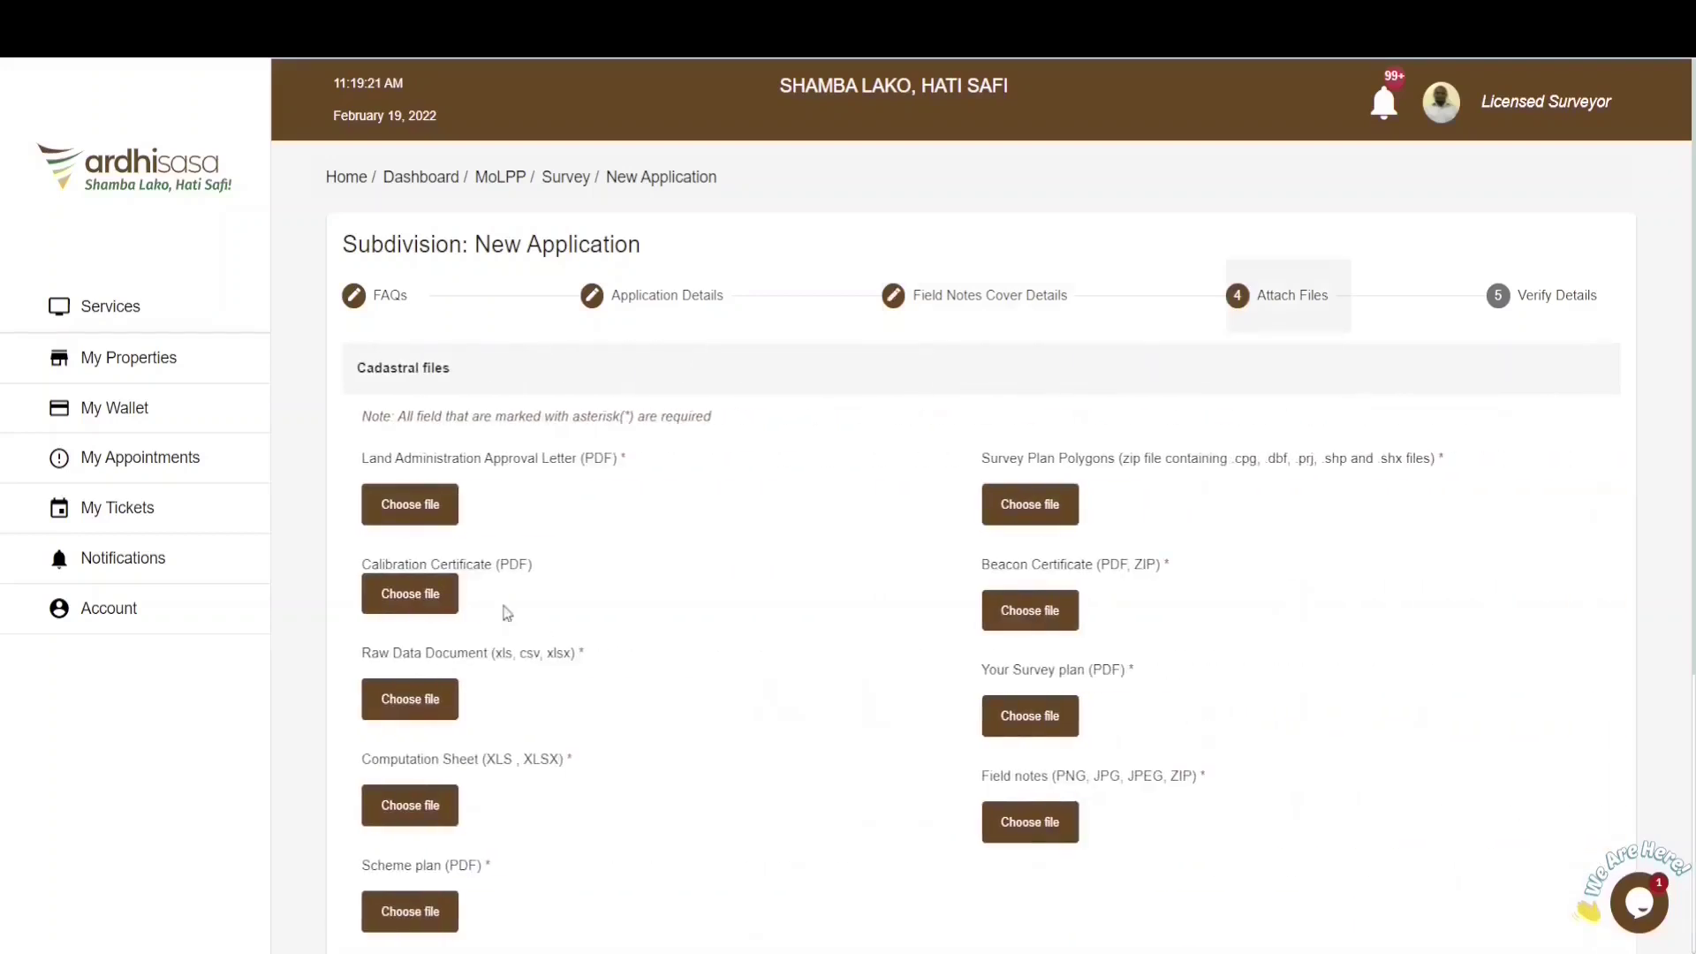
{"action": "scroll", "coordinate": [527, 596], "scroll_direction": "down", "scroll_amount": 3}
{"action": "scroll", "coordinate": [618, 588], "scroll_direction": "up", "scroll_amount": 3}
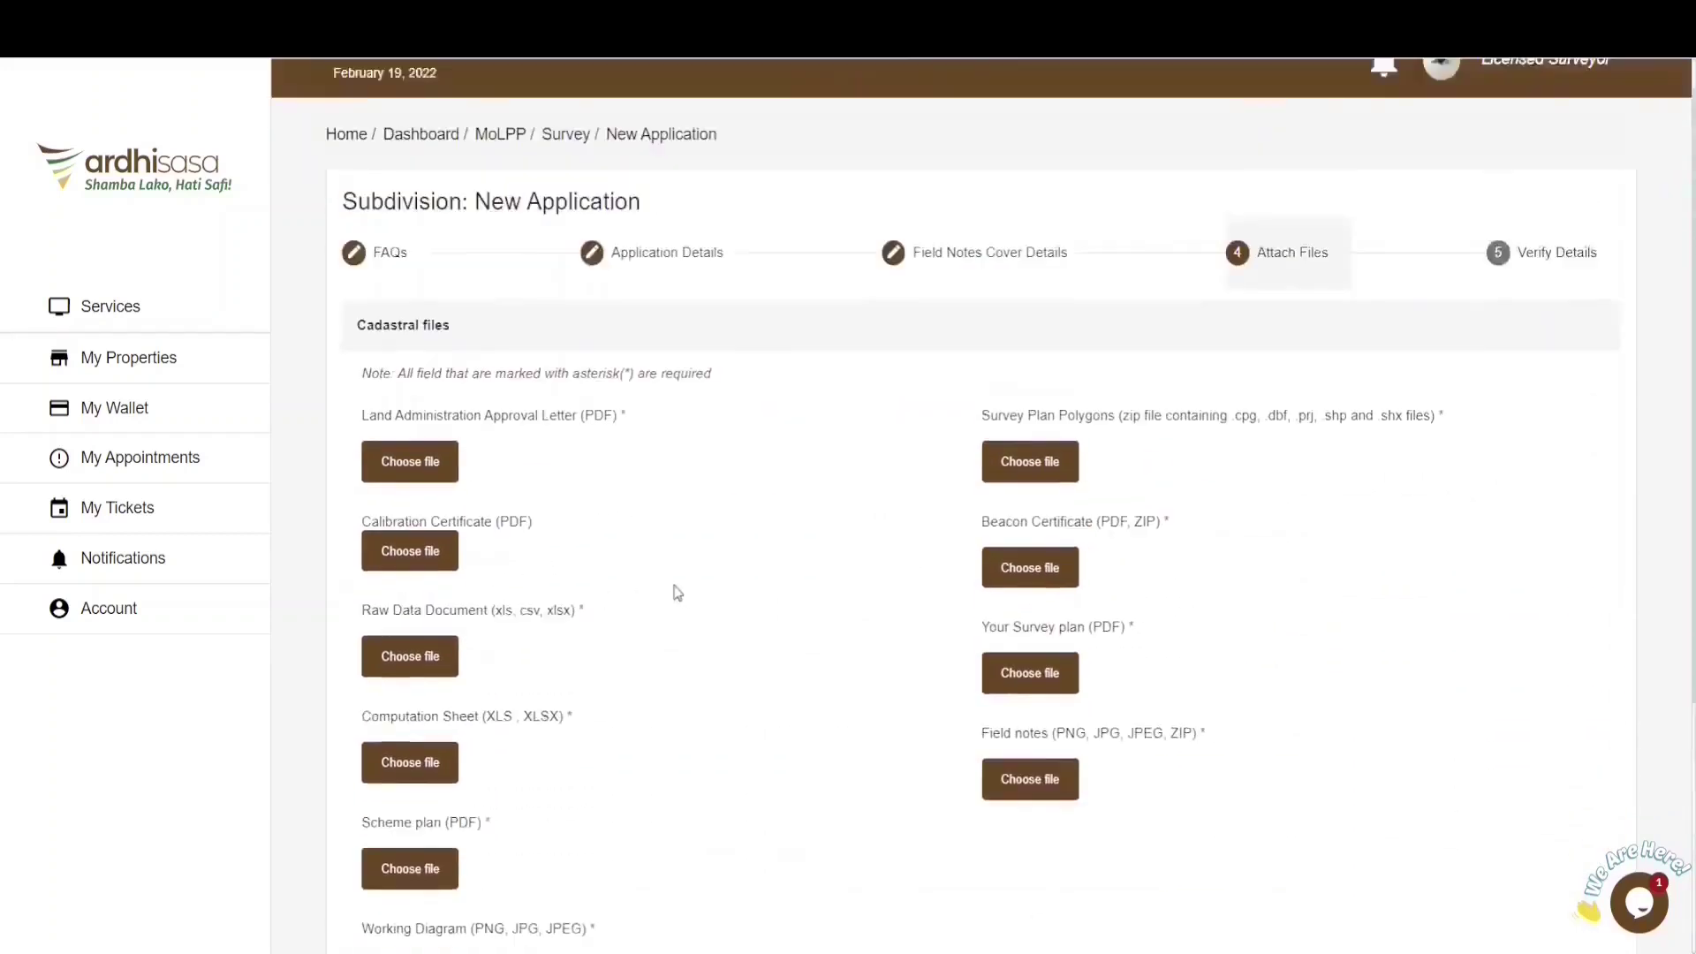
{"action": "scroll", "coordinate": [742, 571], "scroll_direction": "down", "scroll_amount": 2}
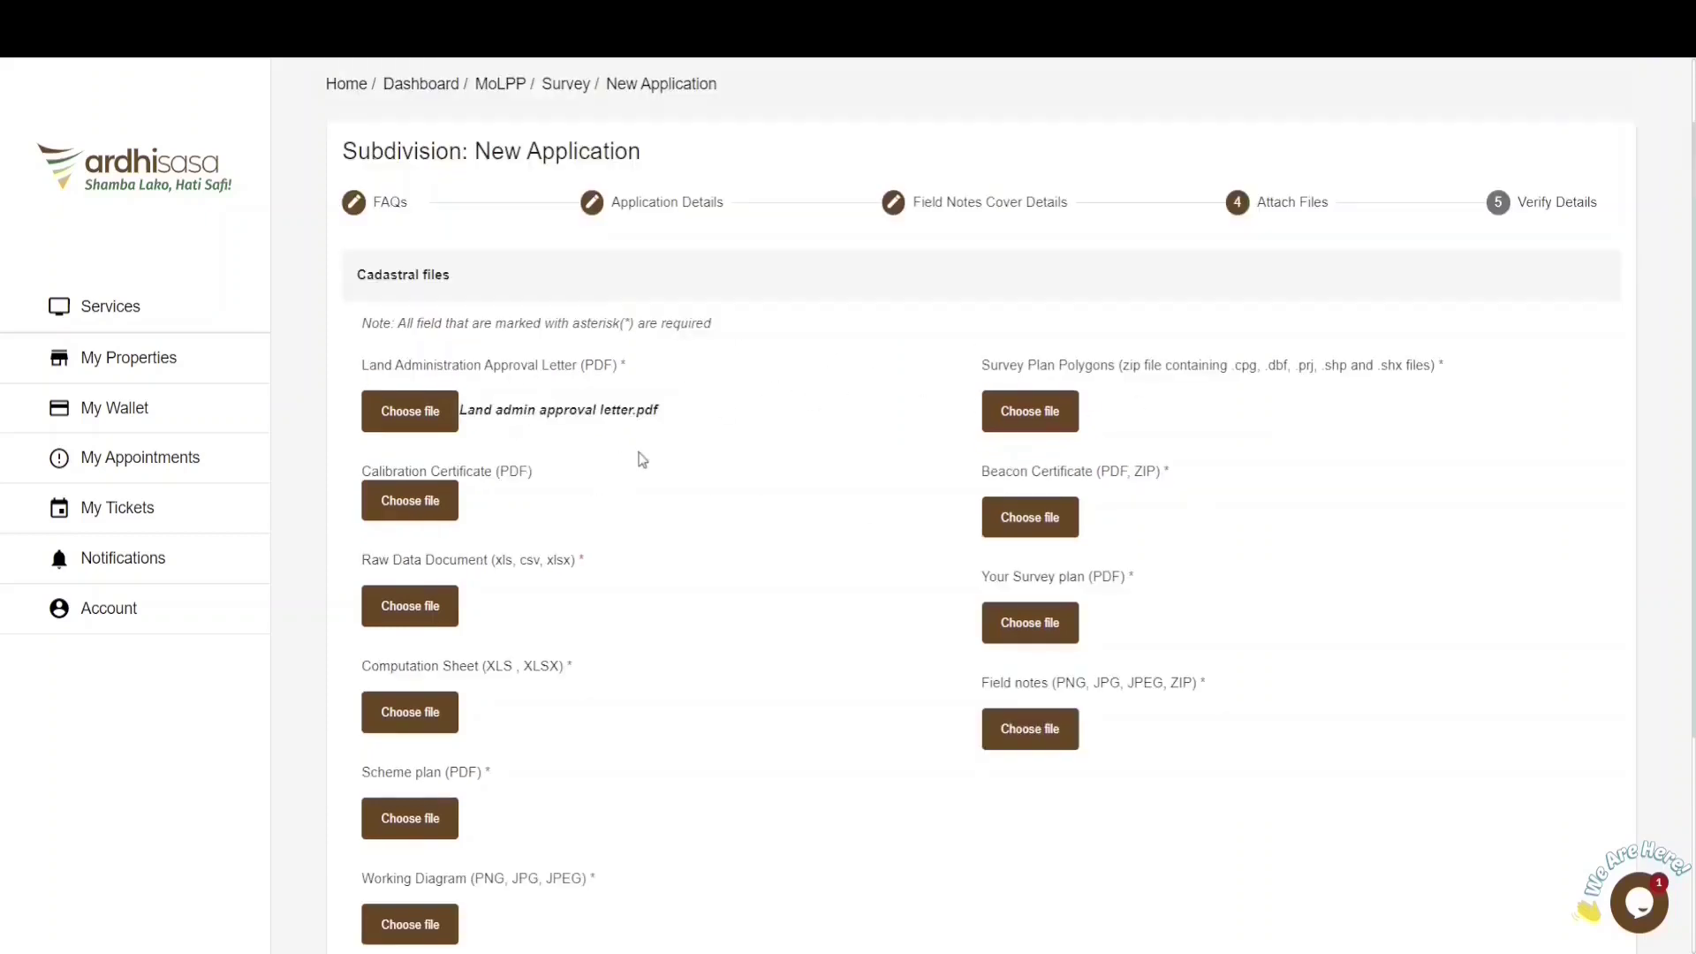
{"action": "scroll", "coordinate": [643, 454], "scroll_direction": "down", "scroll_amount": 1}
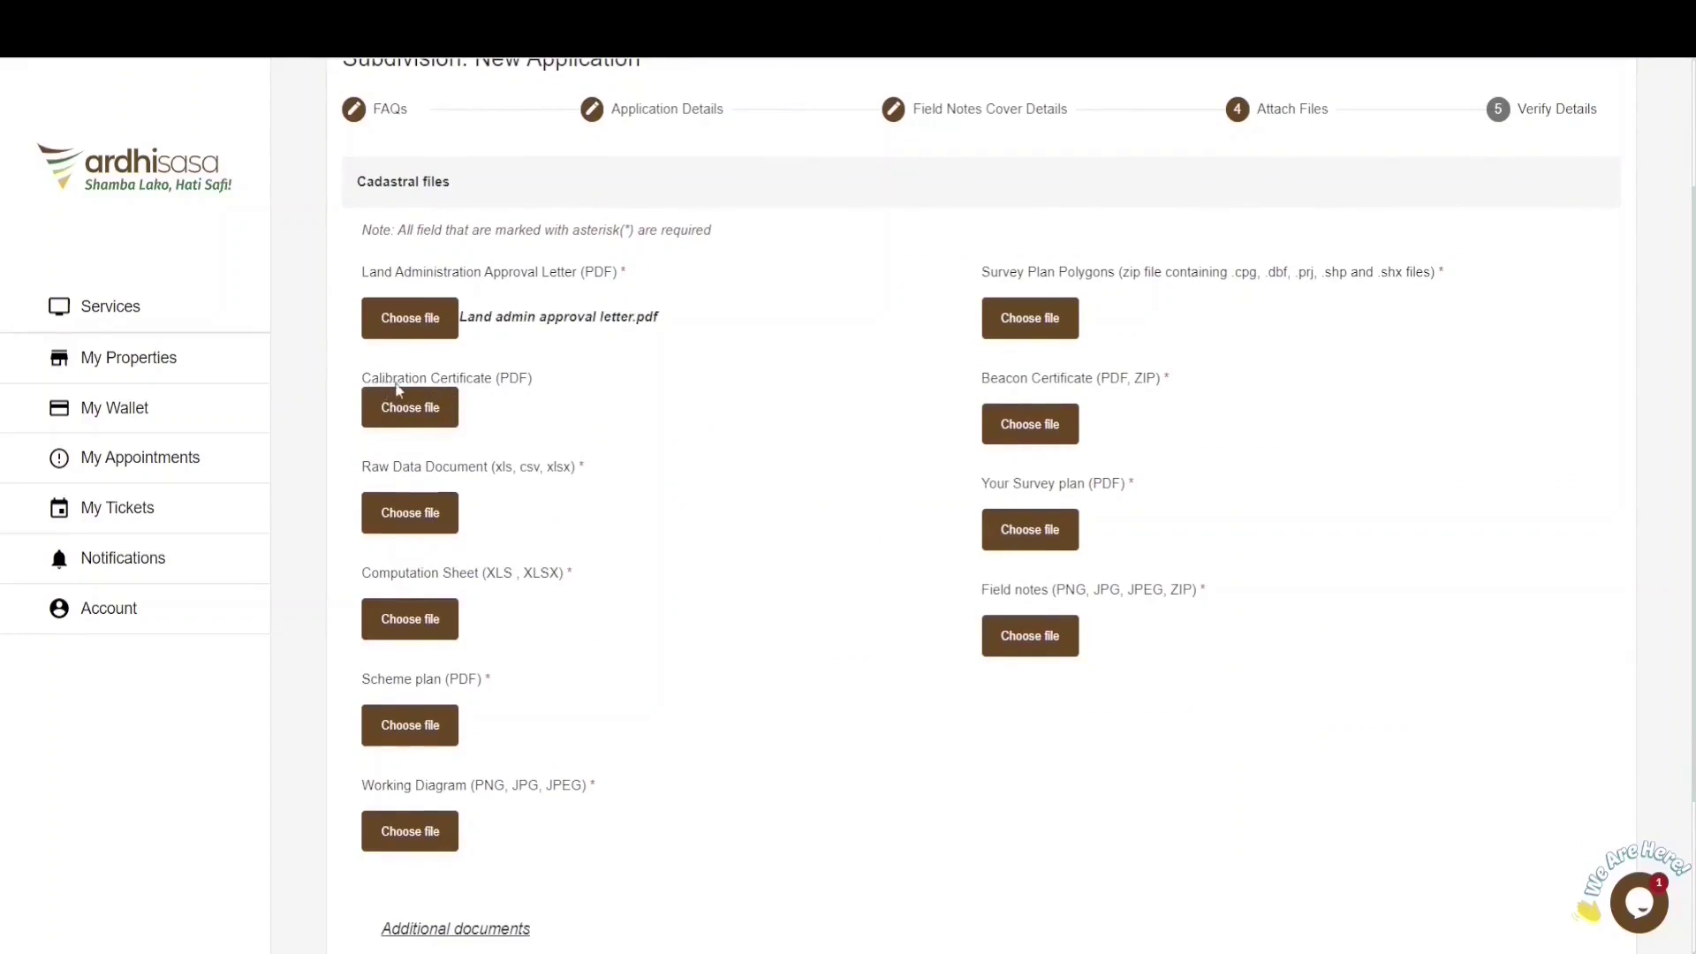
{"action": "scroll", "coordinate": [554, 416], "scroll_direction": "down", "scroll_amount": 1}
{"action": "left_click", "coordinate": [410, 418]}
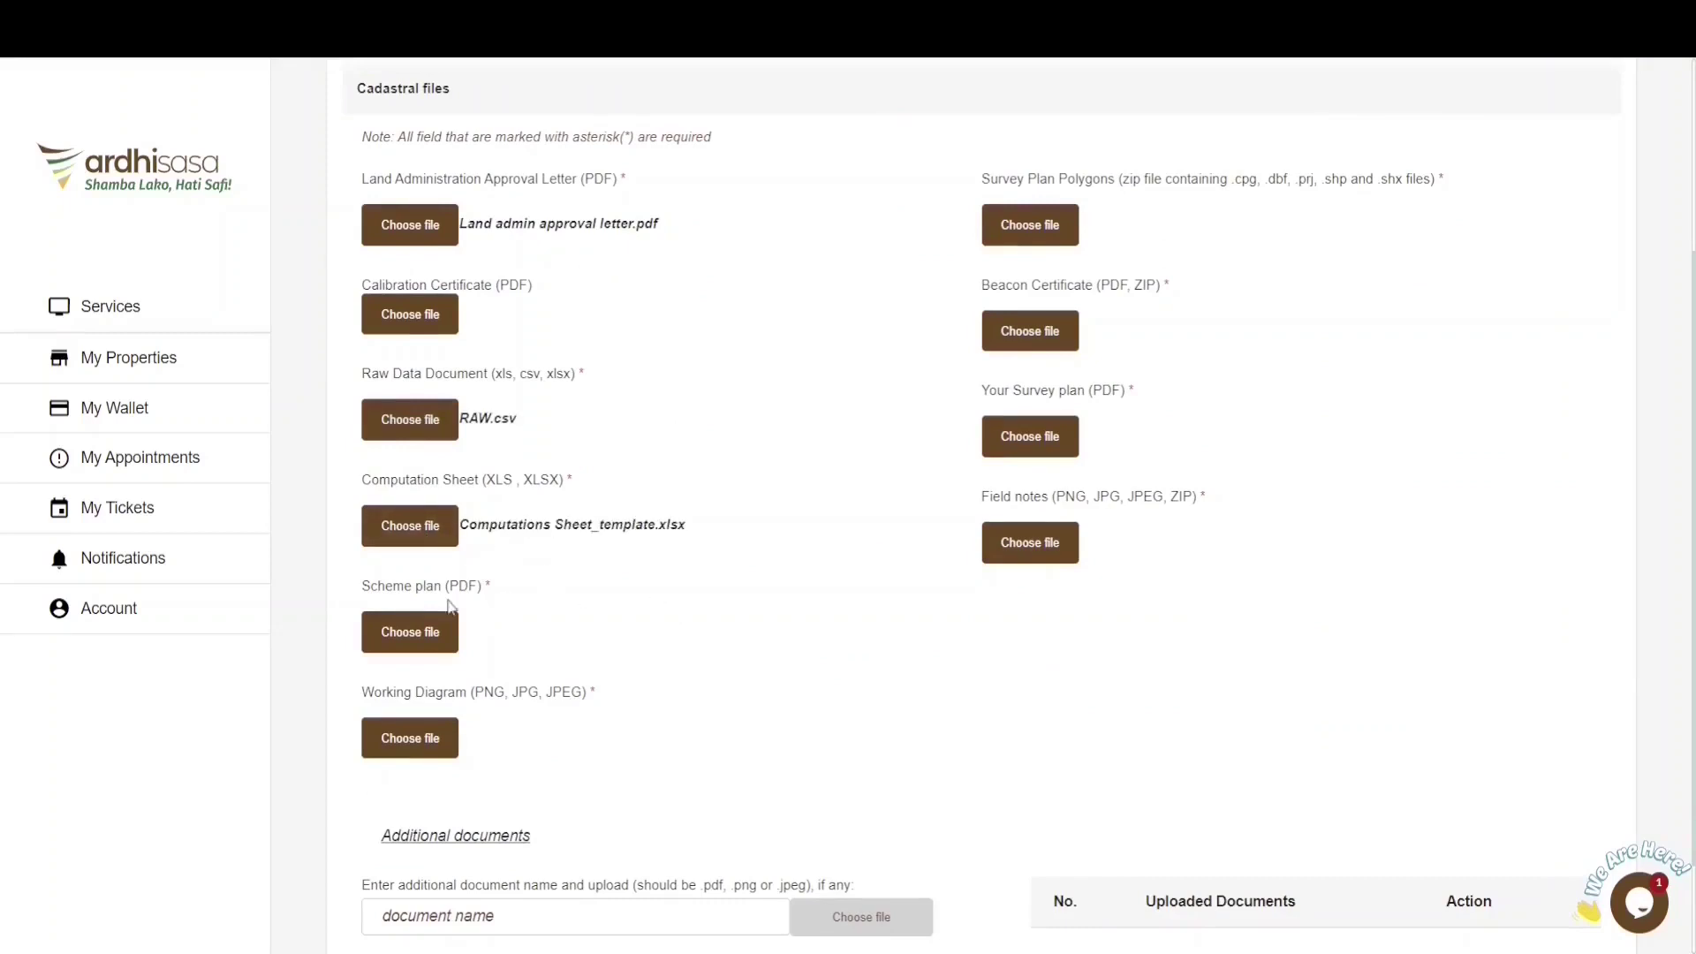
{"action": "left_click", "coordinate": [440, 652]}
{"action": "left_click", "coordinate": [426, 740]}
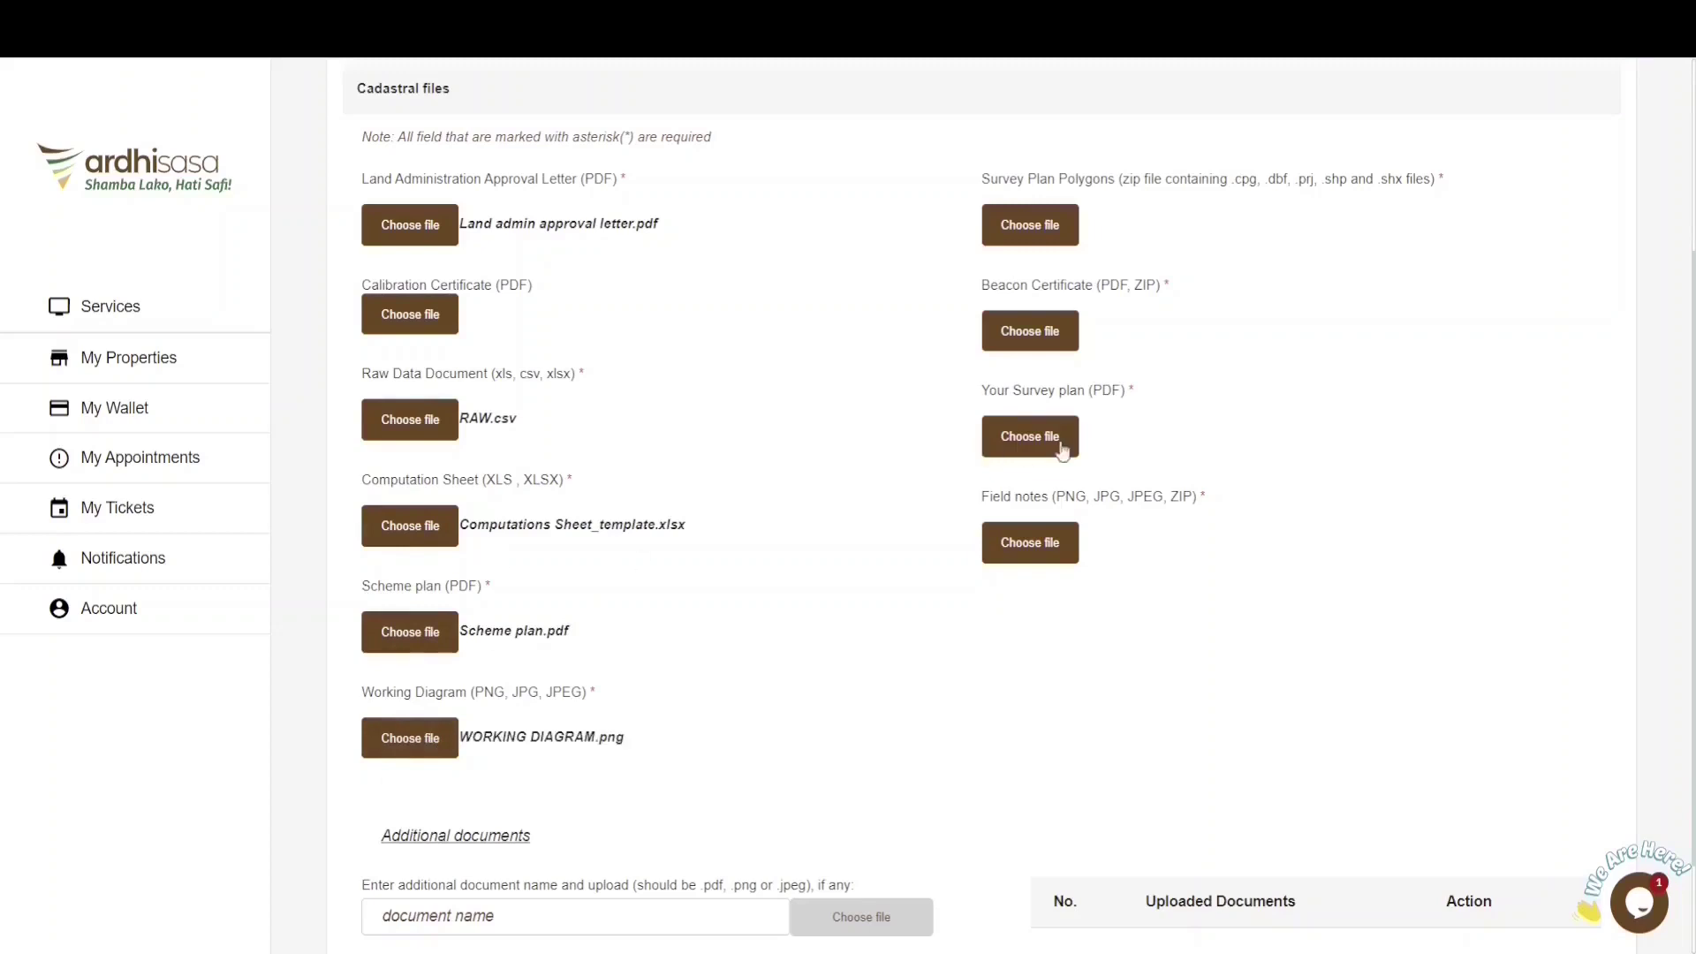
{"action": "left_click", "coordinate": [1049, 231]}
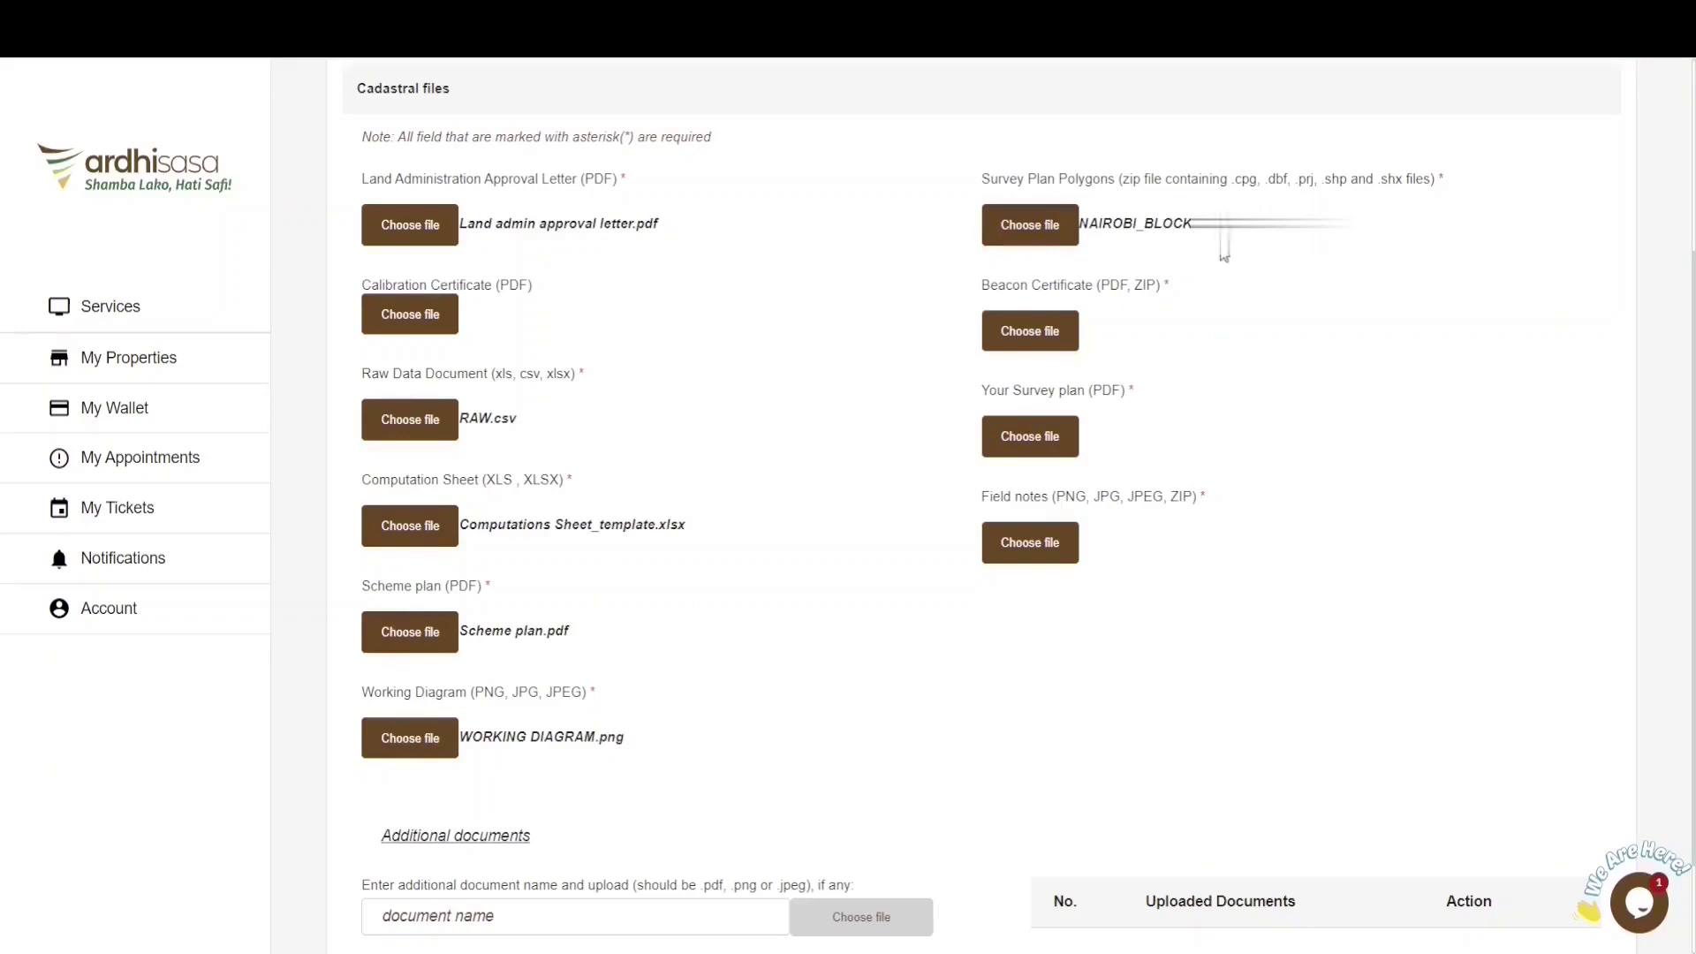
{"action": "scroll", "coordinate": [1219, 265], "scroll_direction": "down", "scroll_amount": 1}
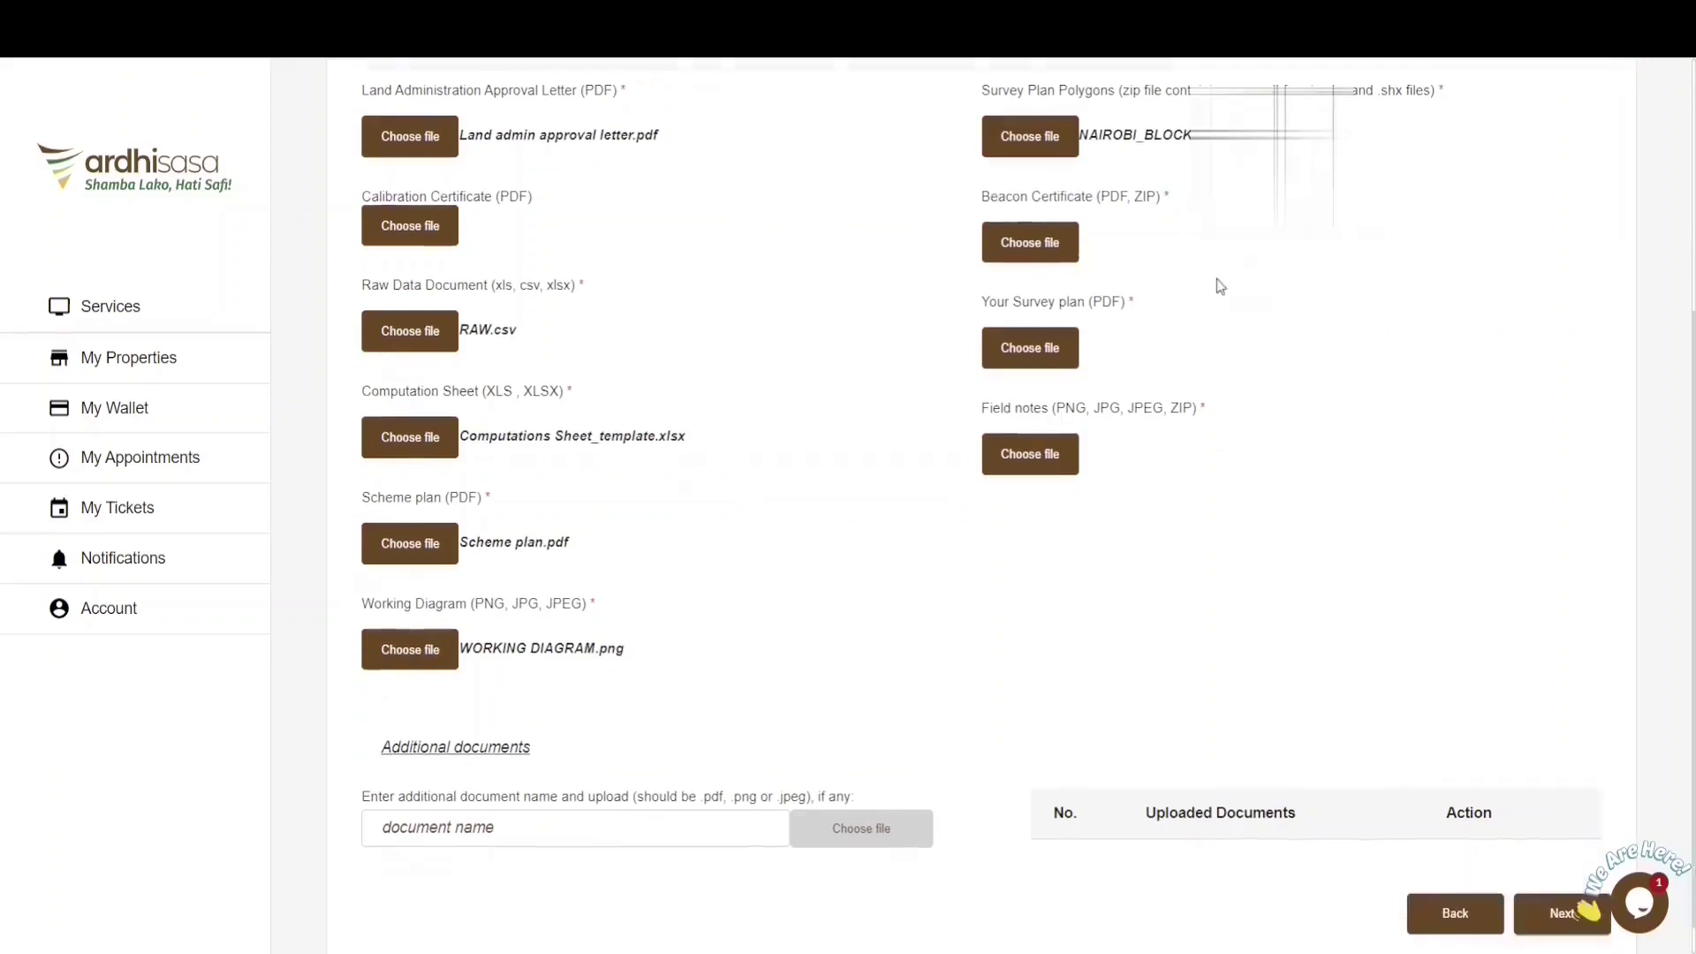
- Attach Beacon Certificate.pdf, Survey Plan.pdf and FIELD NOTE.png to the remaining file slots
{"action": "left_click", "coordinate": [1060, 238]}
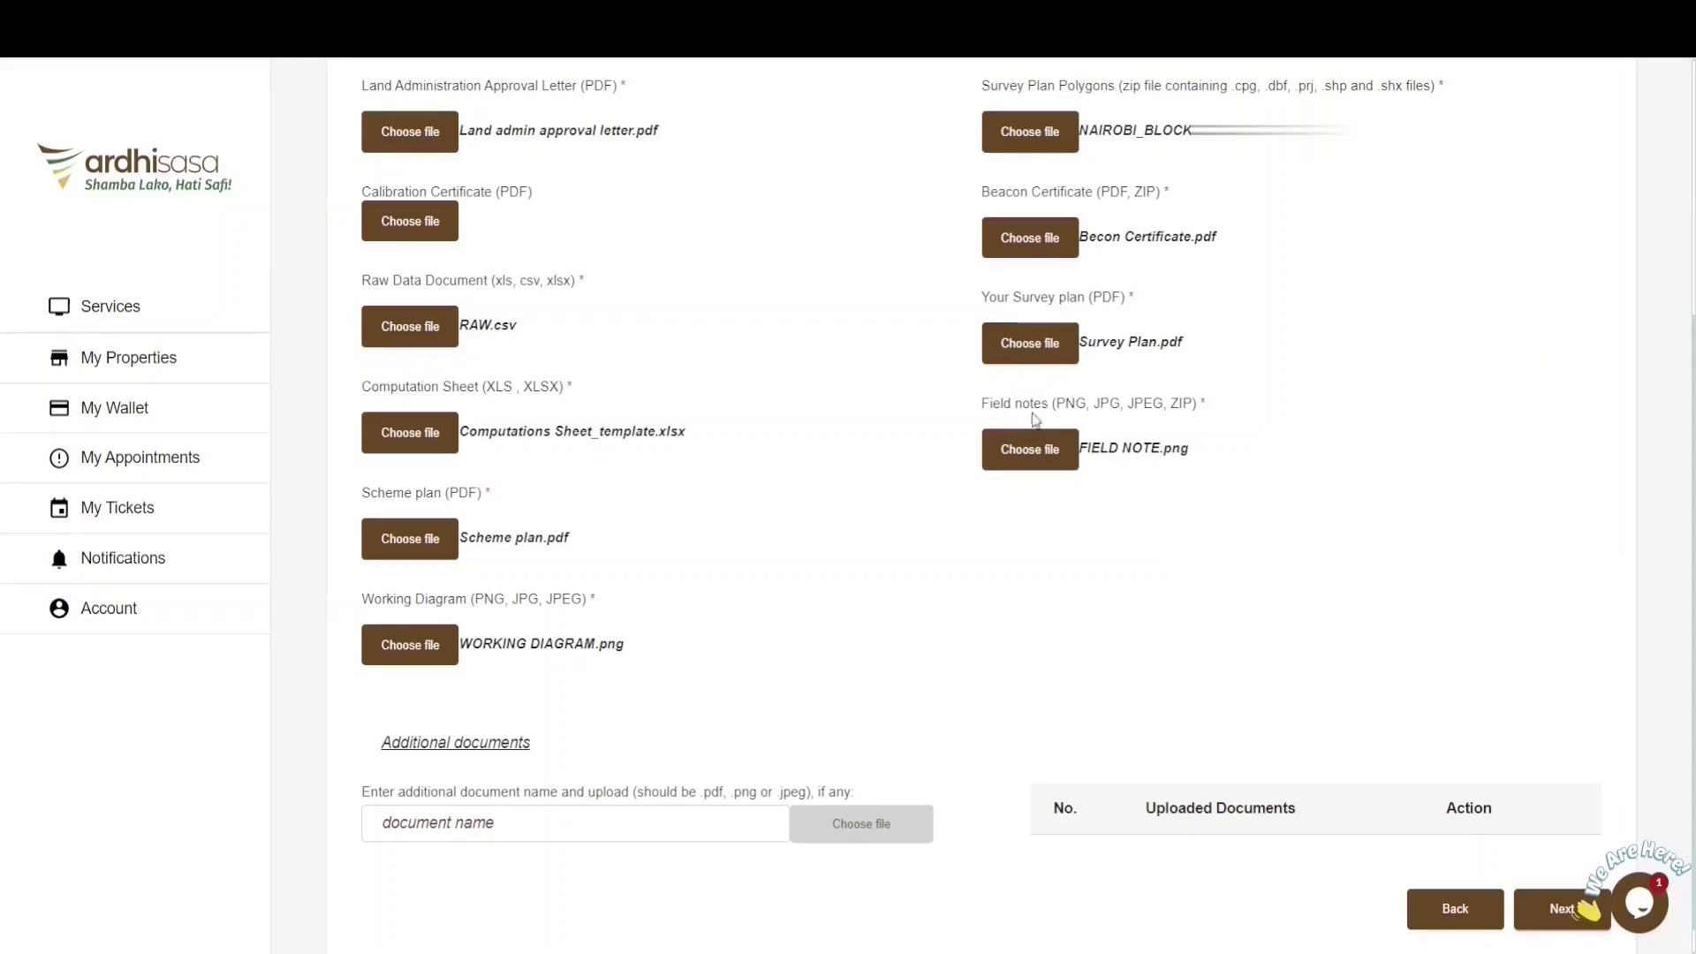
{"action": "scroll", "coordinate": [1032, 424], "scroll_direction": "down", "scroll_amount": 1}
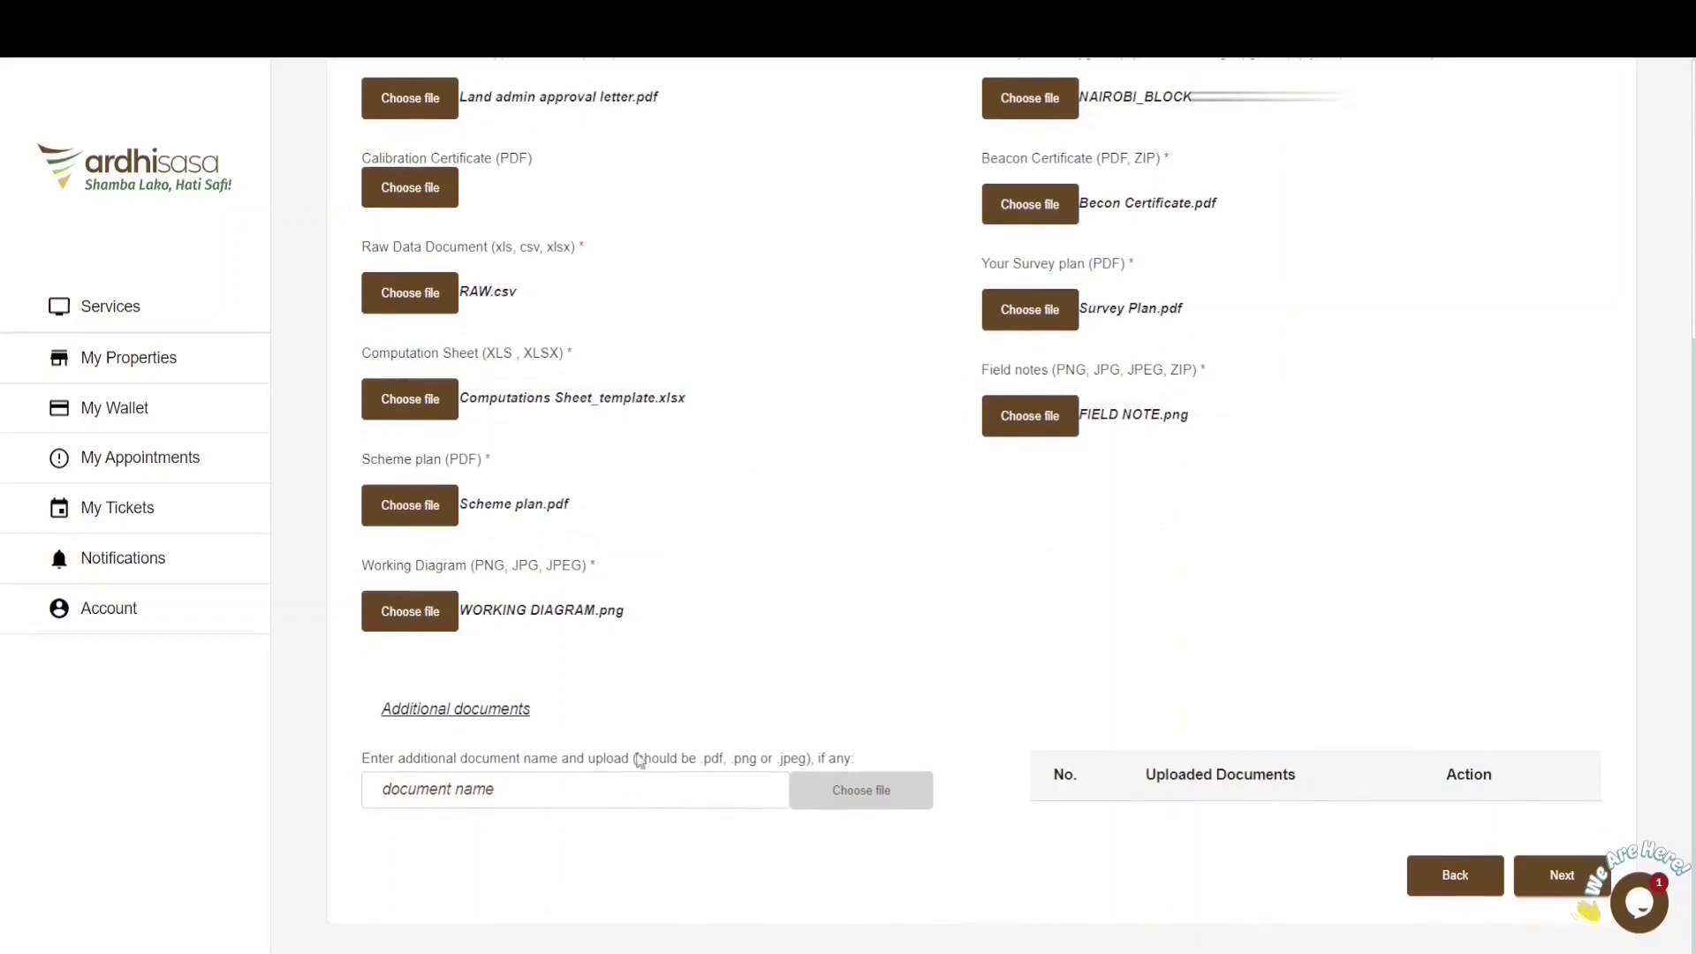
{"action": "left_click", "coordinate": [522, 804]}
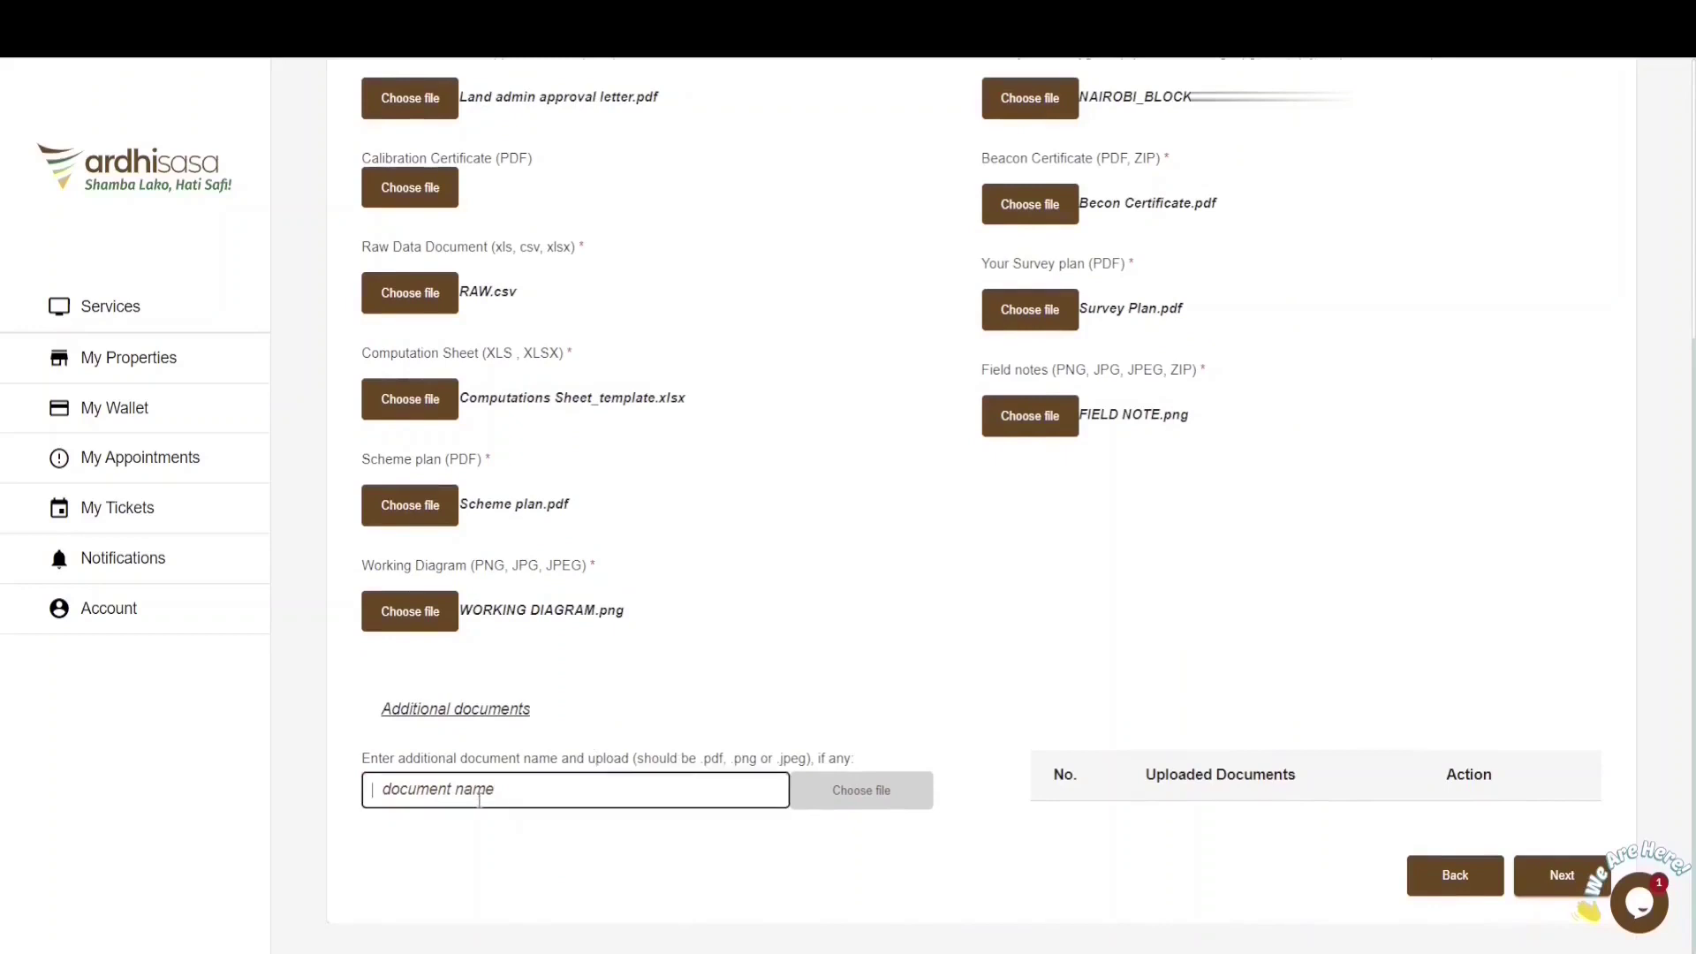
{"action": "type", "text": "CC"}
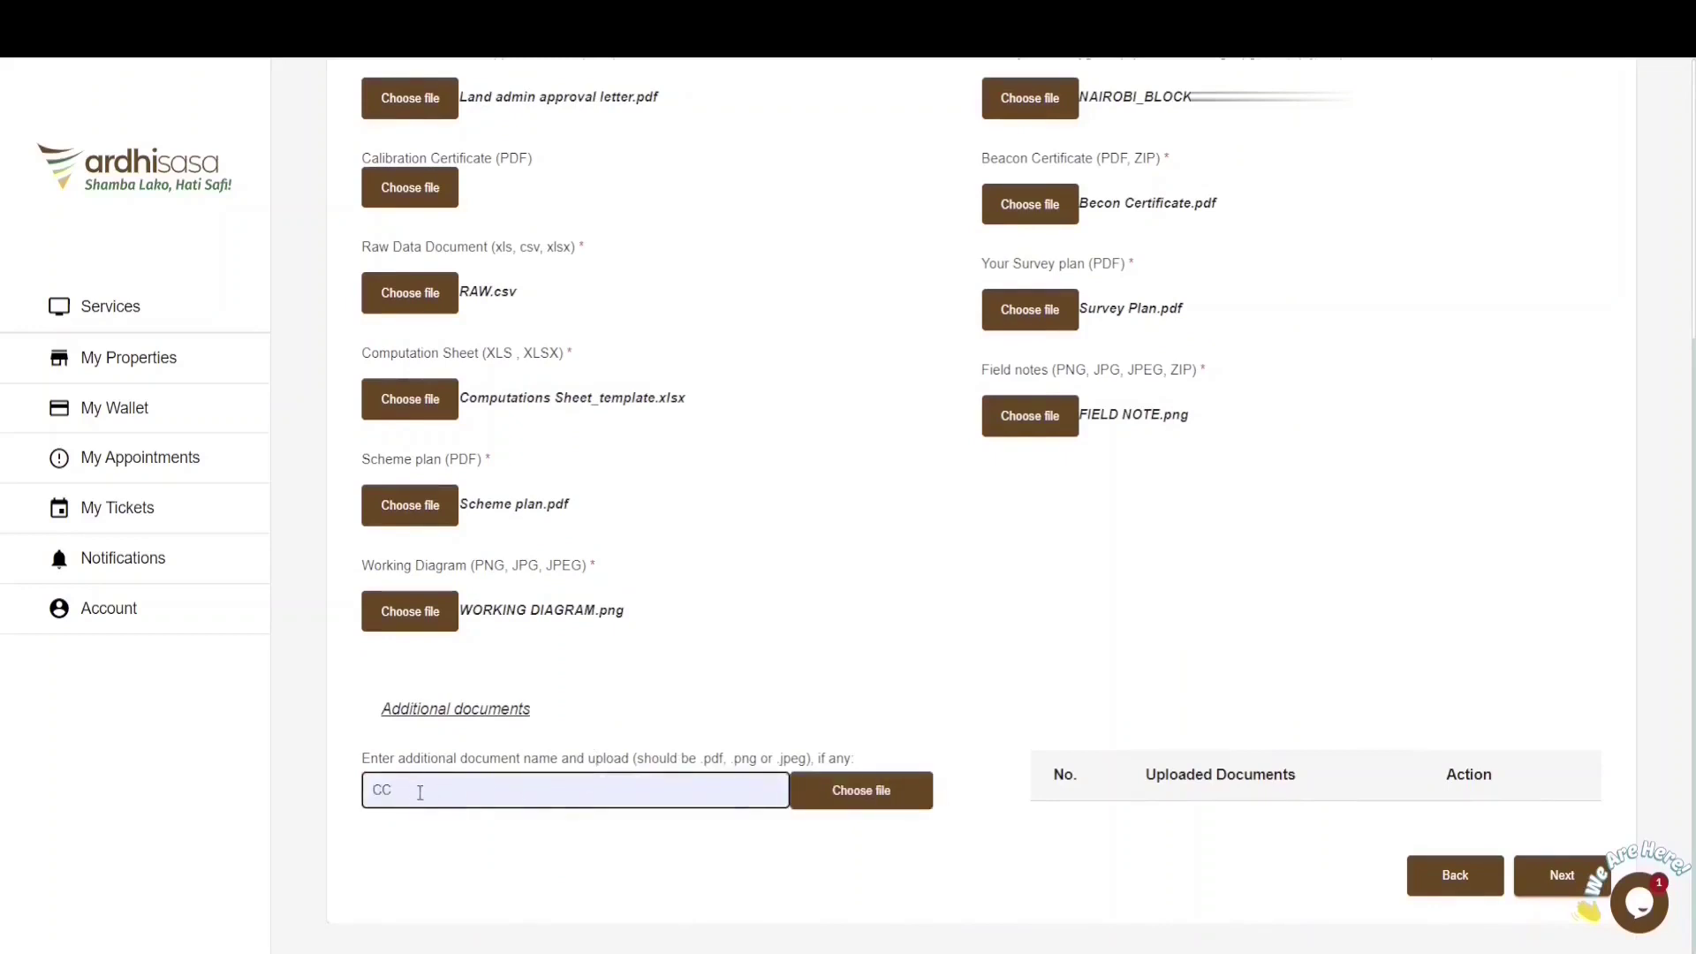
{"action": "key", "text": "BackSpace"}
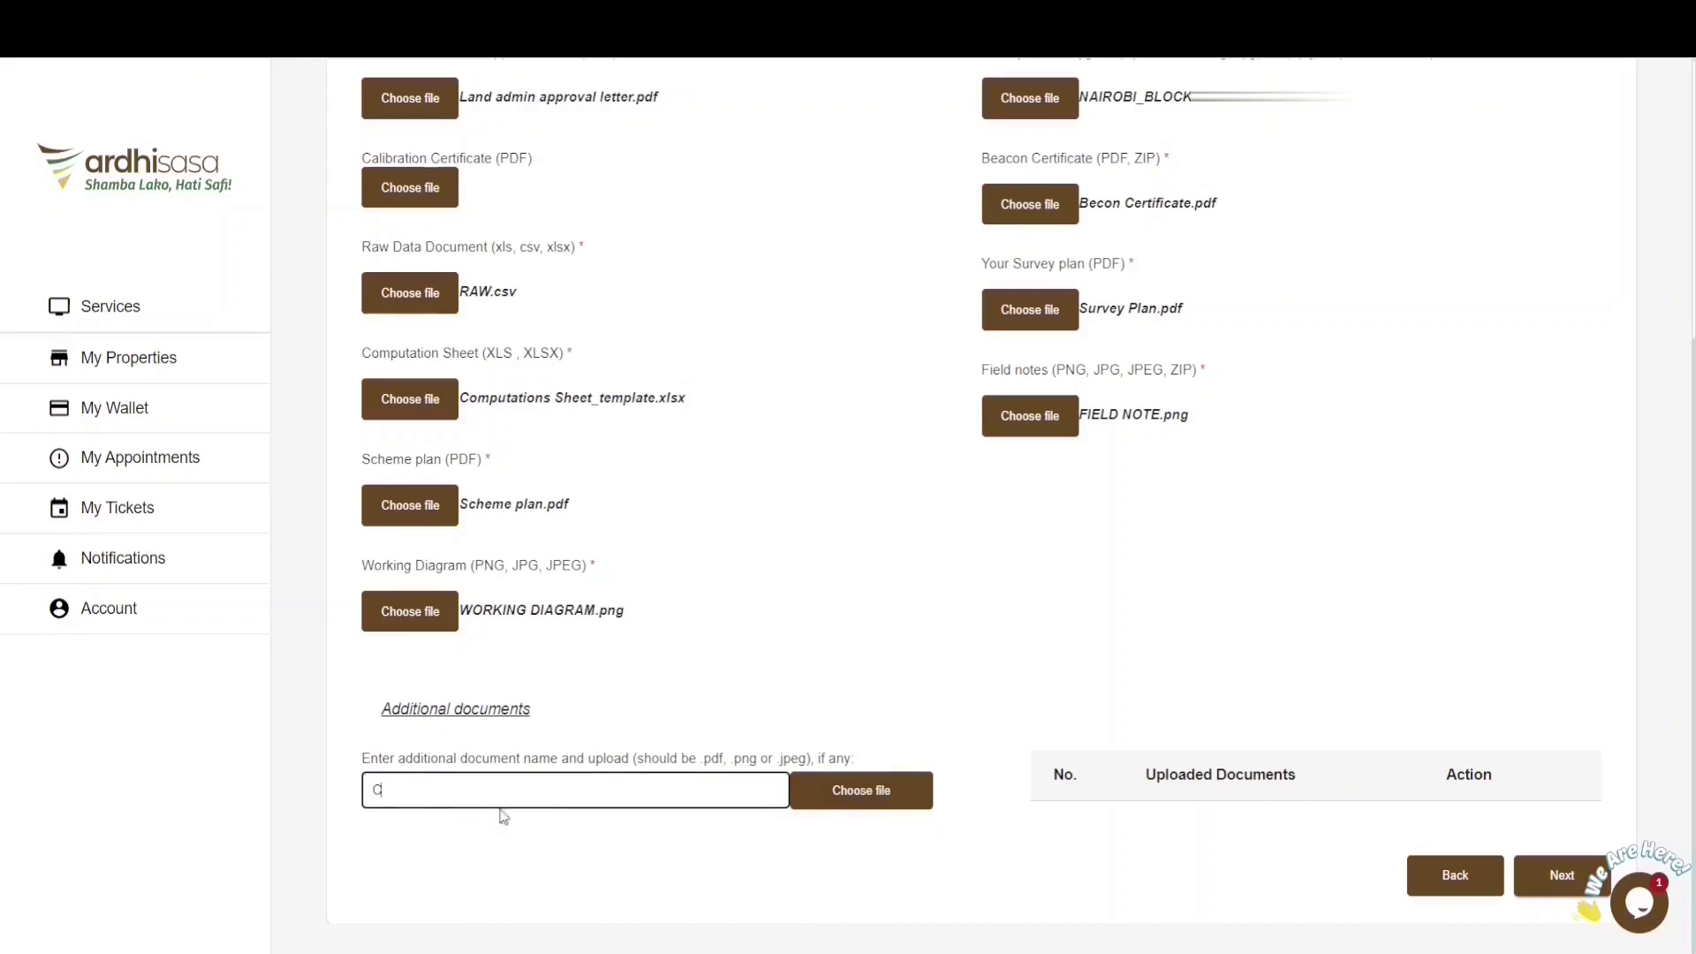
{"action": "key", "text": "BackSpace"}
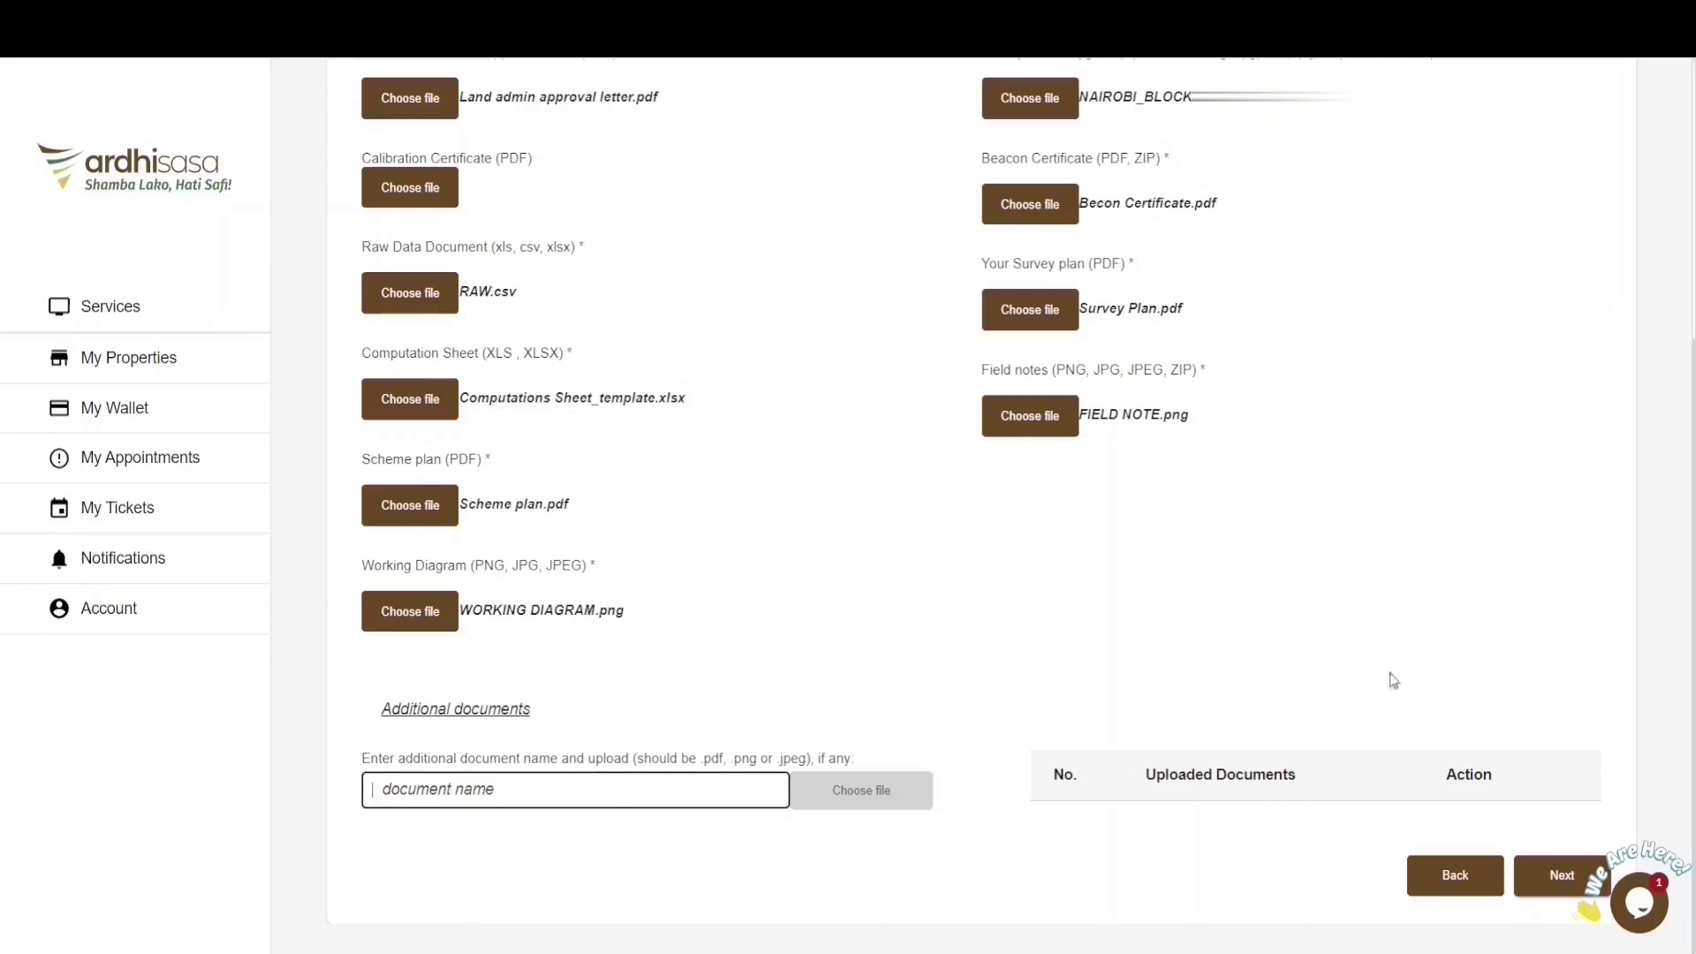
- Advance to Verify Details and review the survey, location, field notes and attached documents summary
{"action": "left_click", "coordinate": [1558, 875]}
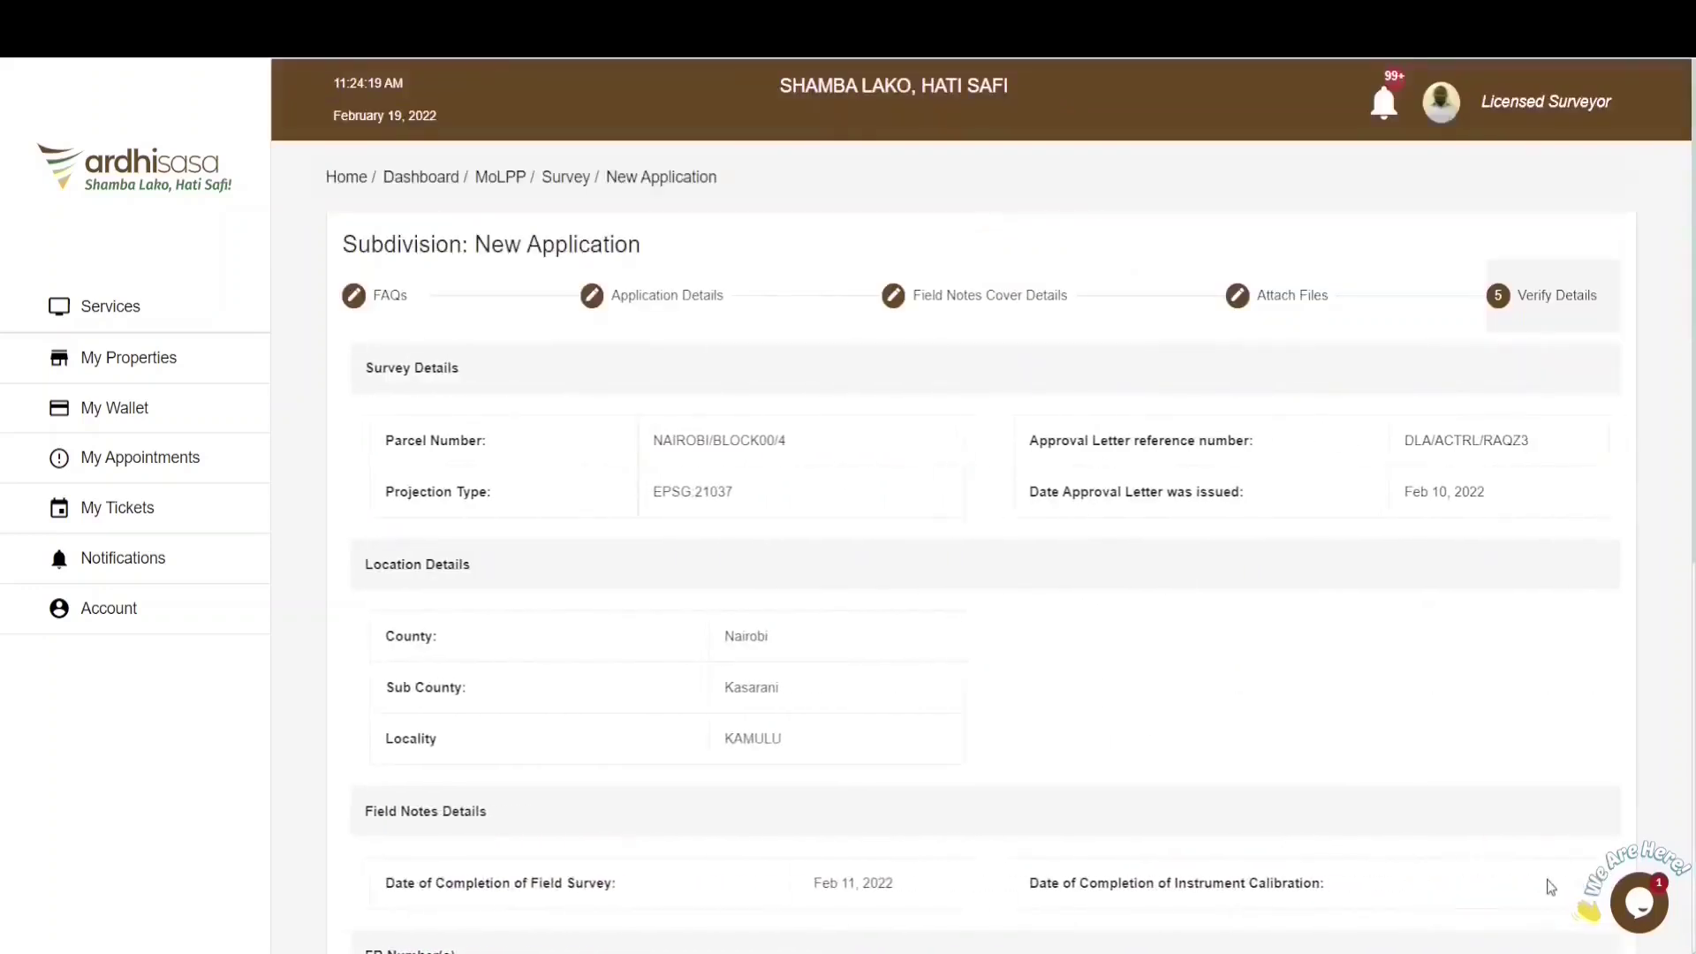
{"action": "scroll", "coordinate": [1159, 526], "scroll_direction": "down", "scroll_amount": 4}
{"action": "scroll", "coordinate": [1159, 526], "scroll_direction": "up", "scroll_amount": 4}
{"action": "scroll", "coordinate": [1159, 526], "scroll_direction": "down", "scroll_amount": 5}
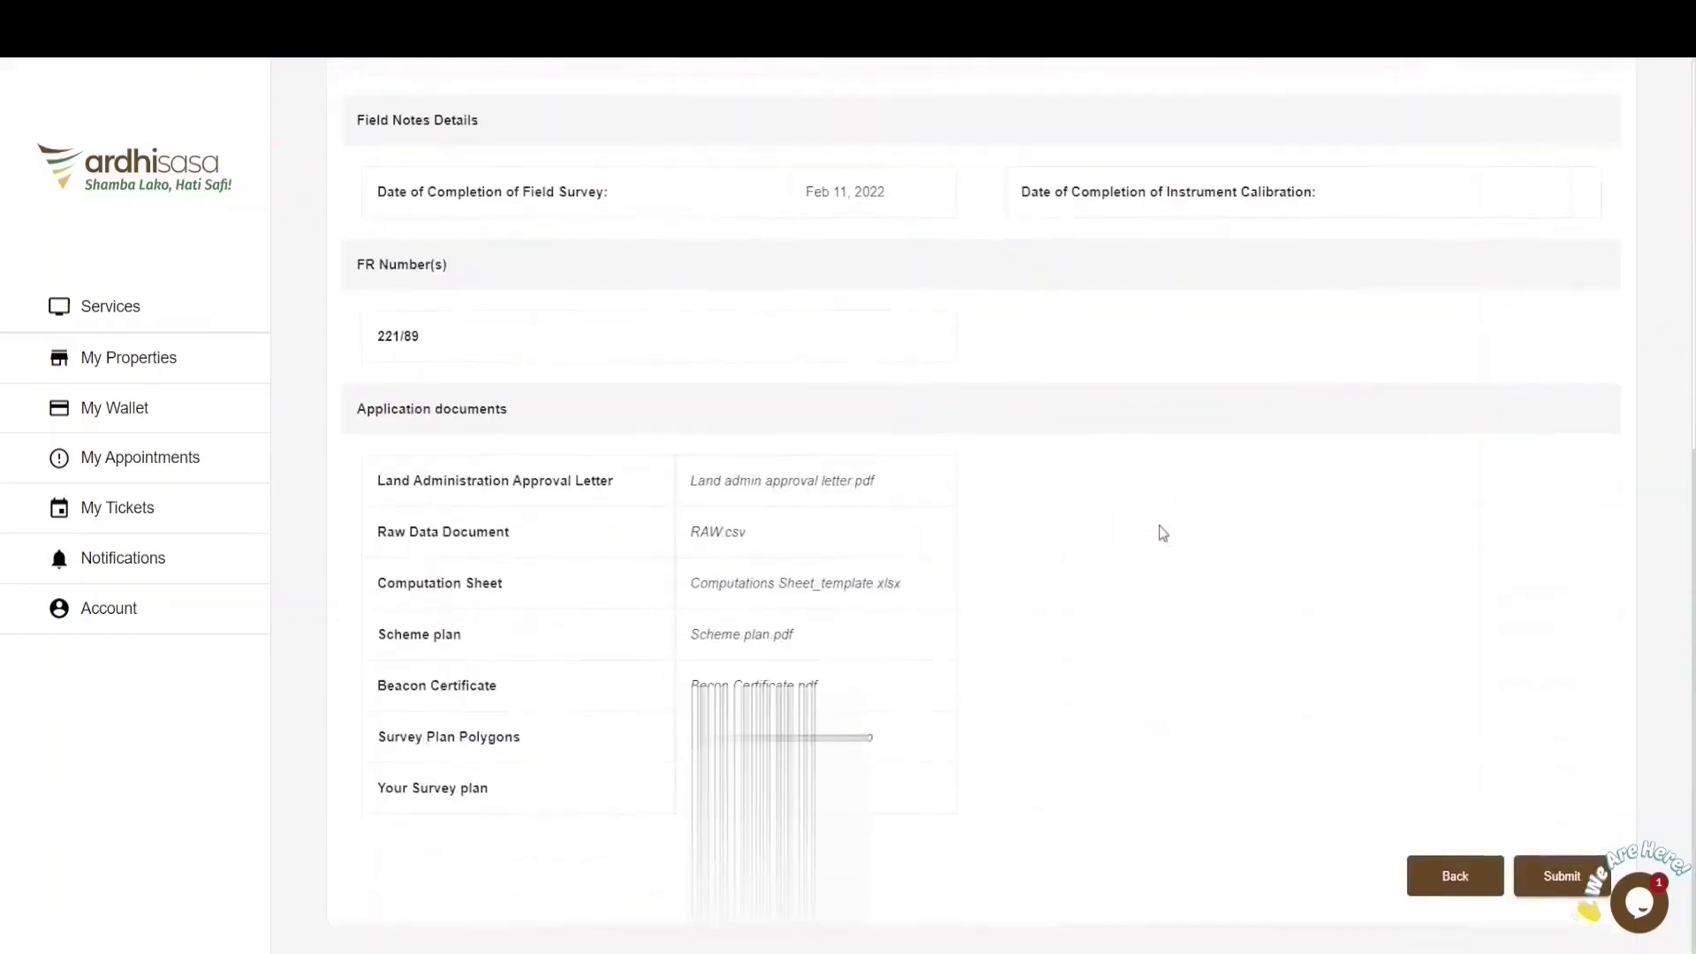
{"action": "scroll", "coordinate": [1067, 624], "scroll_direction": "up", "scroll_amount": 5}
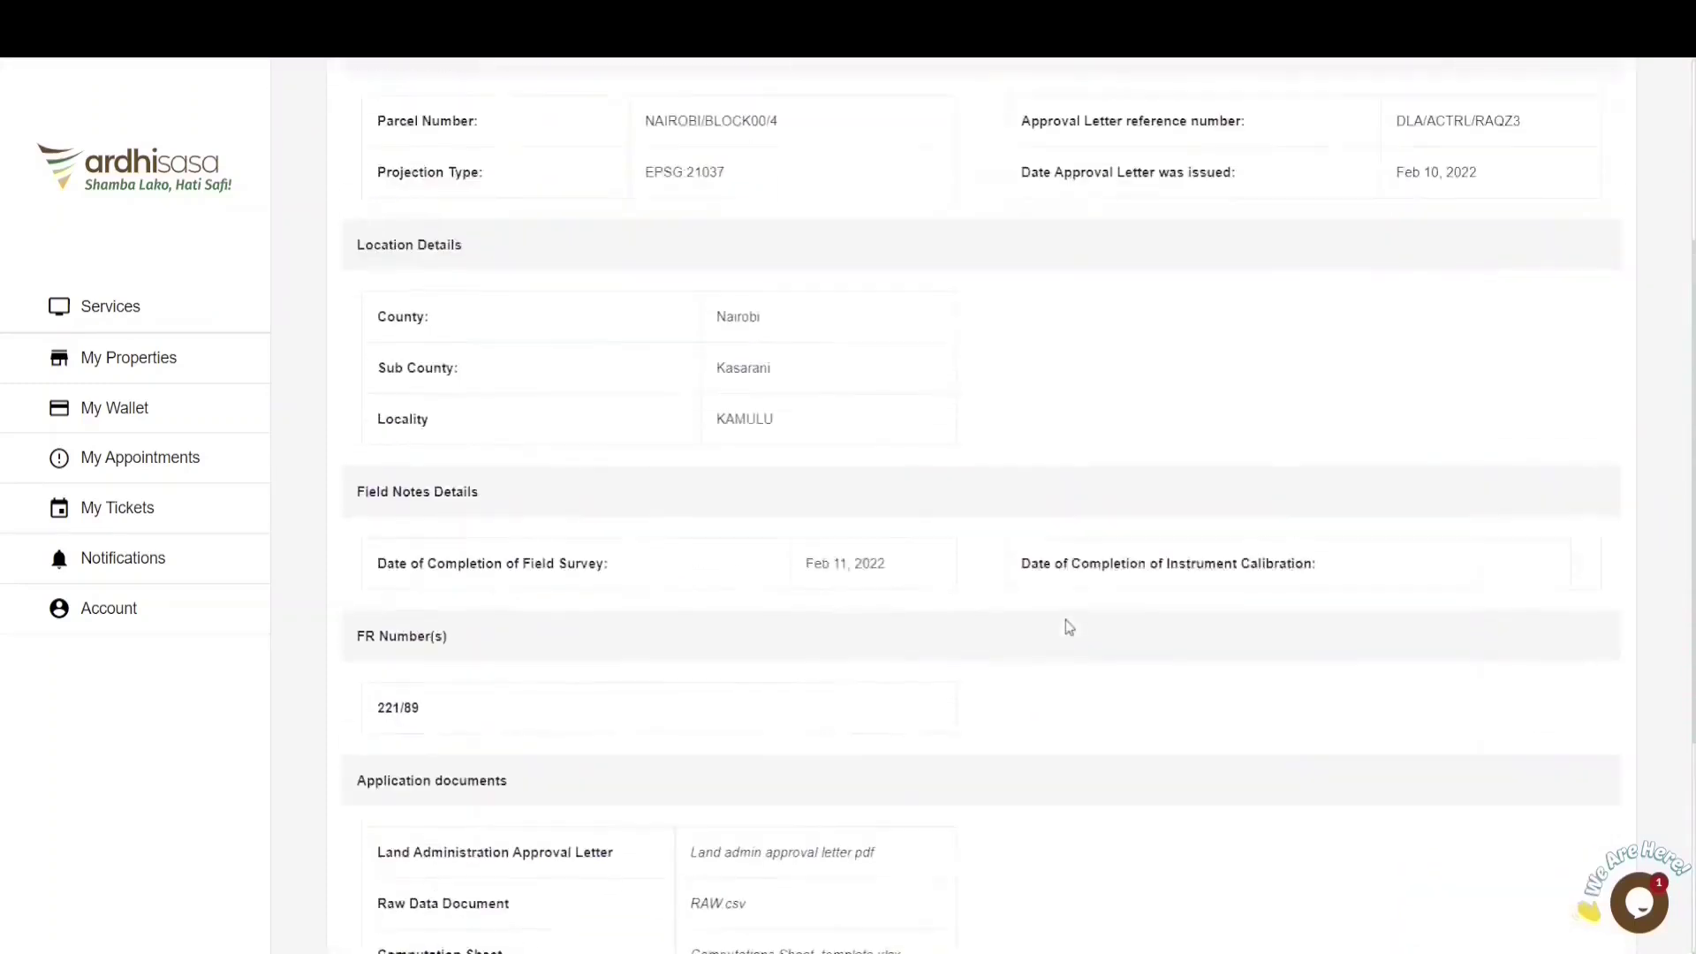
{"action": "scroll", "coordinate": [1069, 627], "scroll_direction": "down", "scroll_amount": 5}
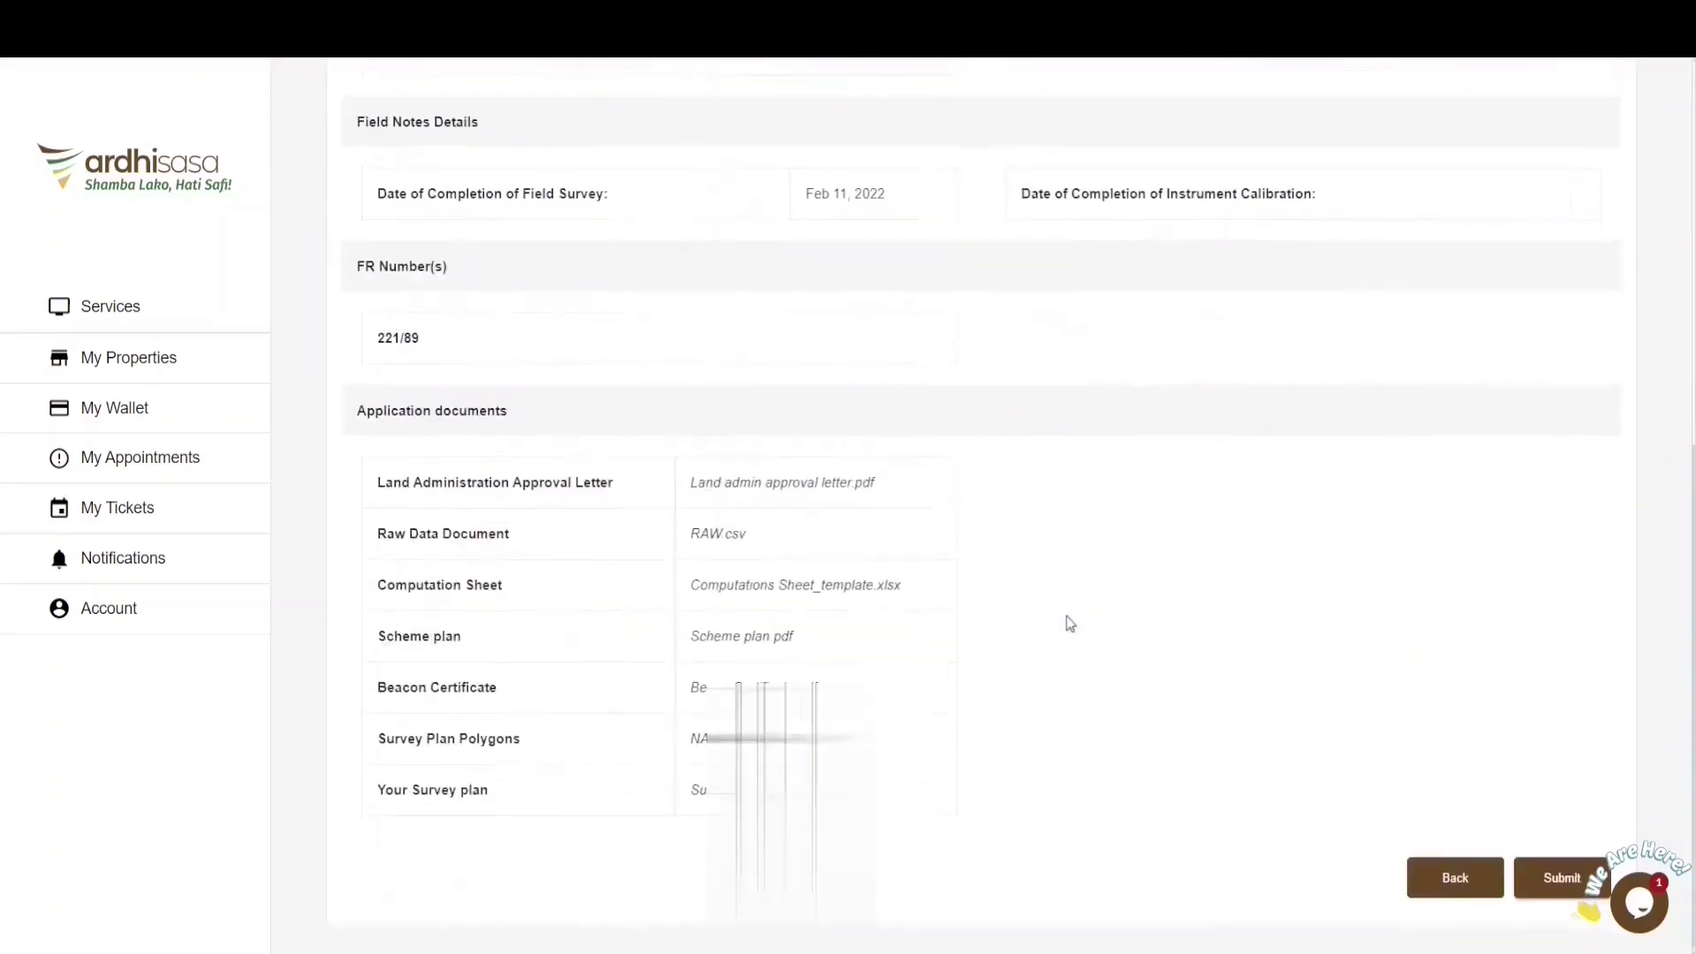
{"action": "scroll", "coordinate": [1067, 617], "scroll_direction": "up", "scroll_amount": 5}
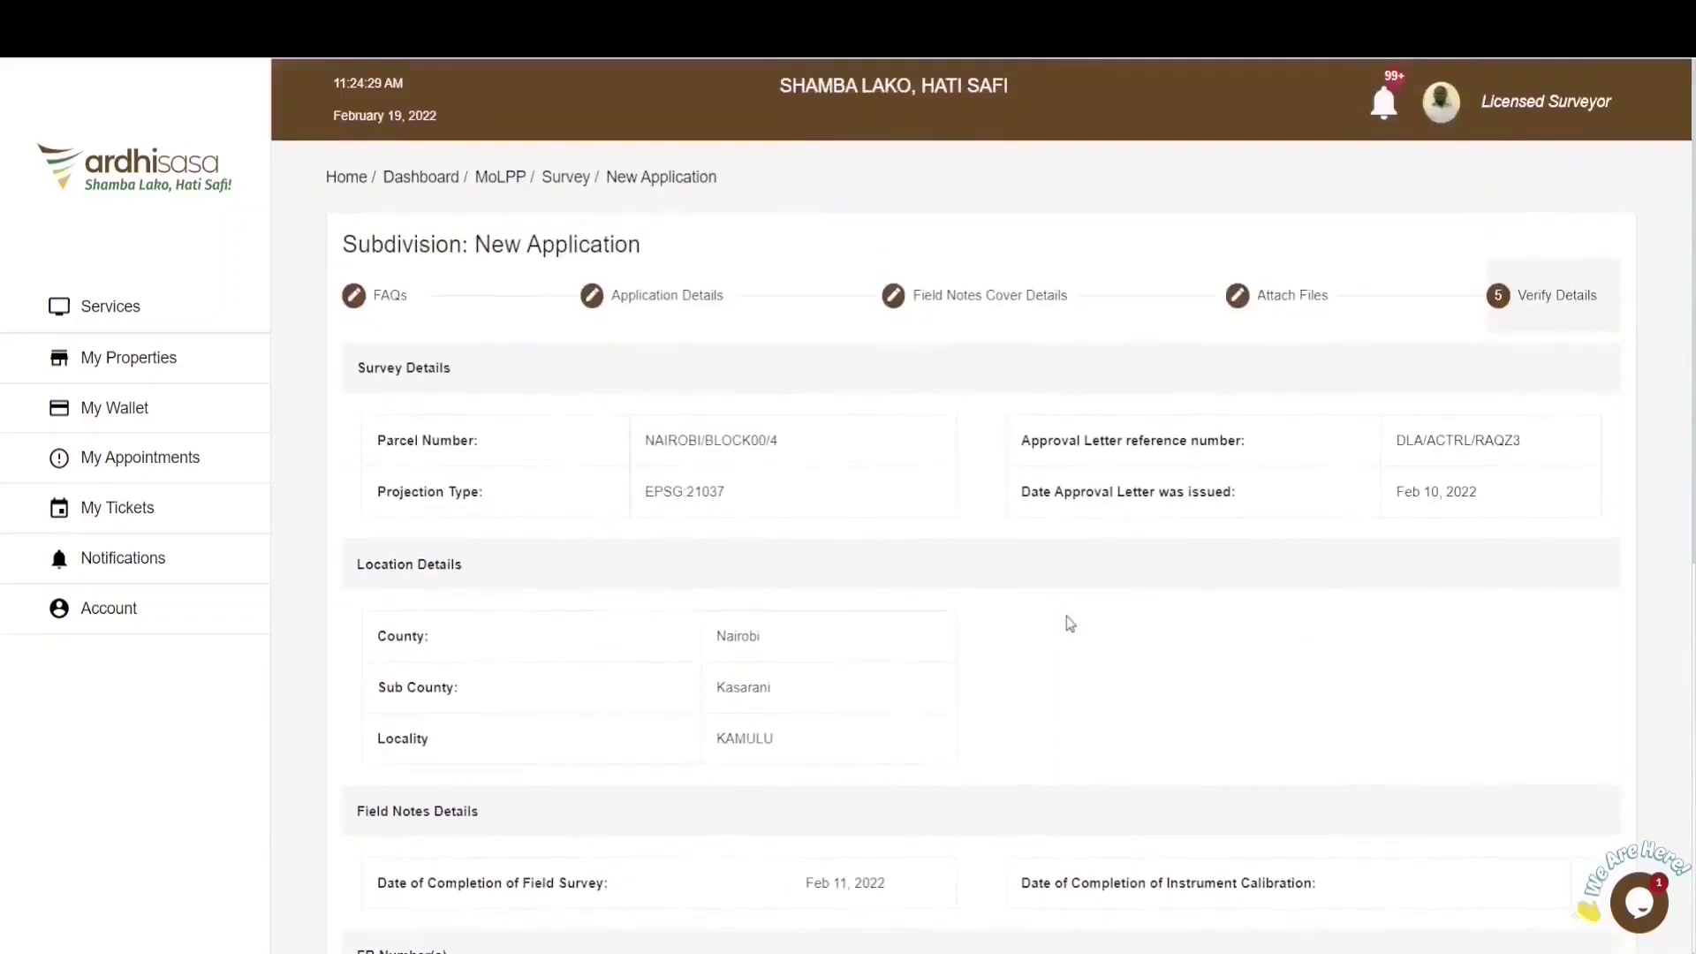
{"action": "scroll", "coordinate": [841, 371], "scroll_direction": "down", "scroll_amount": 5}
{"action": "scroll", "coordinate": [882, 457], "scroll_direction": "up", "scroll_amount": 5}
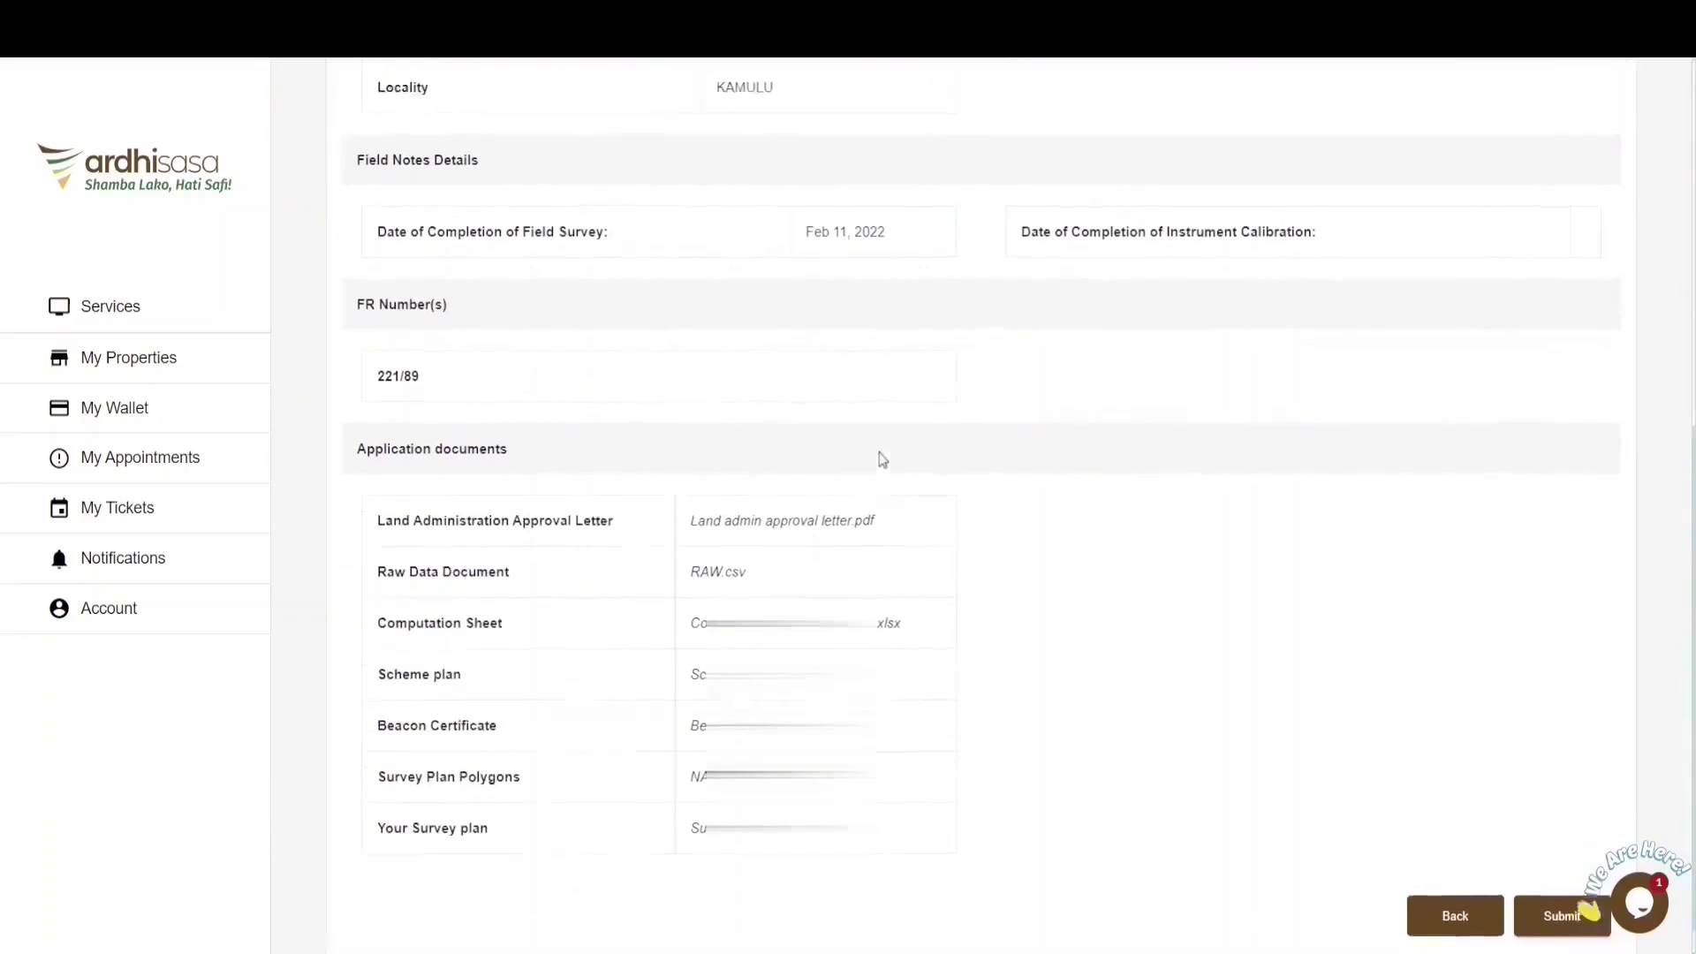
- Revisit the attached files, field notes, application details and FAQs steps, then return to Verify Details
{"action": "left_click", "coordinate": [1285, 294]}
{"action": "left_click", "coordinate": [927, 291]}
{"action": "left_click", "coordinate": [684, 294]}
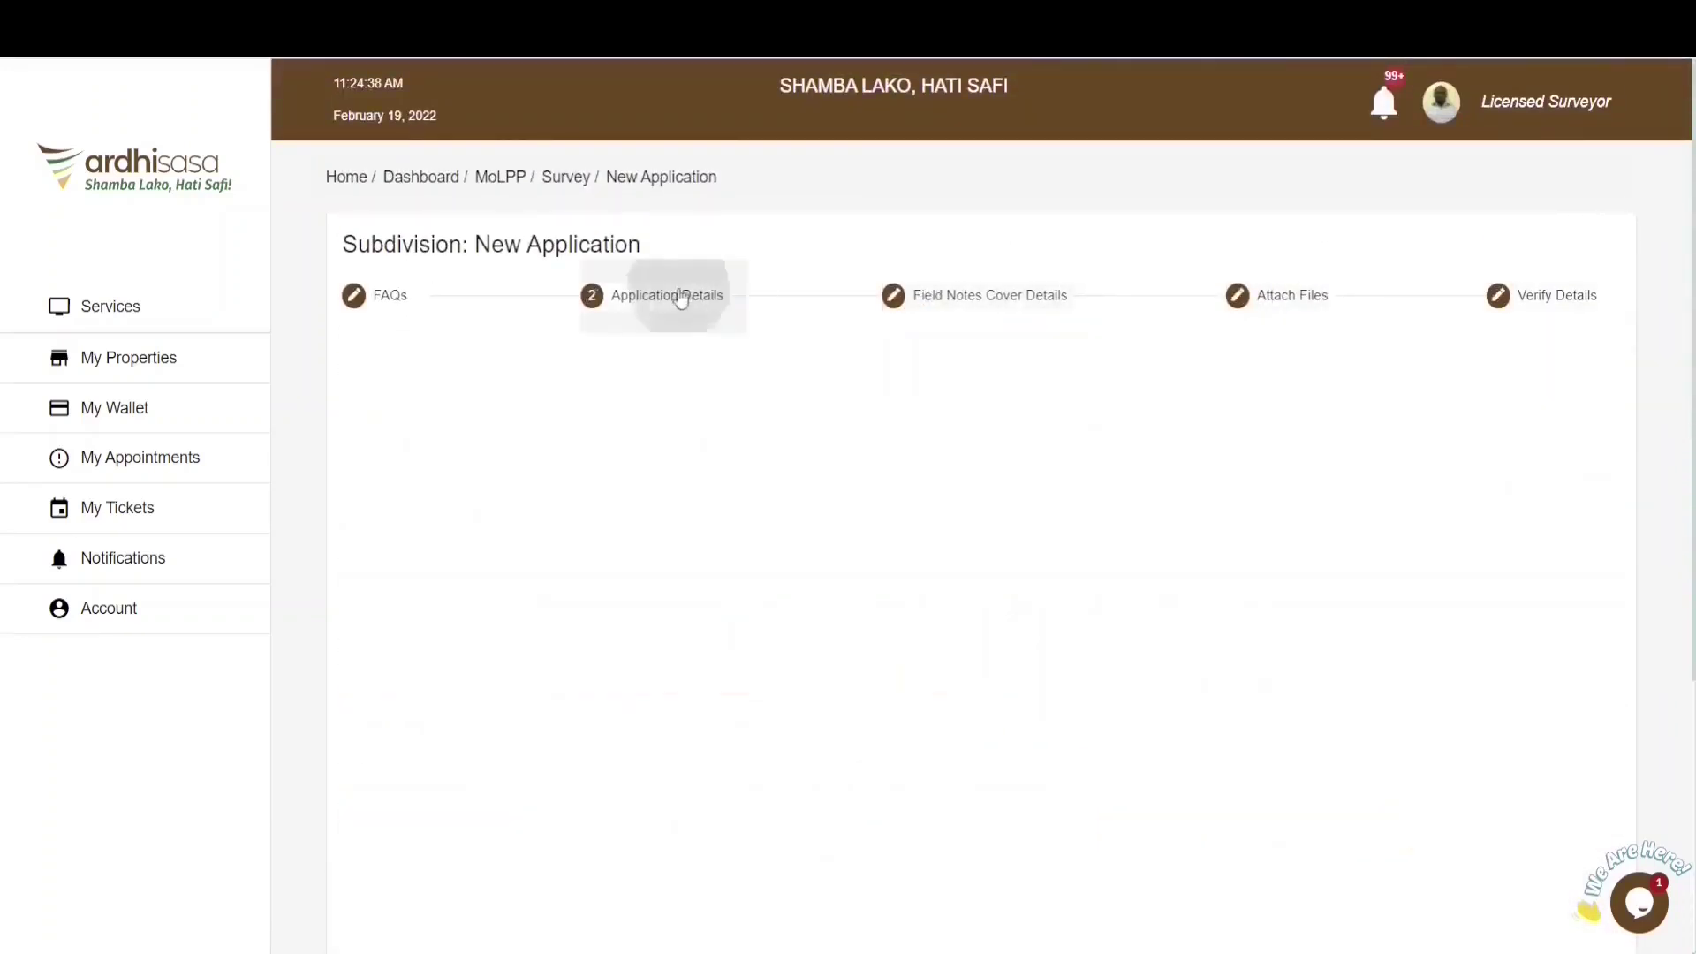
{"action": "left_click", "coordinate": [386, 291]}
{"action": "left_click", "coordinate": [1506, 295]}
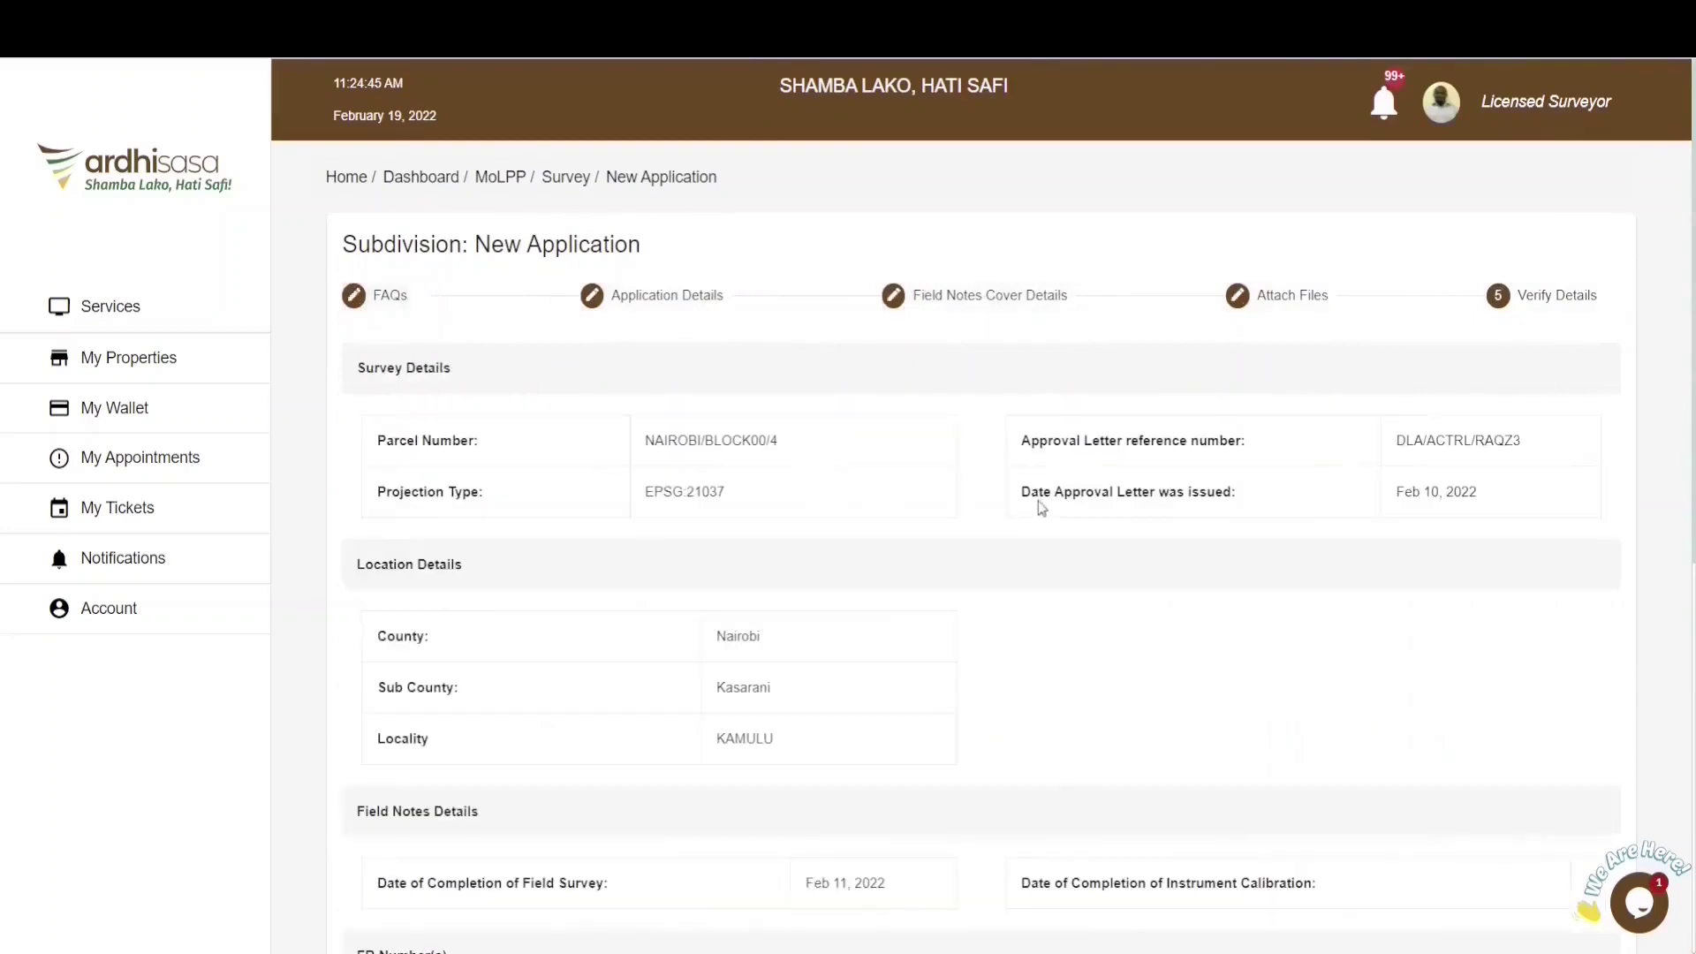
{"action": "scroll", "coordinate": [1201, 492], "scroll_direction": "down", "scroll_amount": 8}
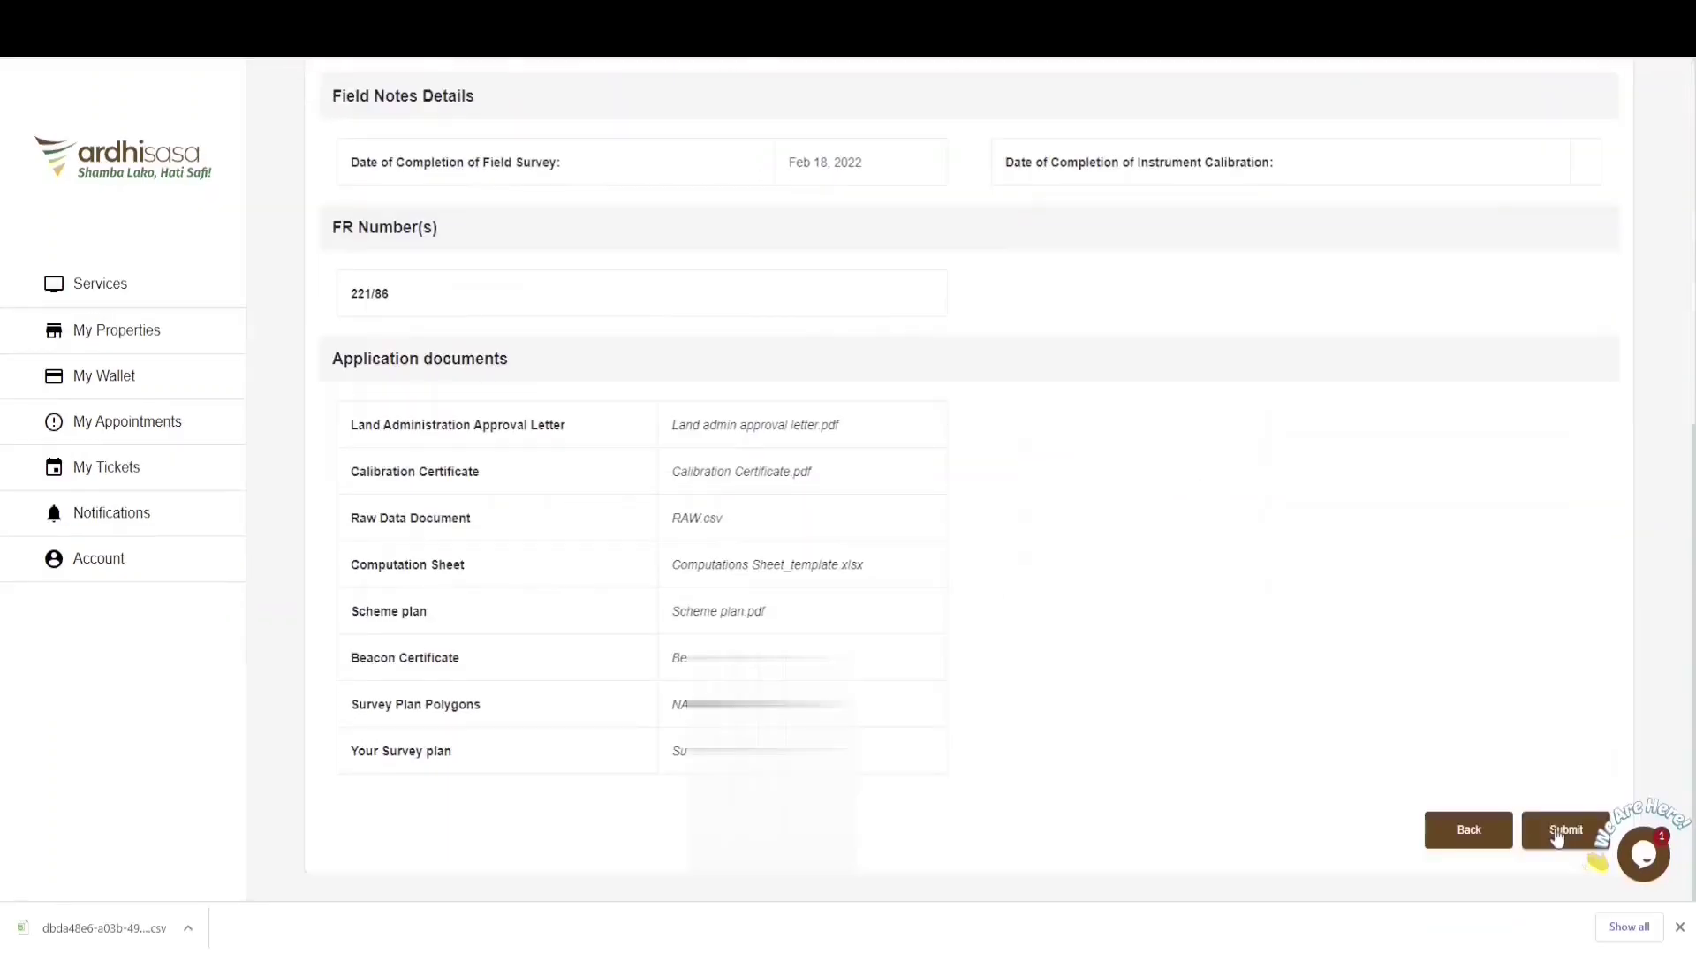
- Submit the subdivision application and confirm with Yes in the Are you sure? prompt
{"action": "left_click", "coordinate": [1562, 830]}
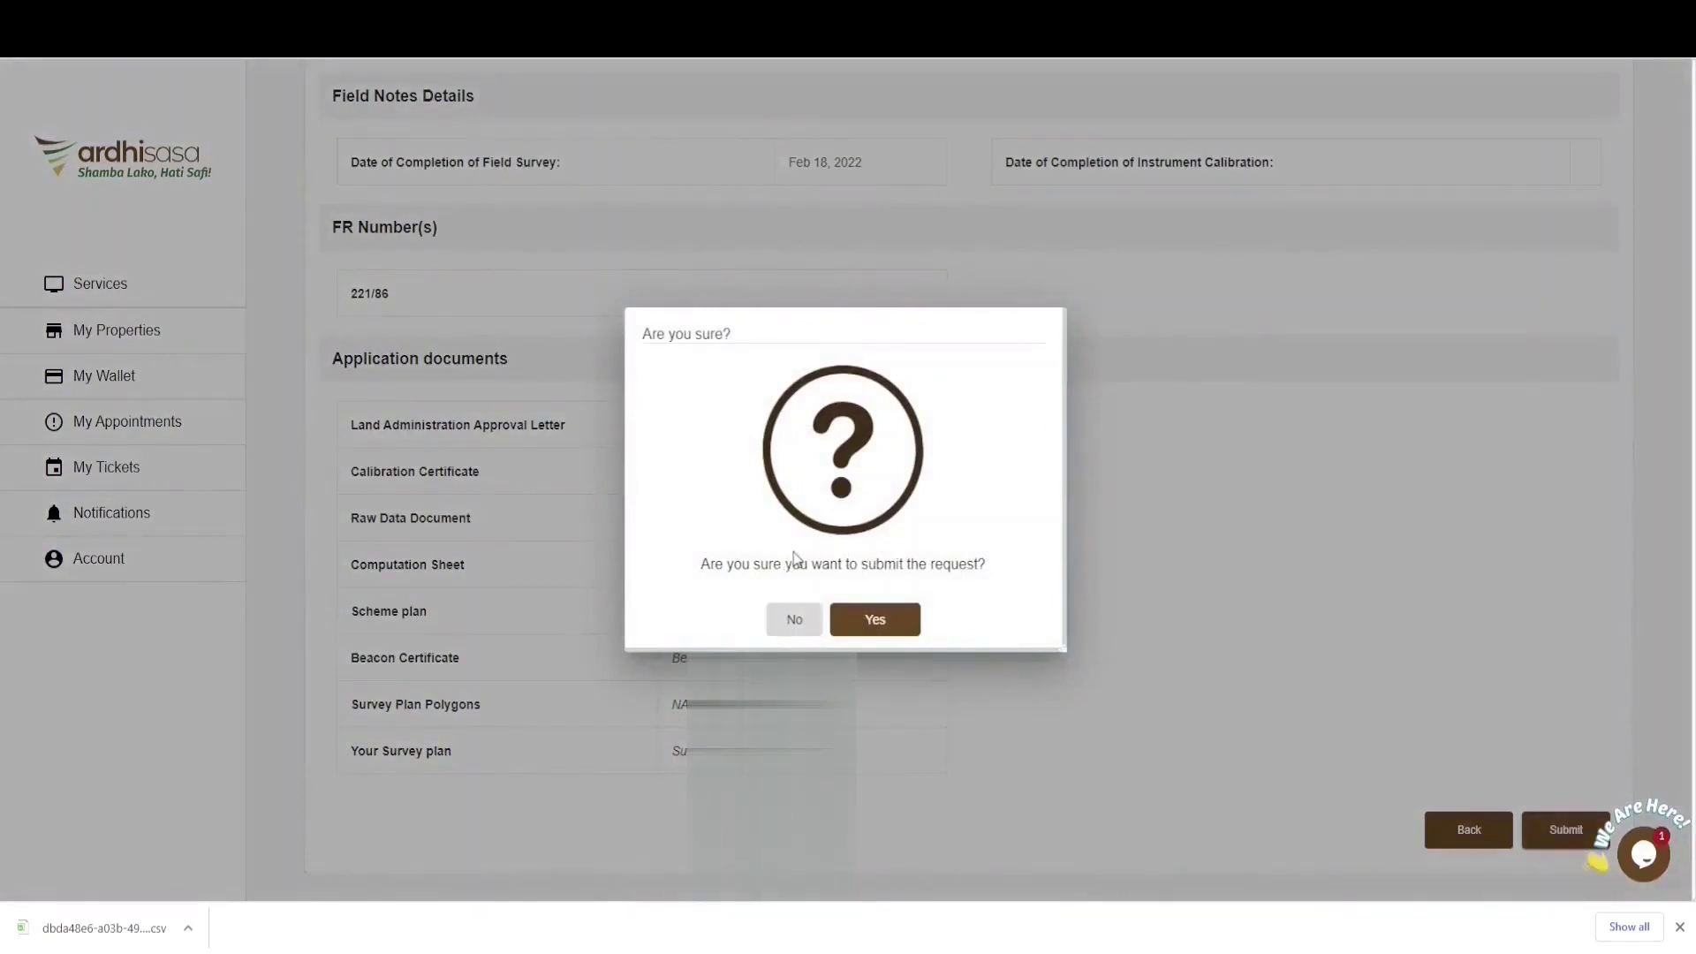
{"action": "left_click", "coordinate": [877, 622]}
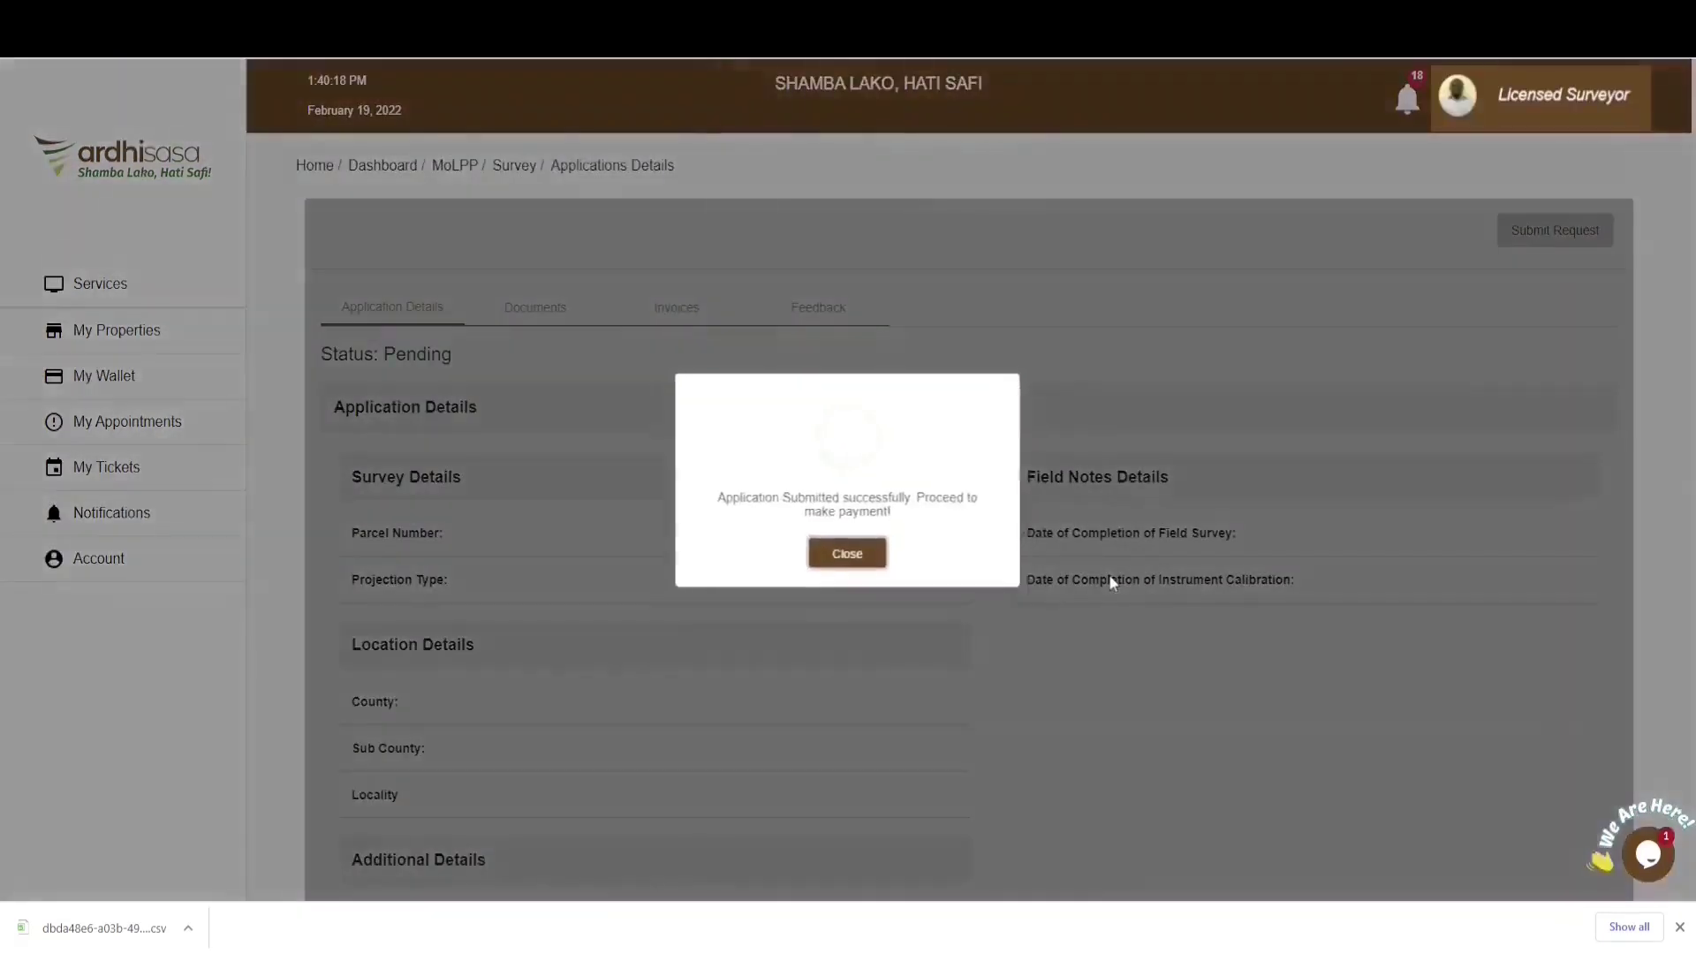
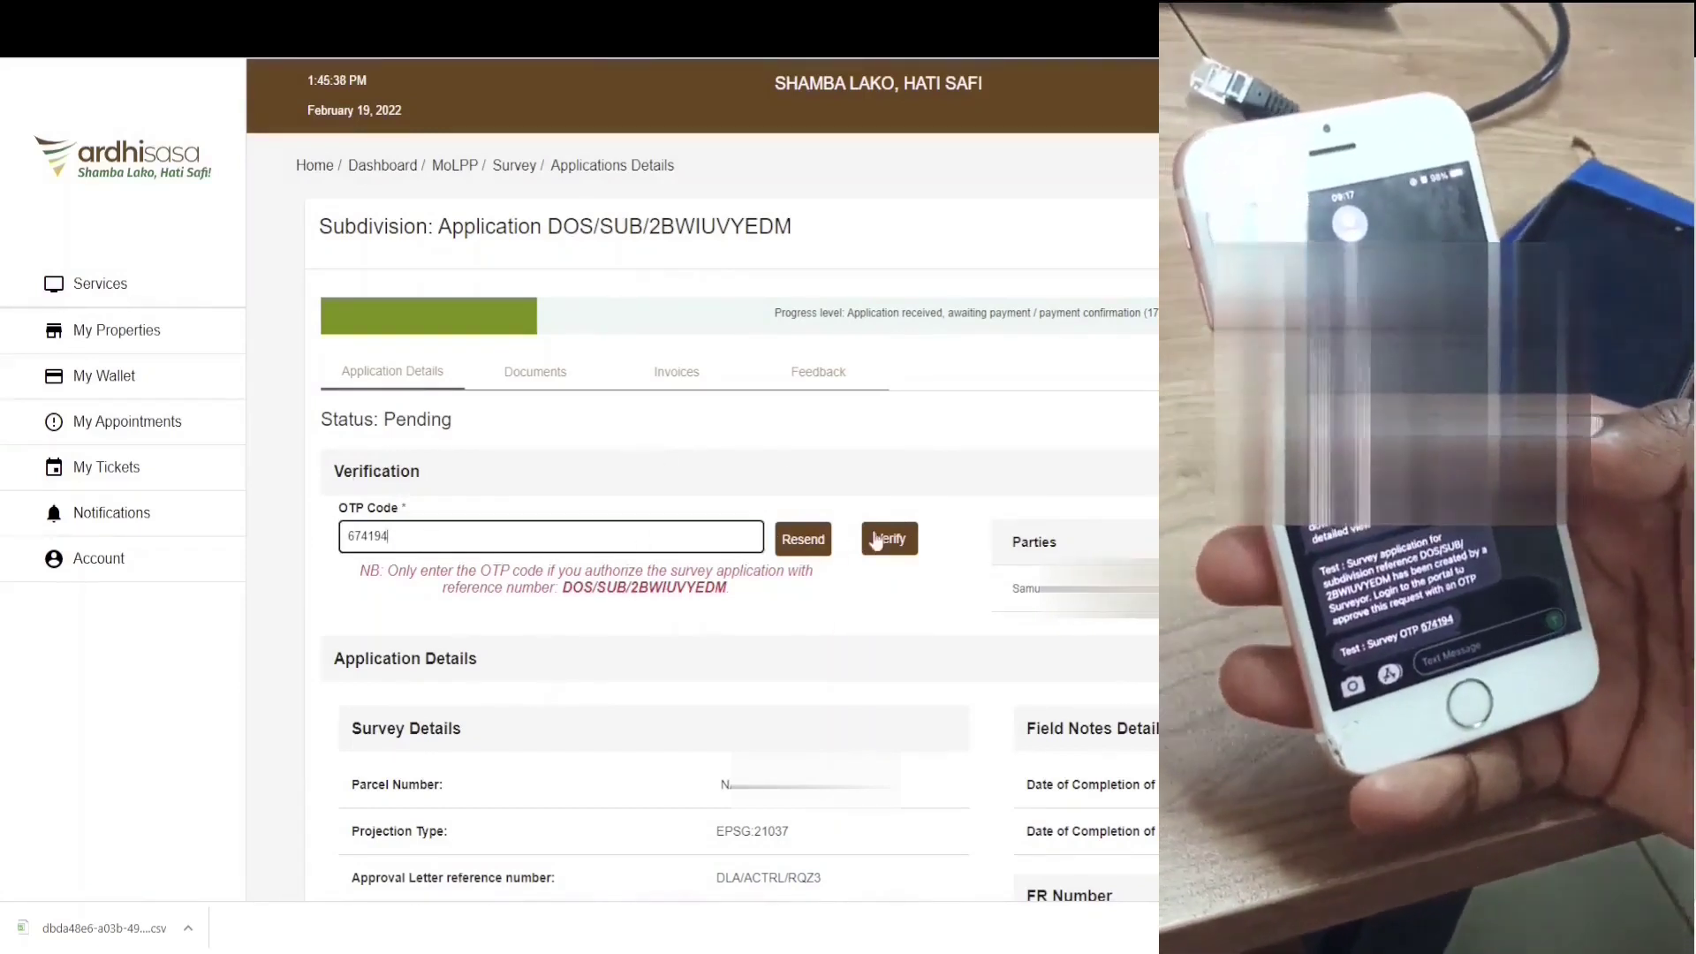
- Verify the entered OTP and dismiss the 'OTP Successfully verified!' message
{"action": "left_click", "coordinate": [877, 540]}
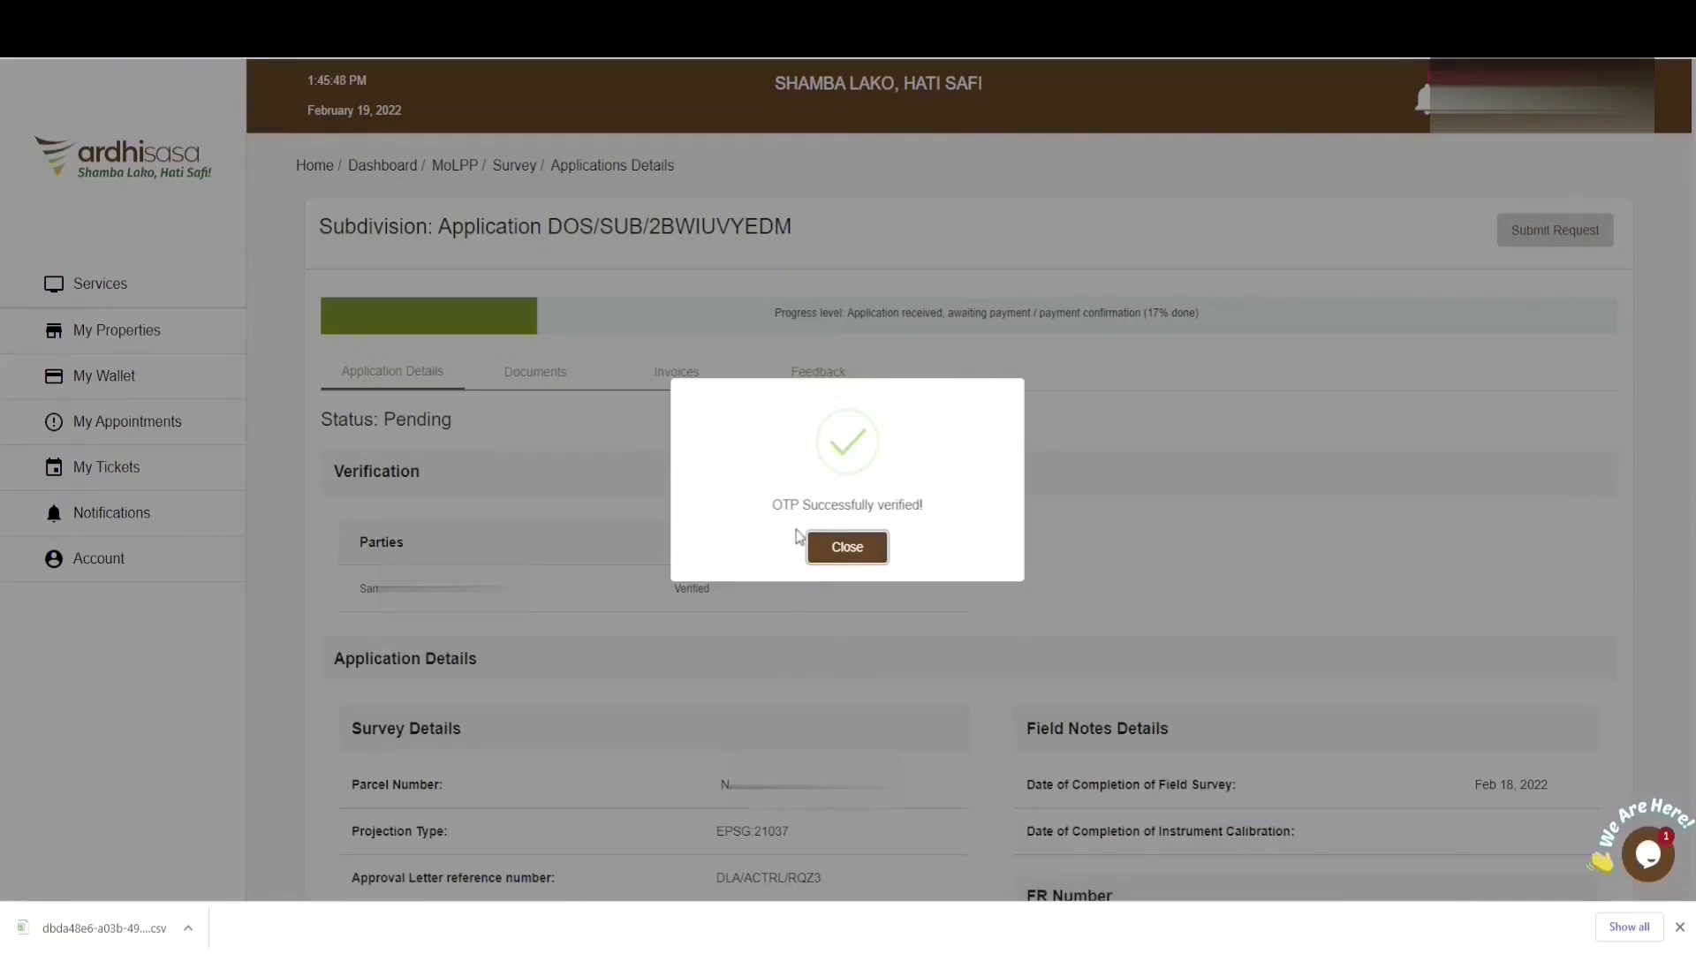
{"action": "left_click", "coordinate": [867, 552]}
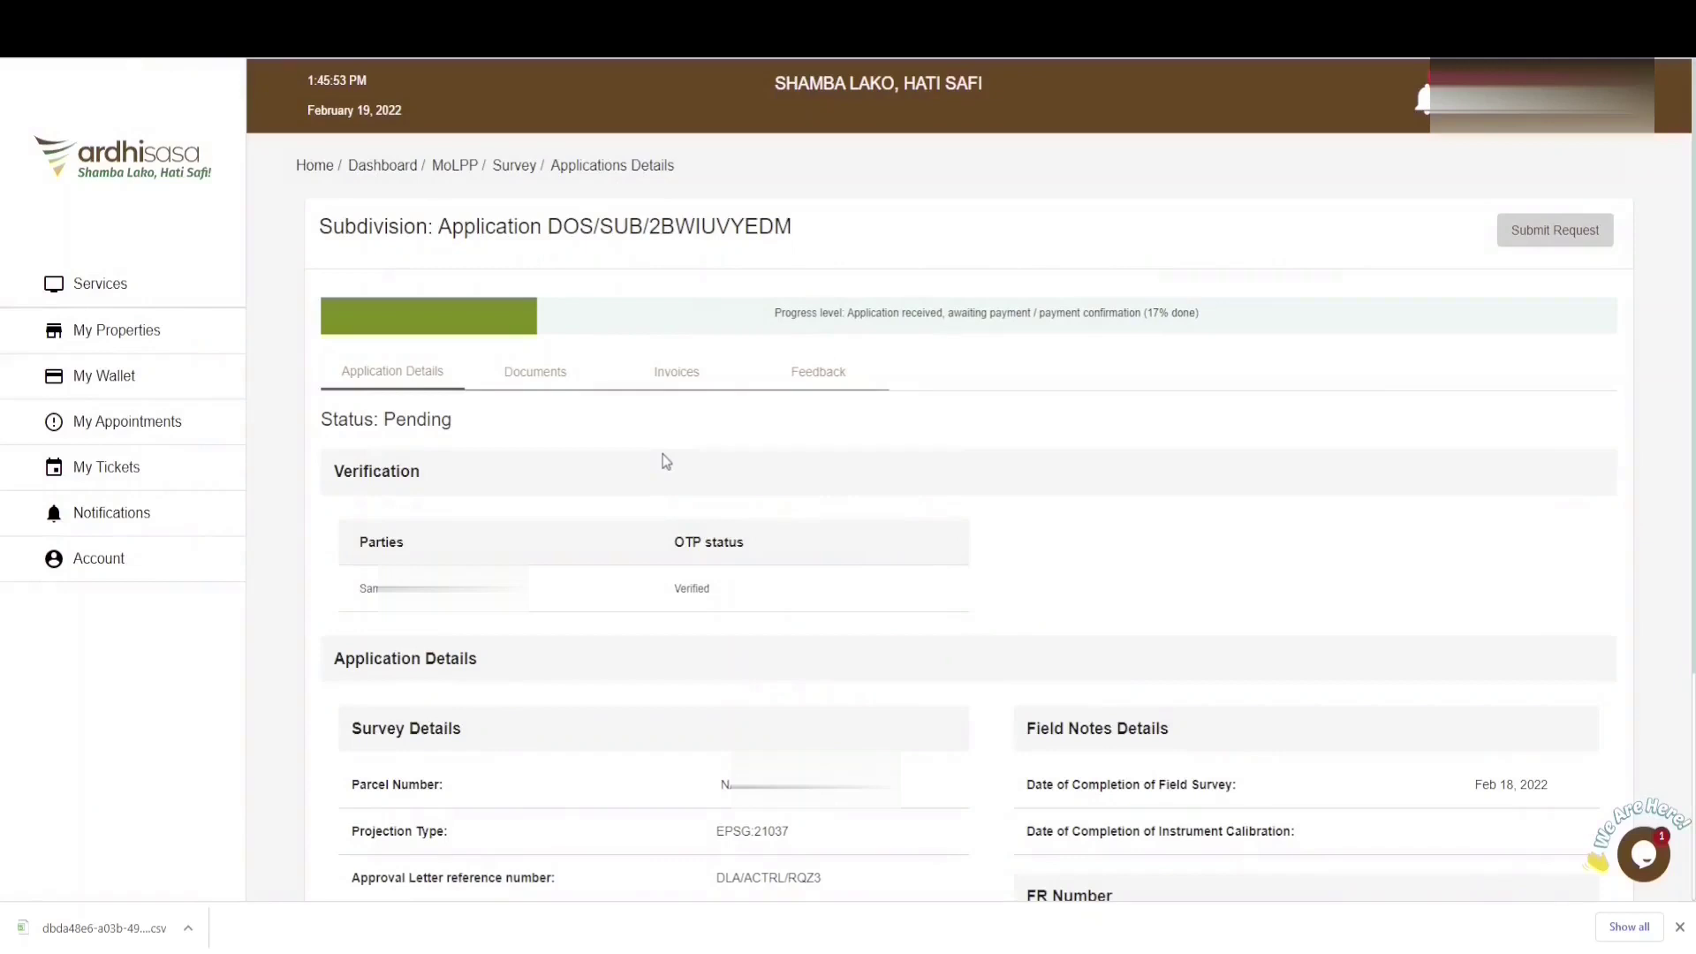
- Pay and confirm the Ksh. 1,000.00 survey fee invoice, leaving a 0.00 balance
{"action": "left_click", "coordinate": [677, 375]}
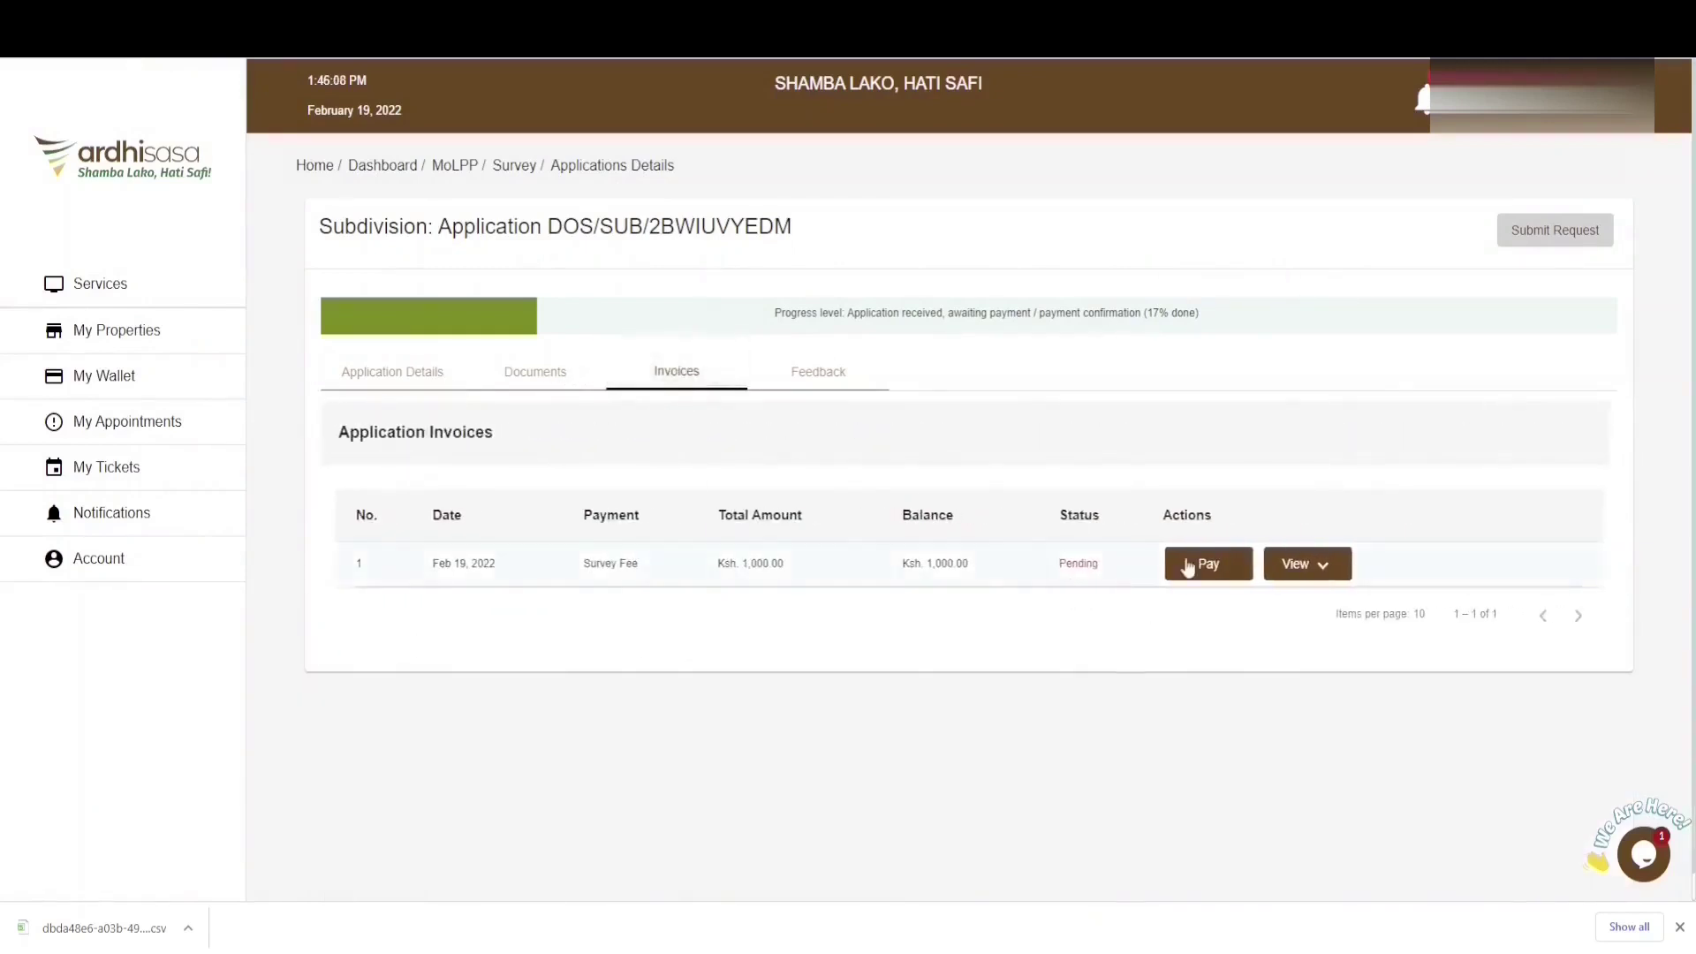
{"action": "left_click", "coordinate": [1188, 566]}
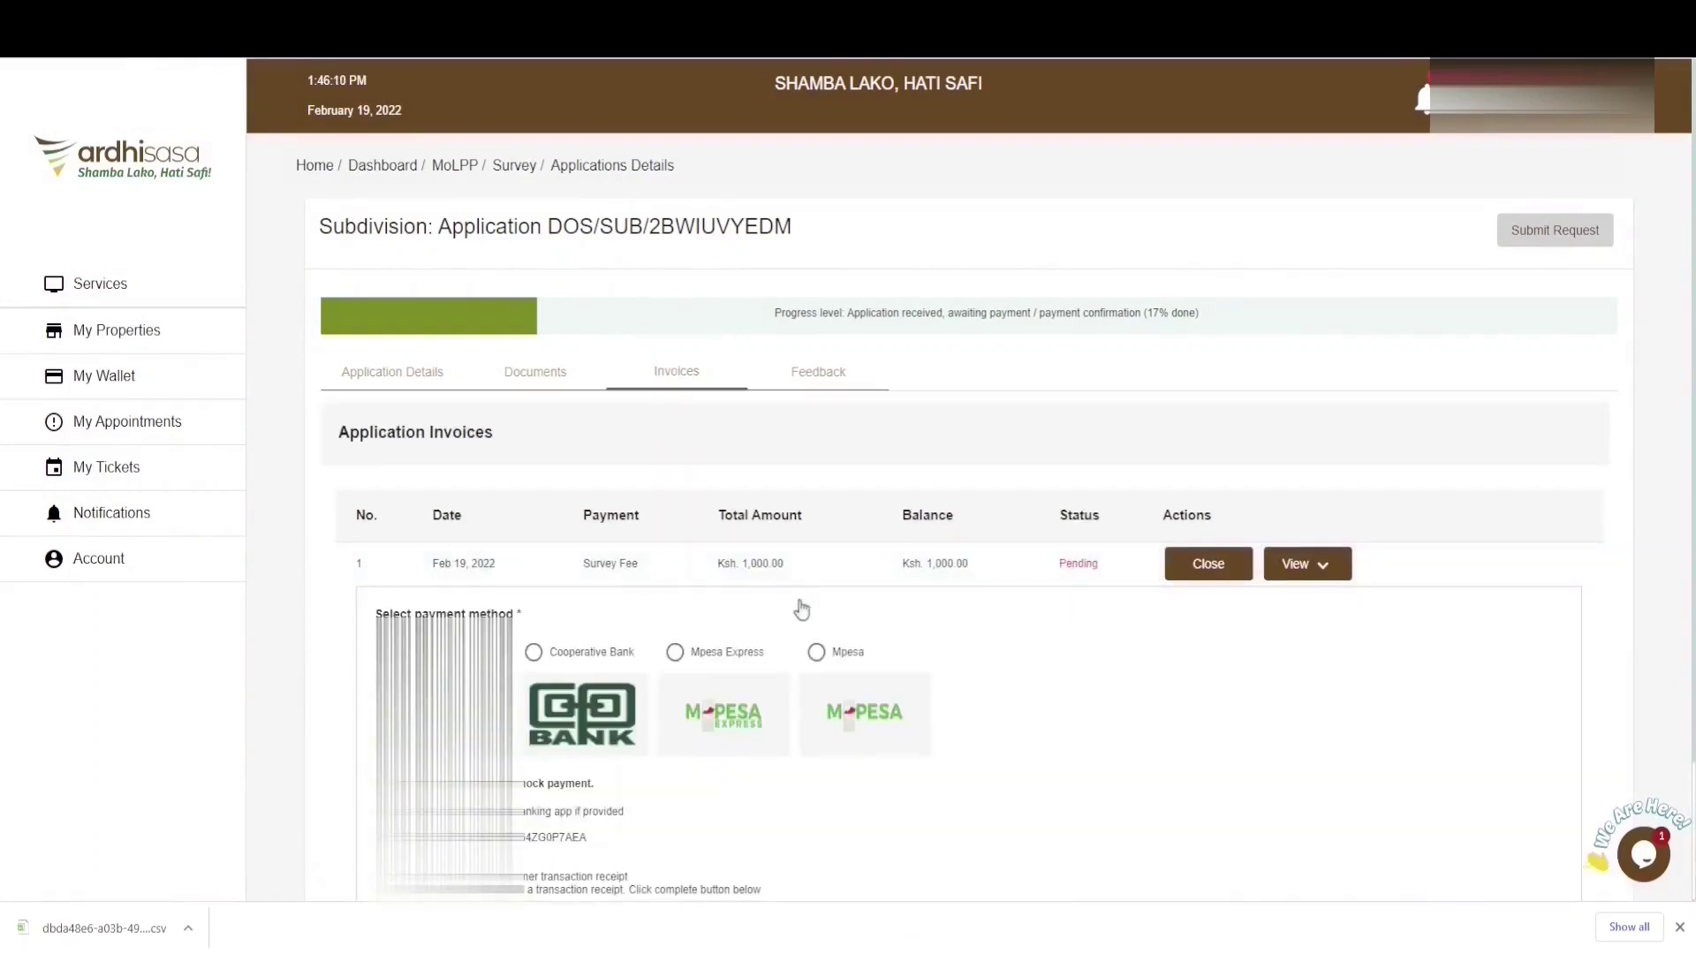
{"action": "scroll", "coordinate": [870, 575], "scroll_direction": "down", "scroll_amount": 2}
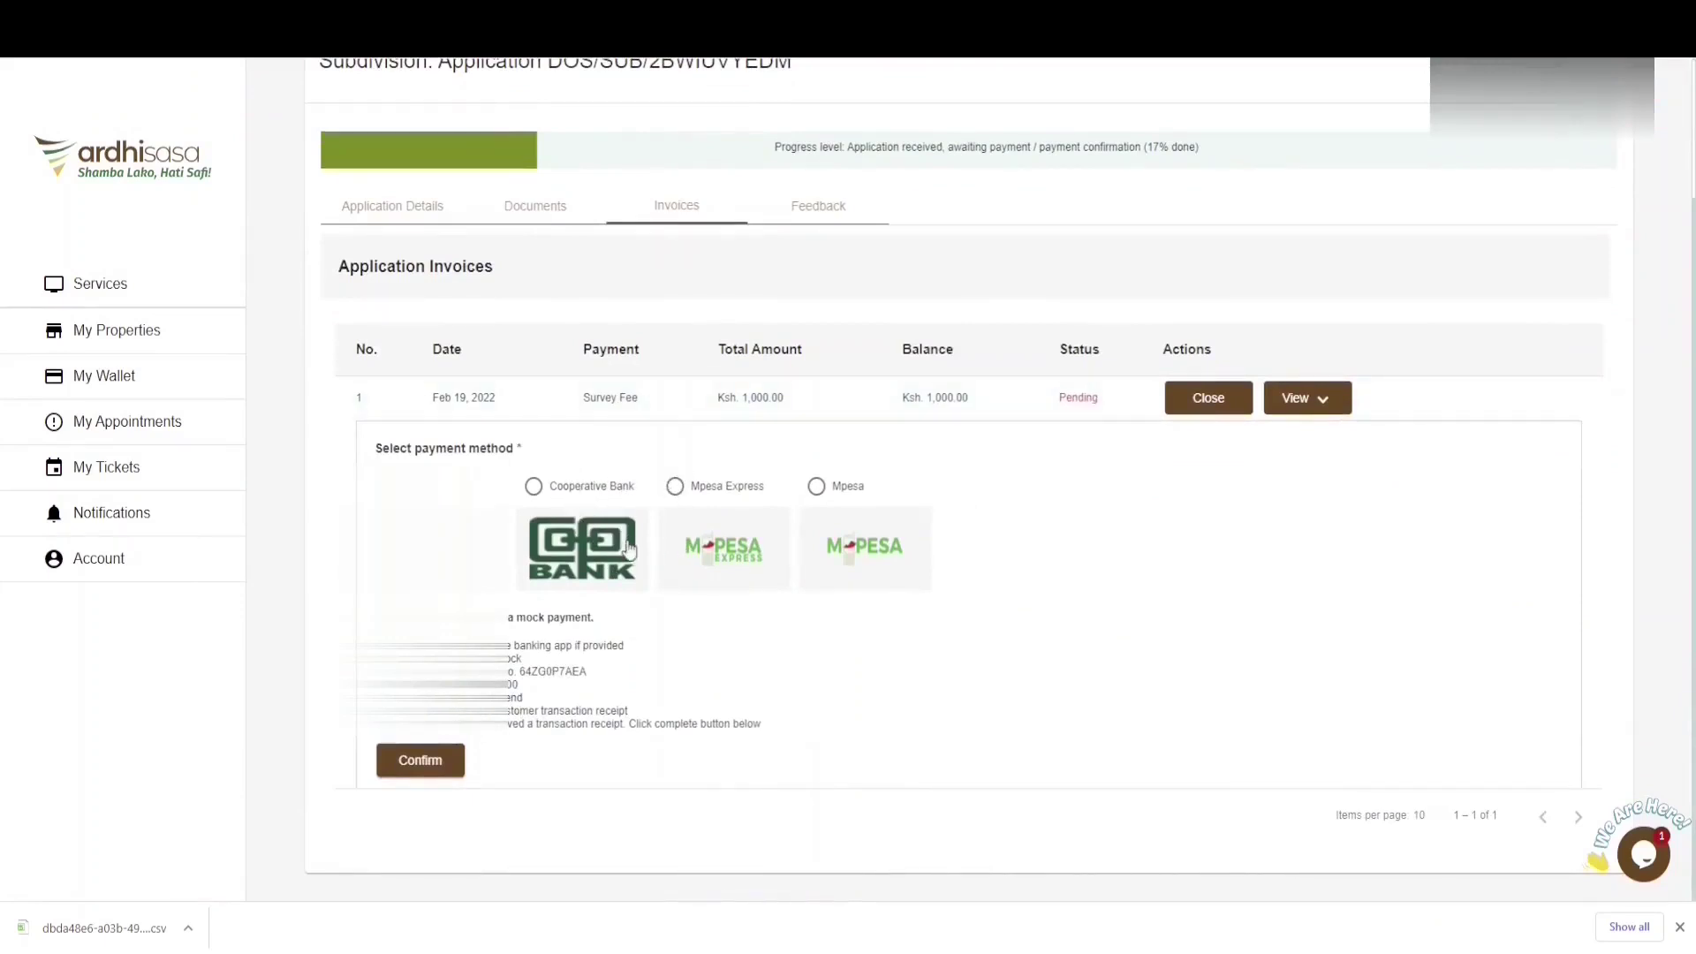
{"action": "left_click", "coordinate": [419, 760]}
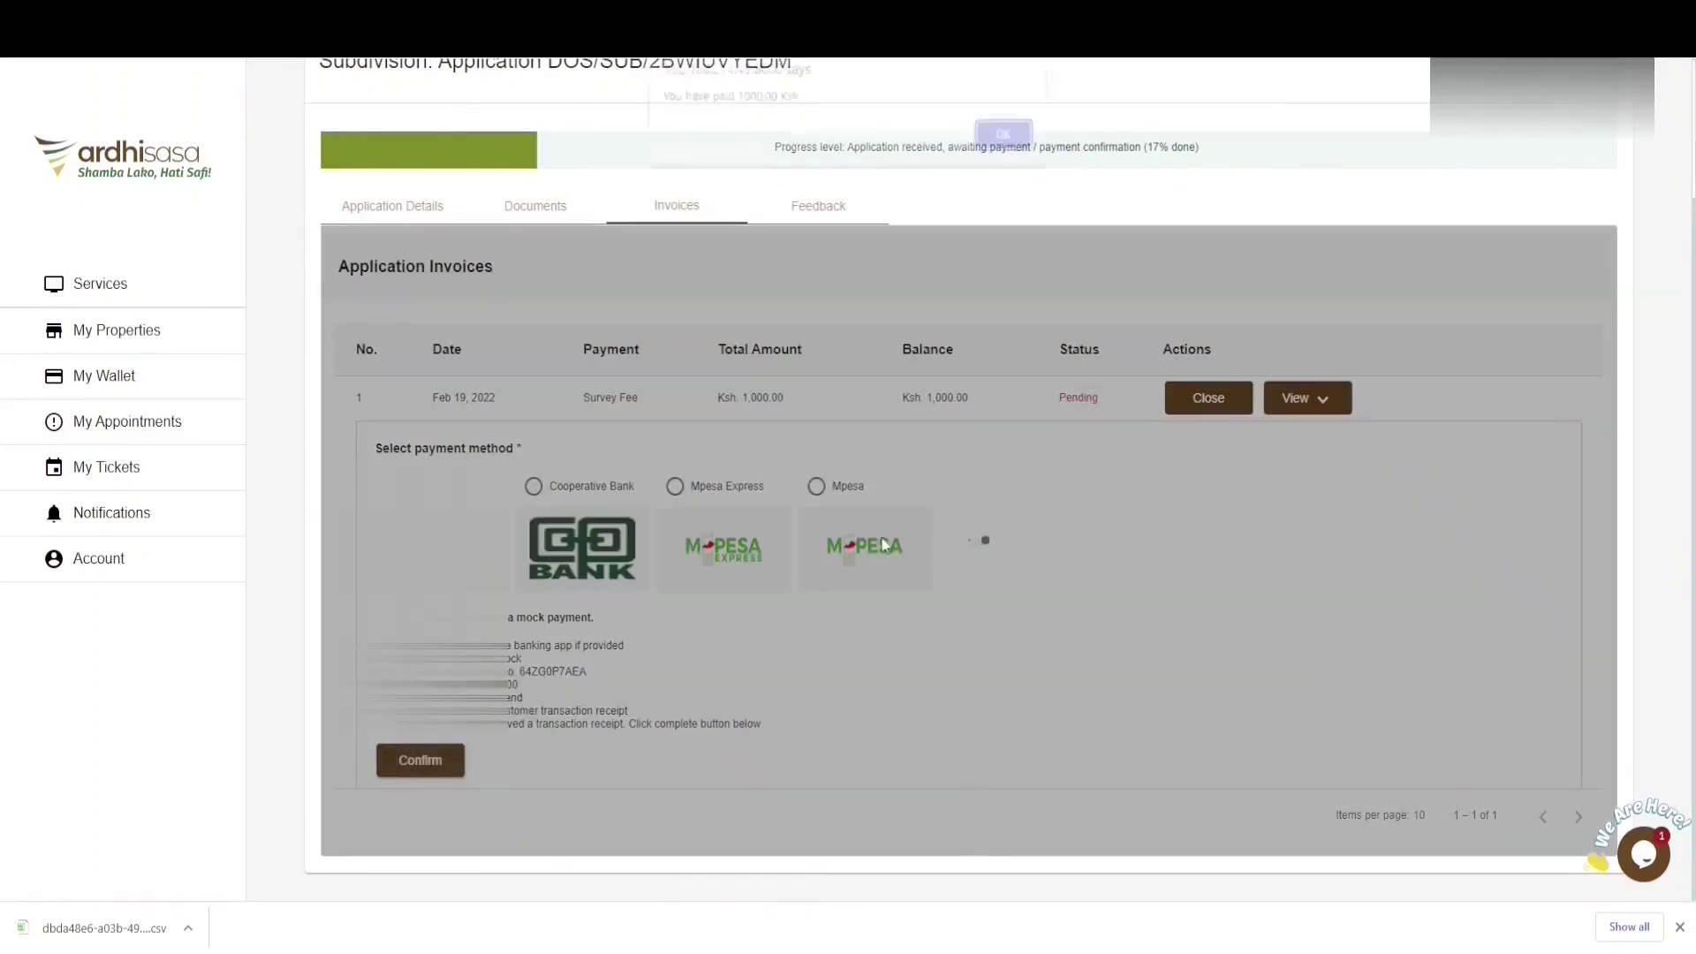
{"action": "left_click", "coordinate": [1002, 139]}
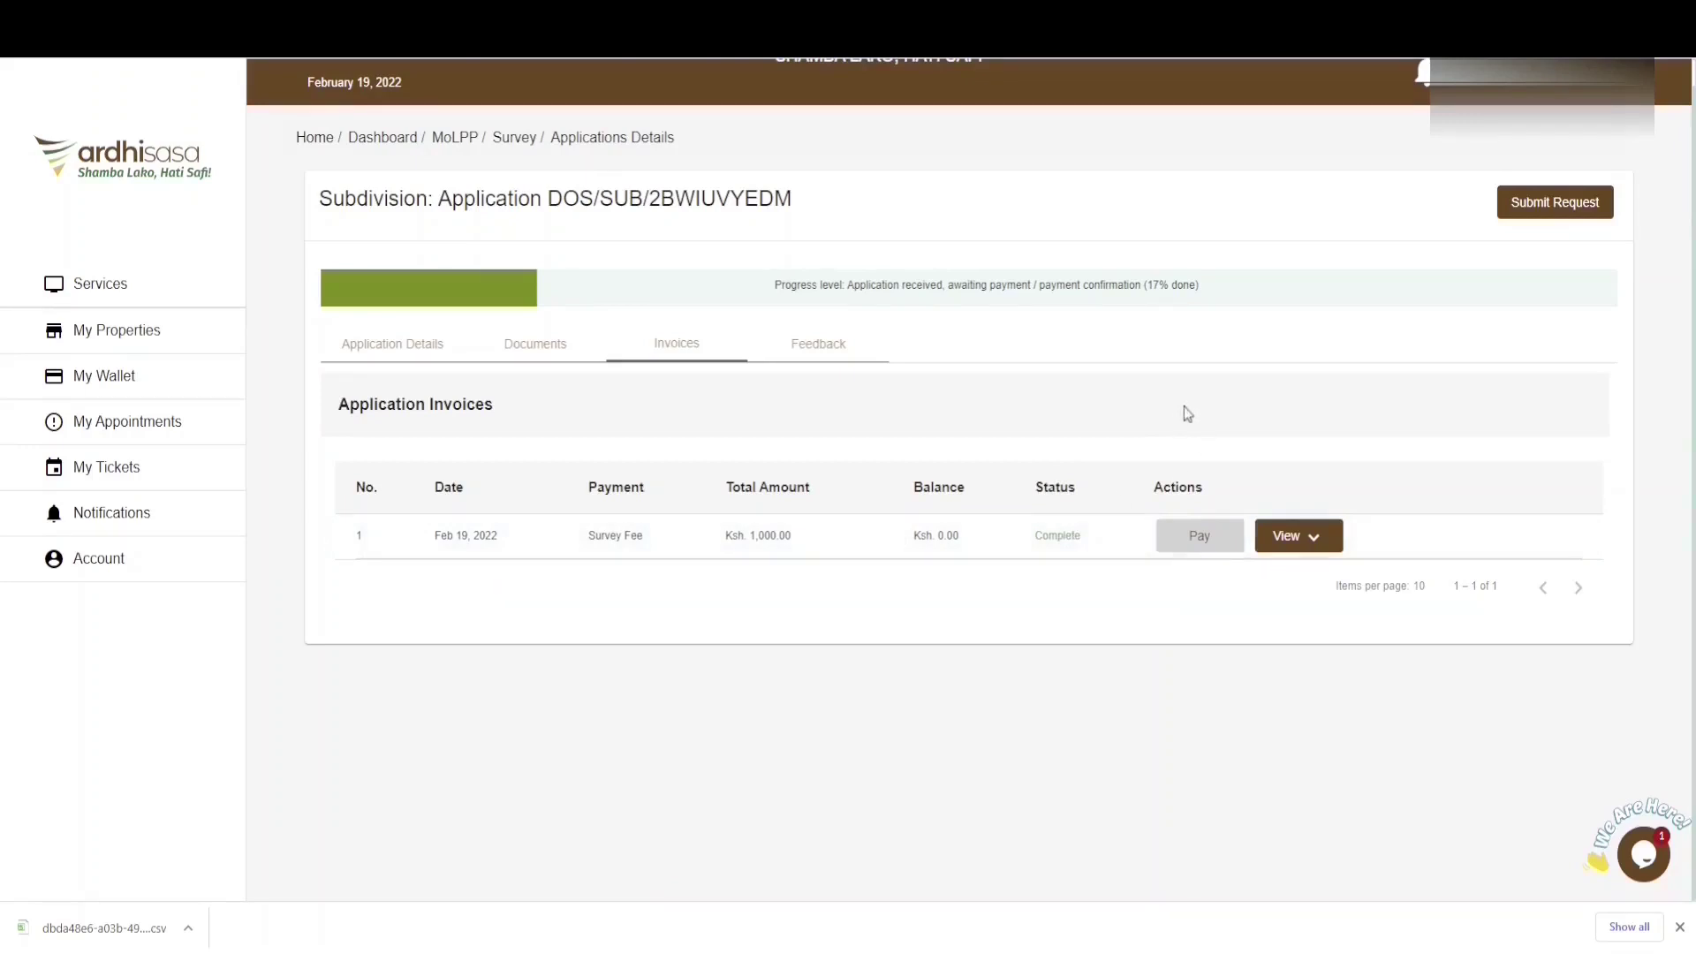
{"action": "left_click", "coordinate": [1318, 540]}
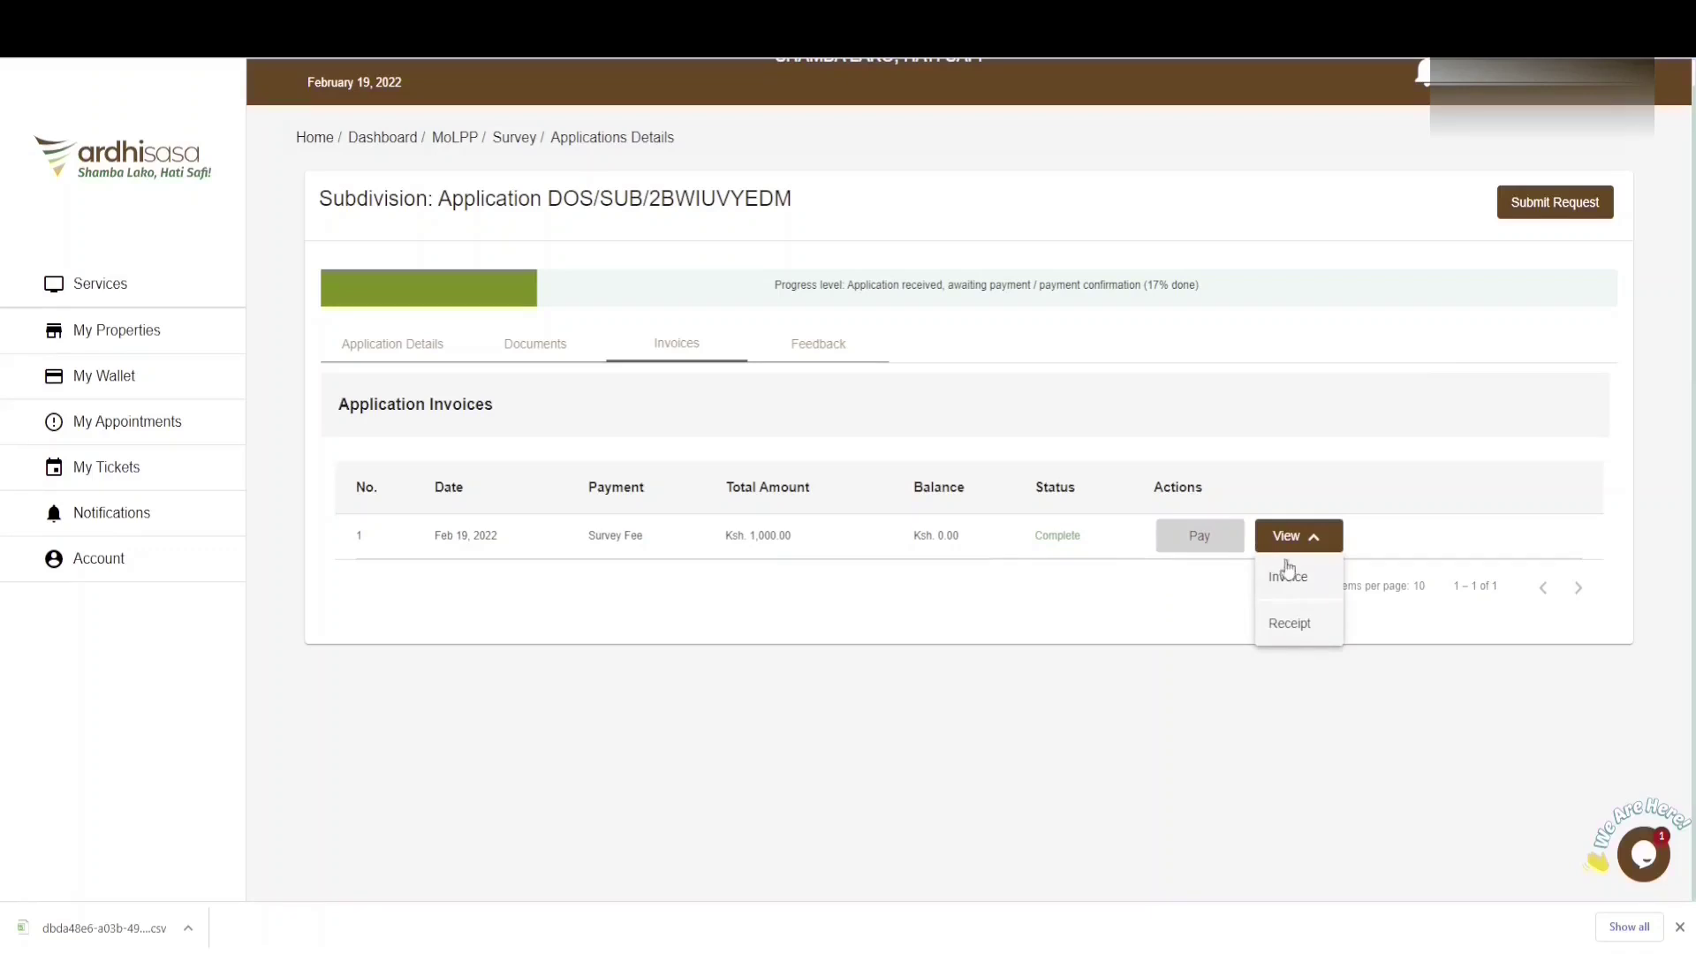
- Review the paid survey fee invoice, then open its payment receipt
{"action": "left_click", "coordinate": [1286, 575]}
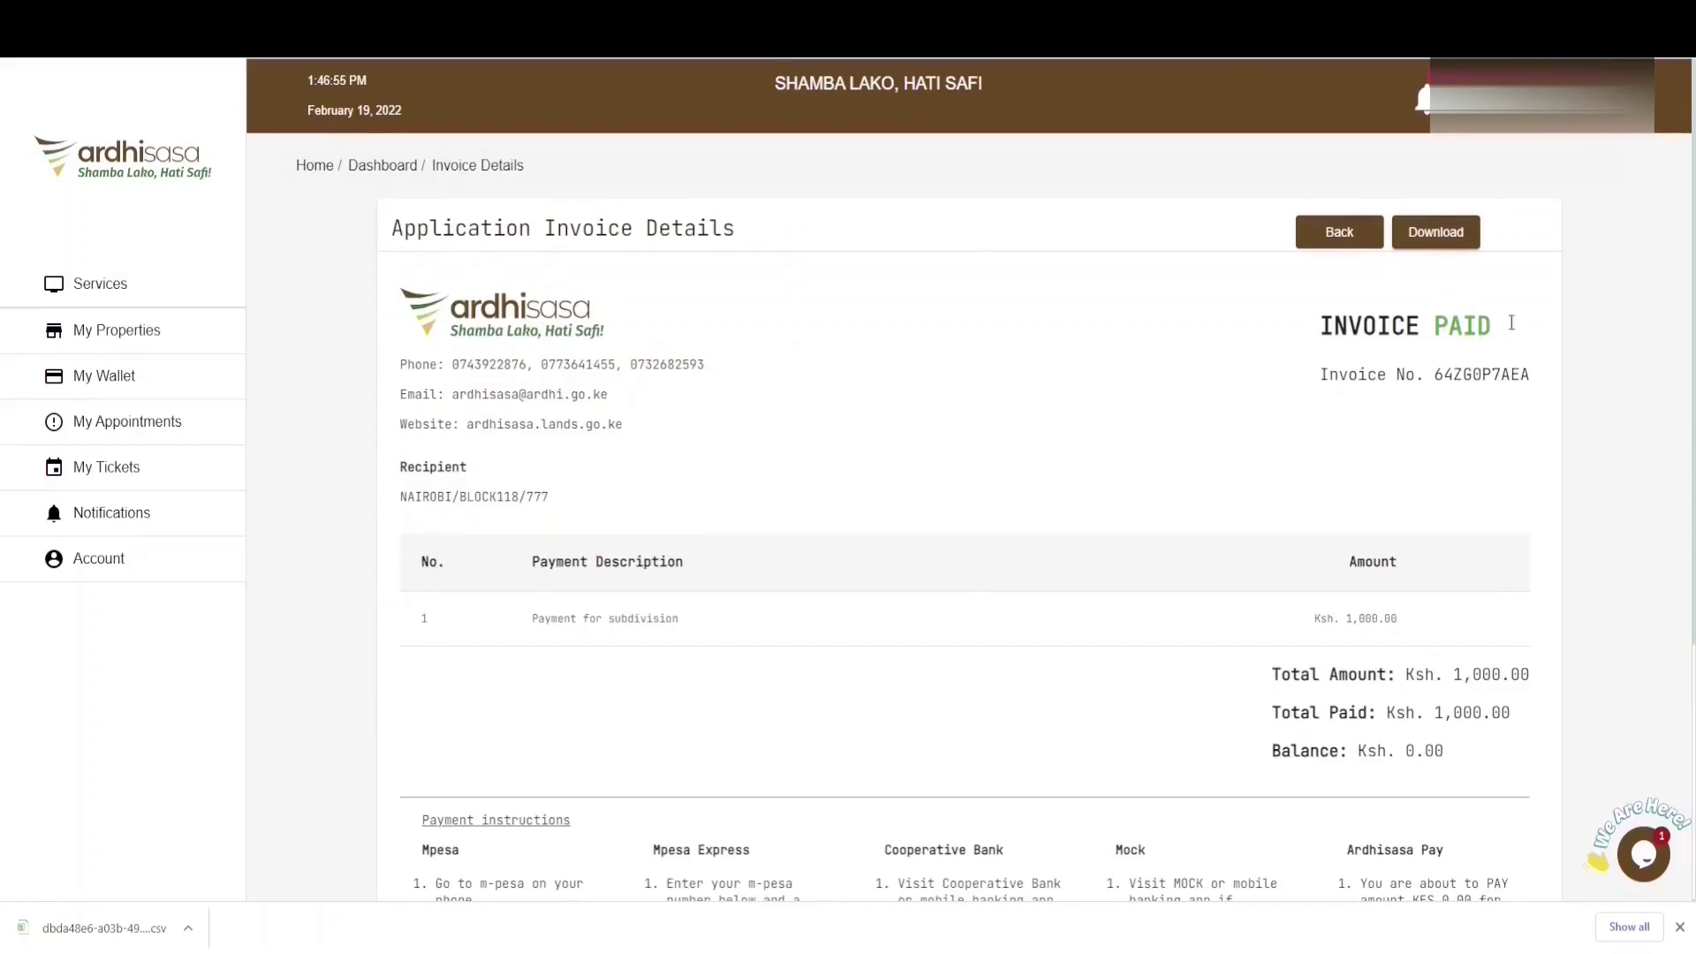
{"action": "left_click", "coordinate": [1338, 232]}
{"action": "left_click", "coordinate": [1298, 537]}
{"action": "left_click", "coordinate": [1303, 616]}
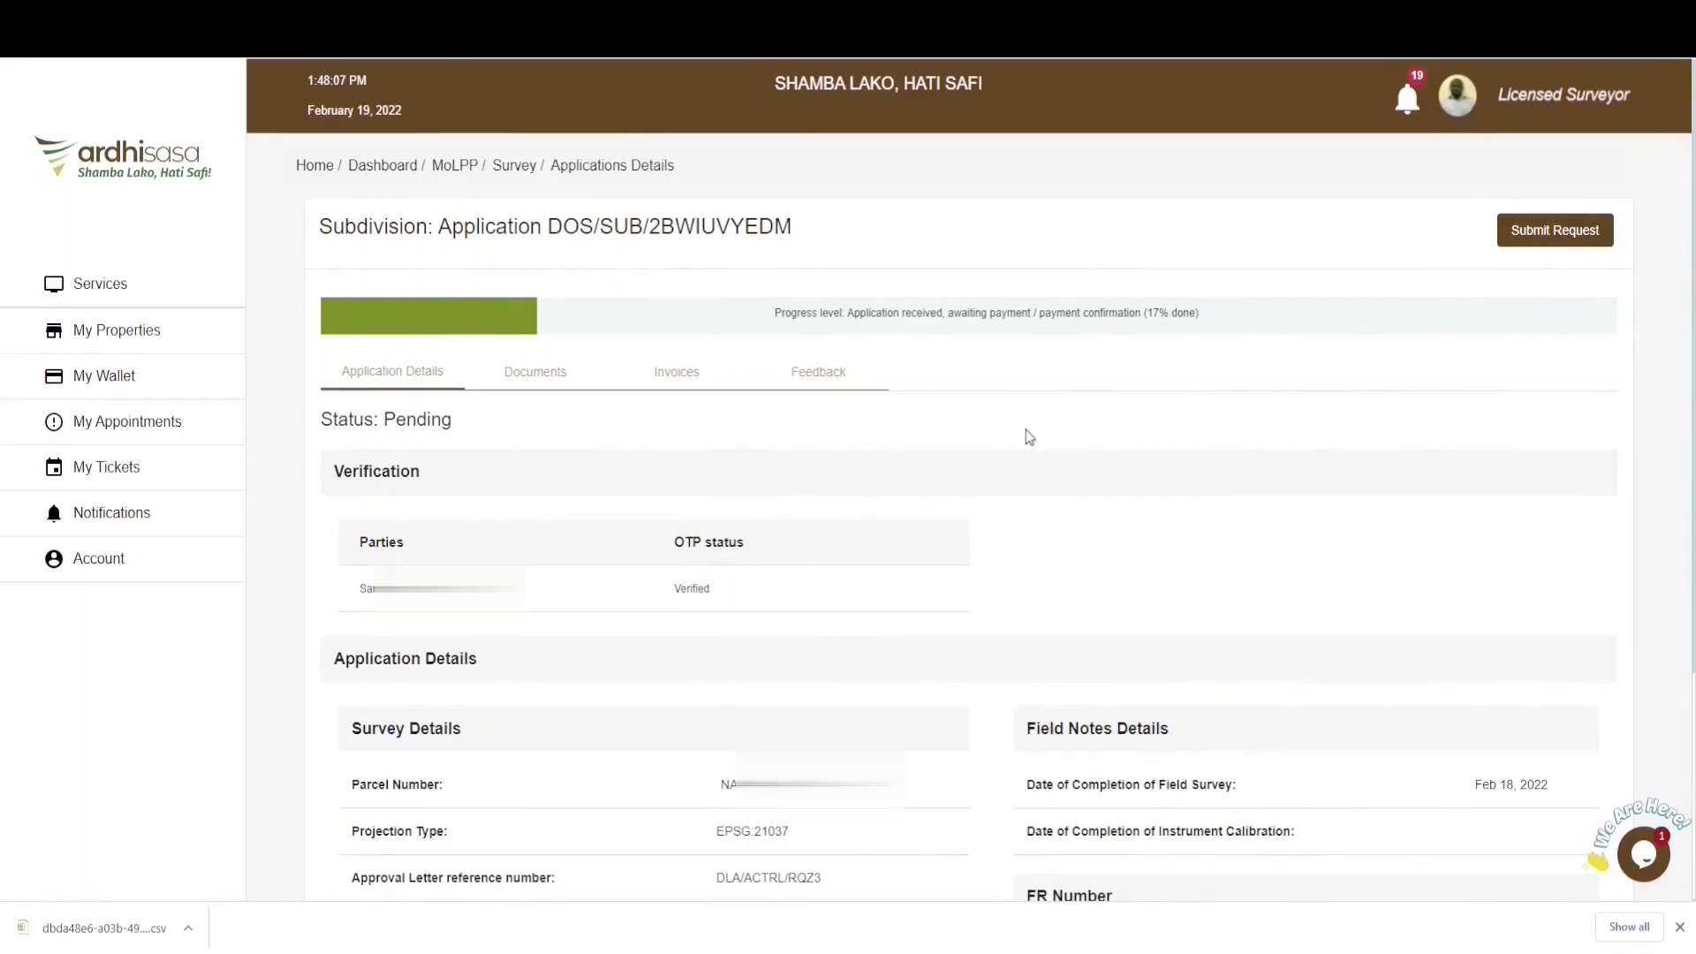
{"action": "left_click", "coordinate": [681, 375]}
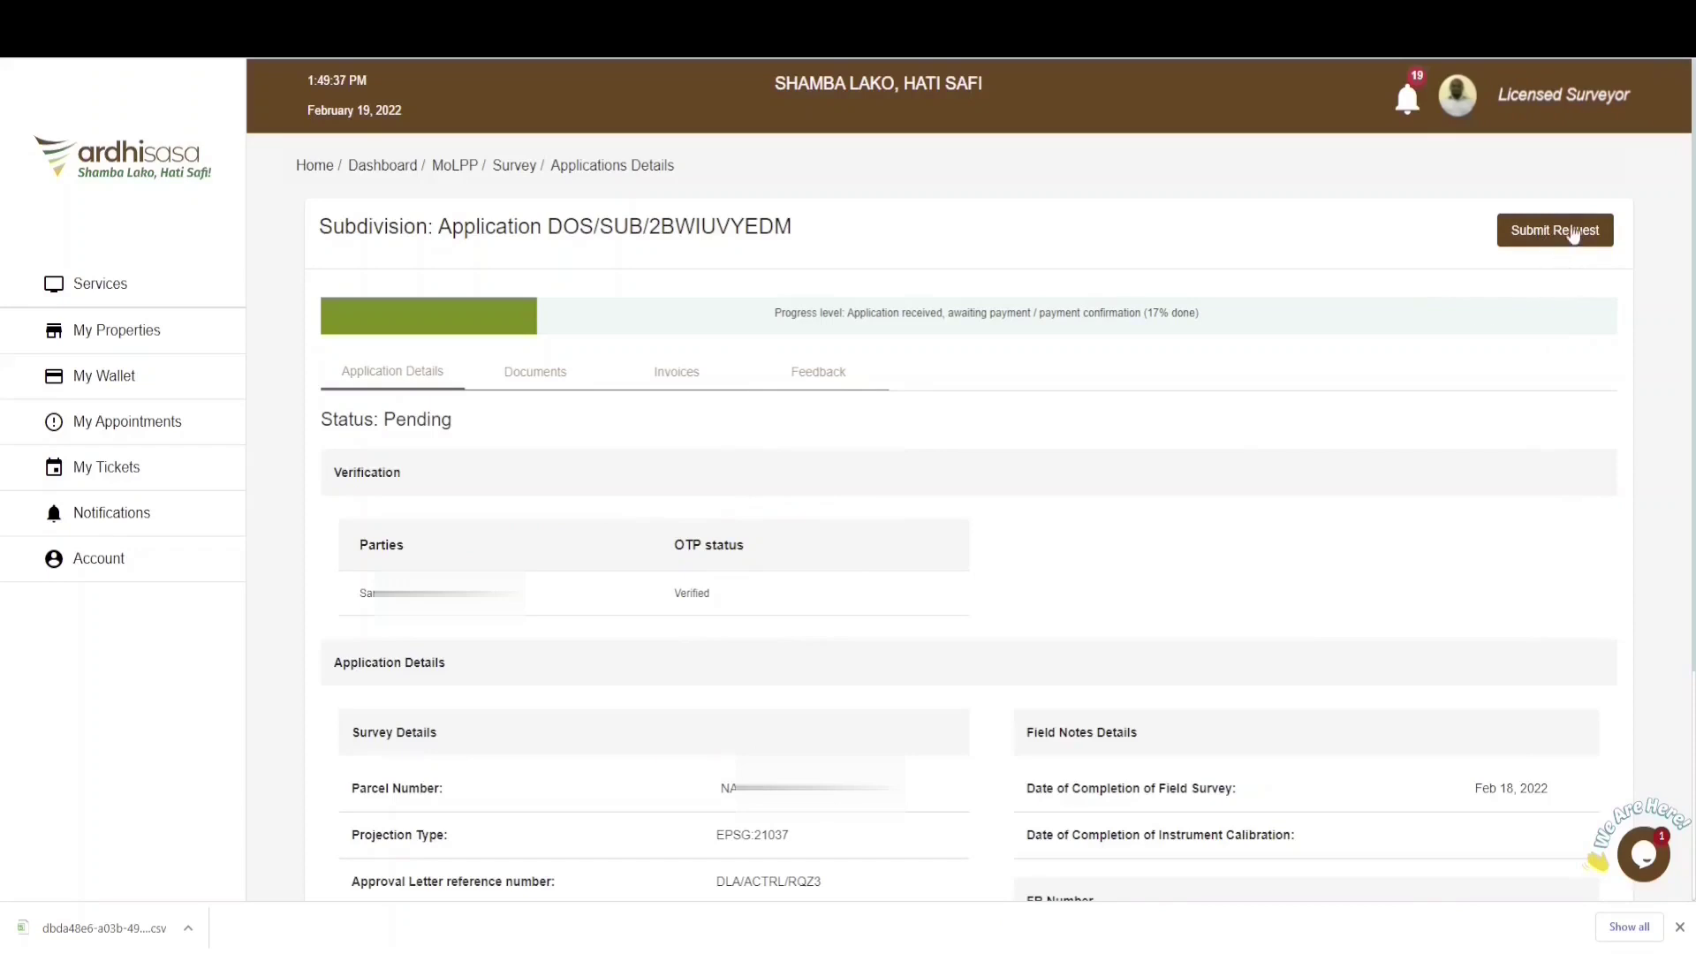
{"action": "left_click", "coordinate": [1573, 231]}
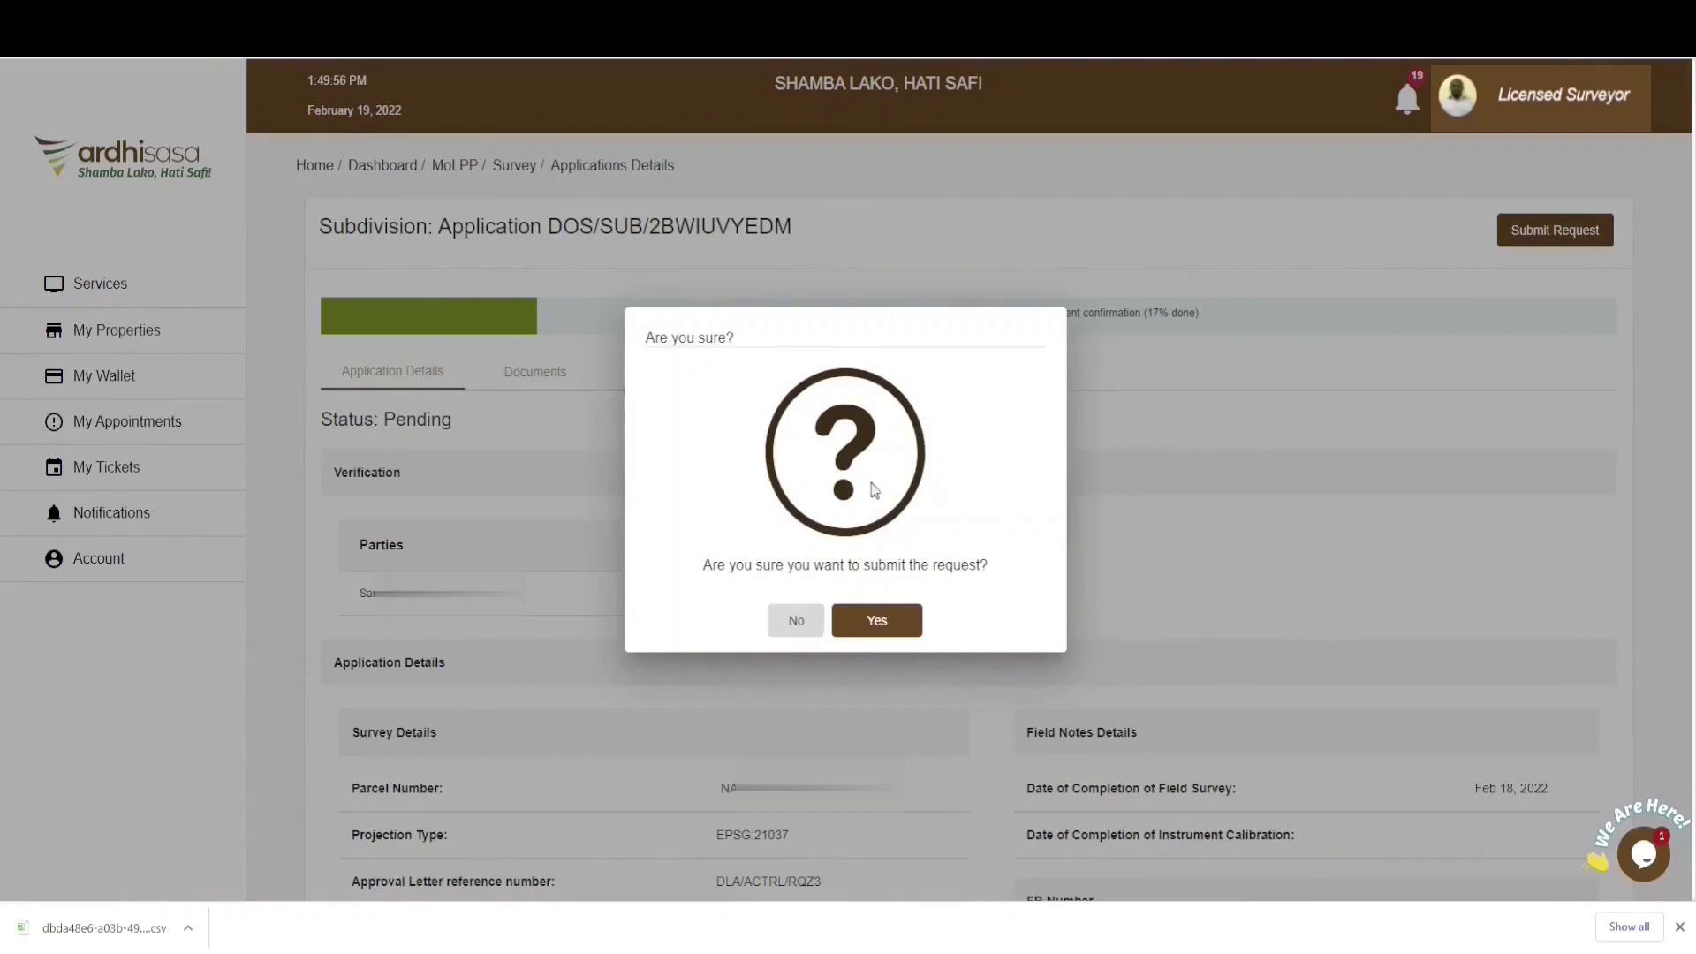
{"action": "left_click", "coordinate": [881, 619]}
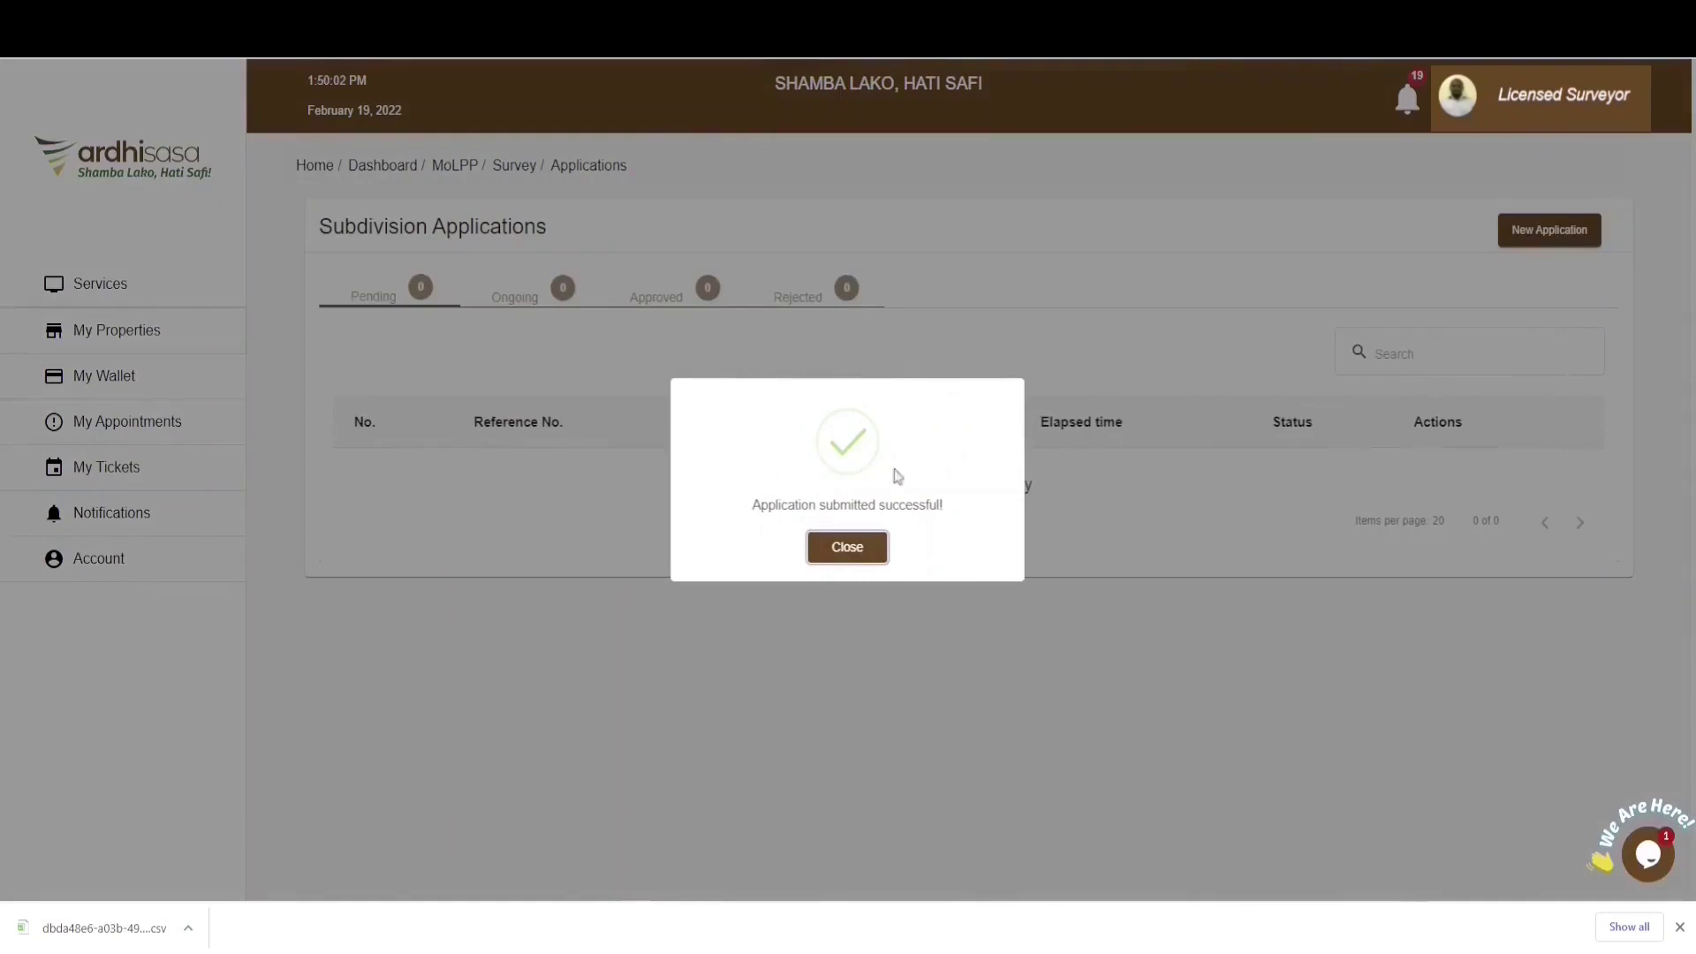
{"action": "left_click", "coordinate": [847, 547]}
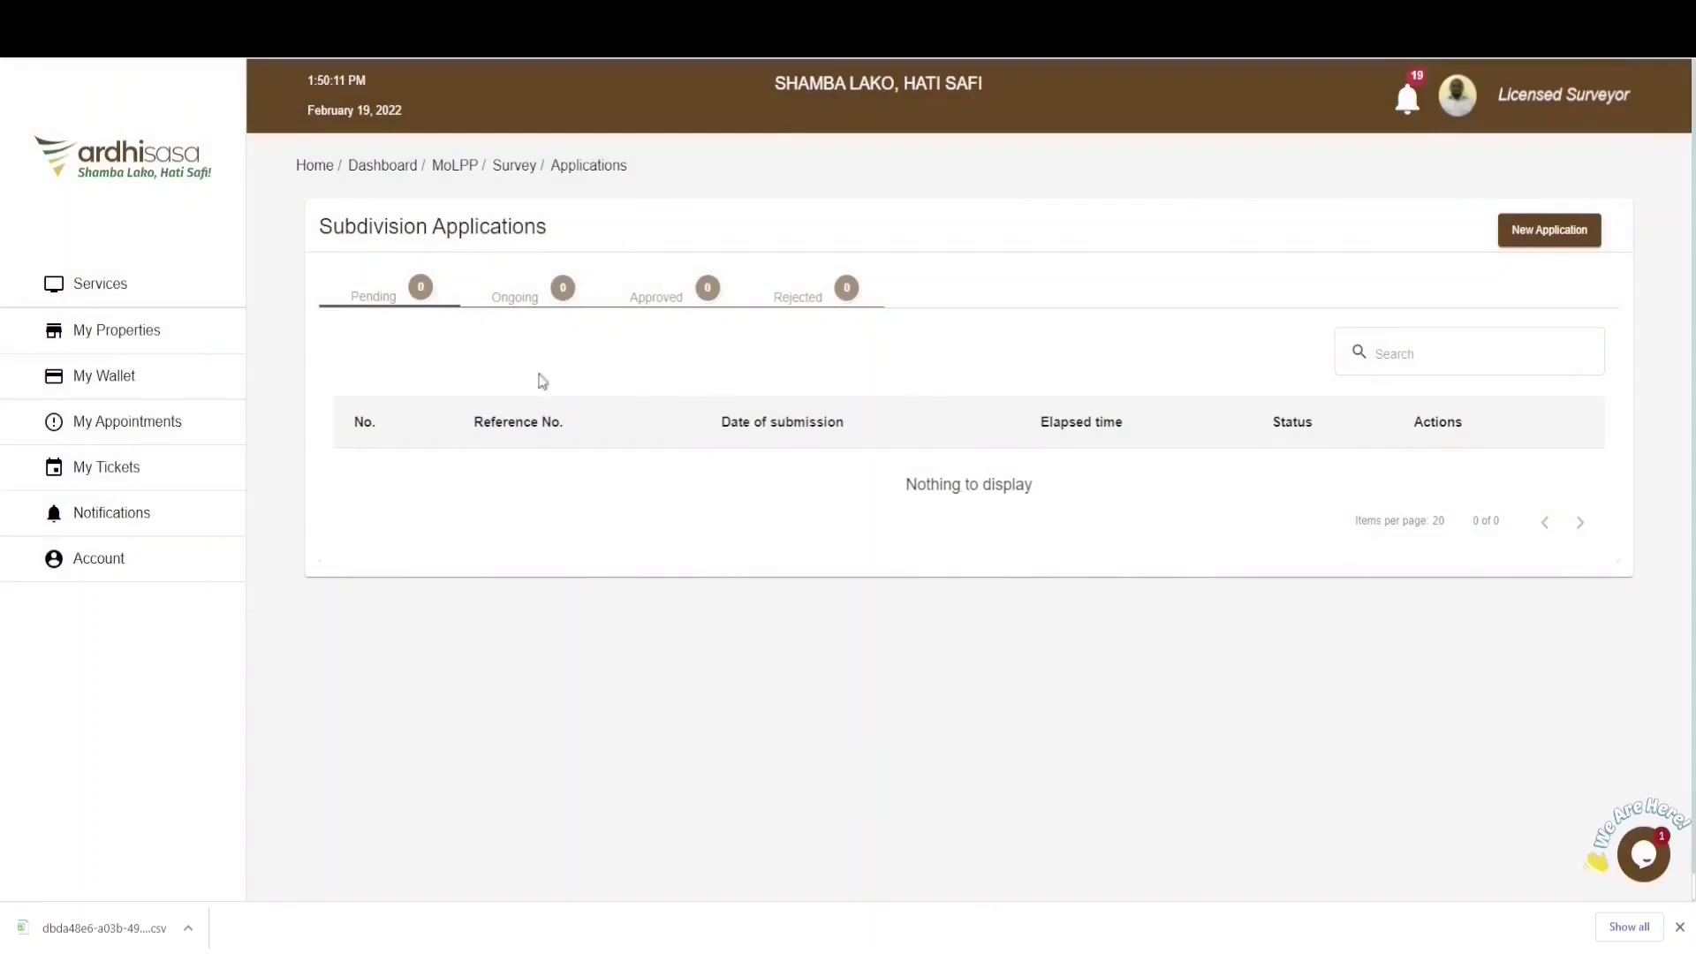
- Find the submitted application under Ongoing and open it, showing 25% progress
{"action": "left_click", "coordinate": [553, 306]}
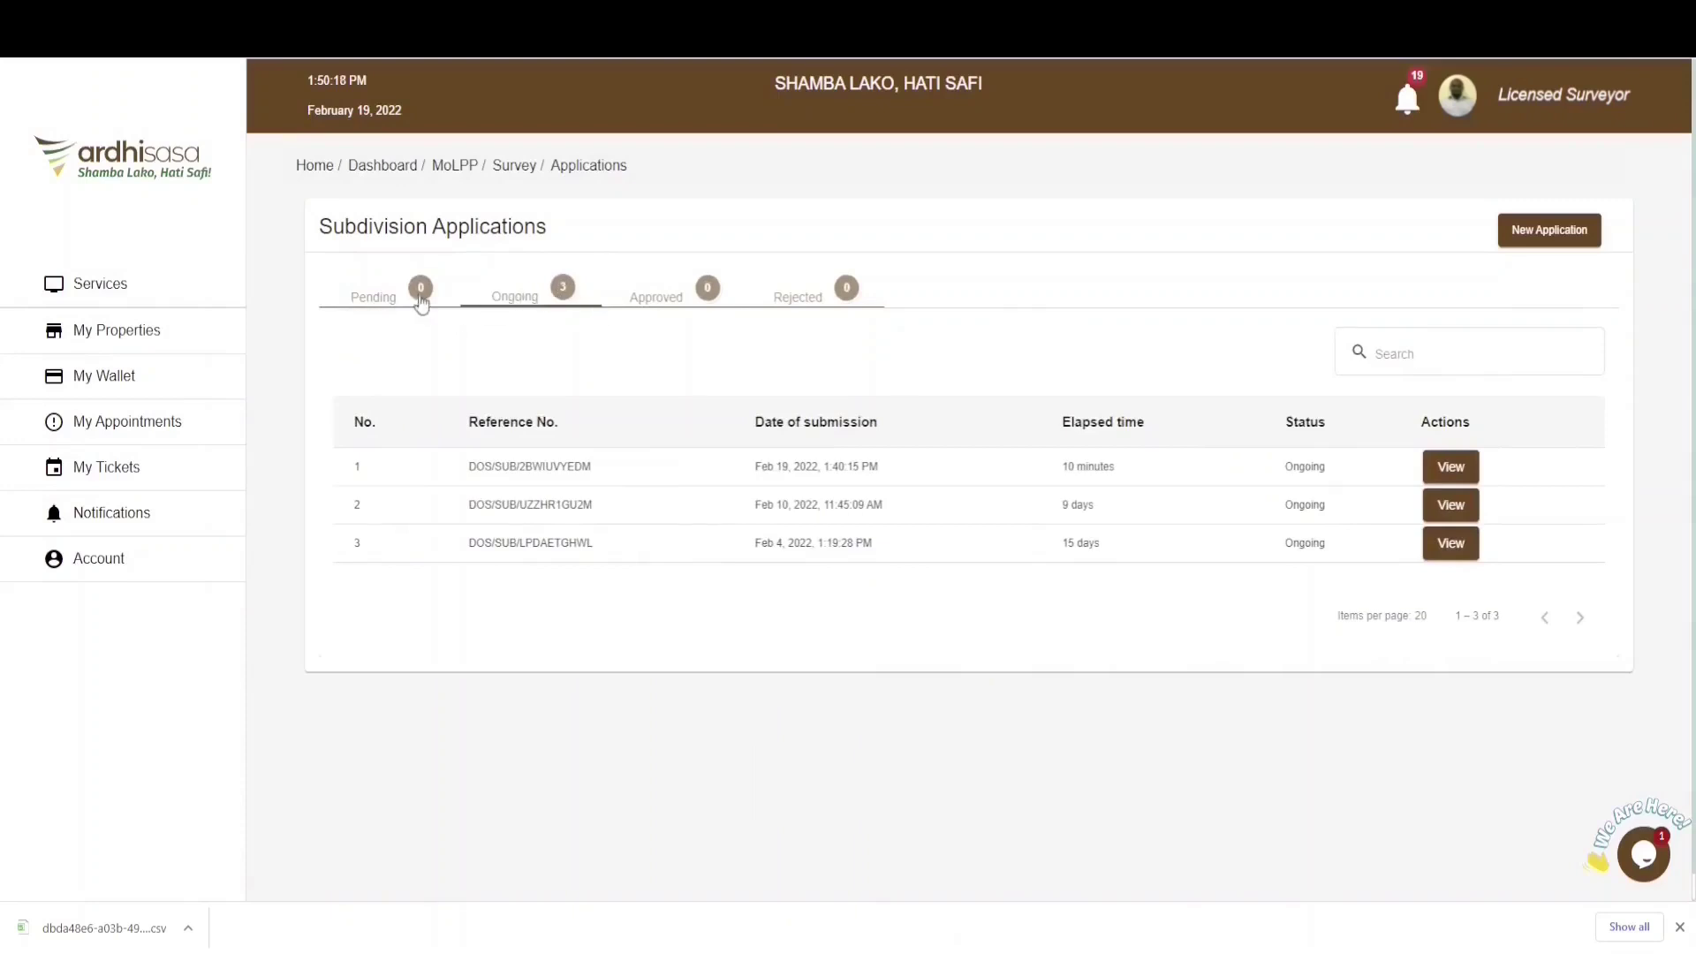
{"action": "left_click", "coordinate": [375, 298]}
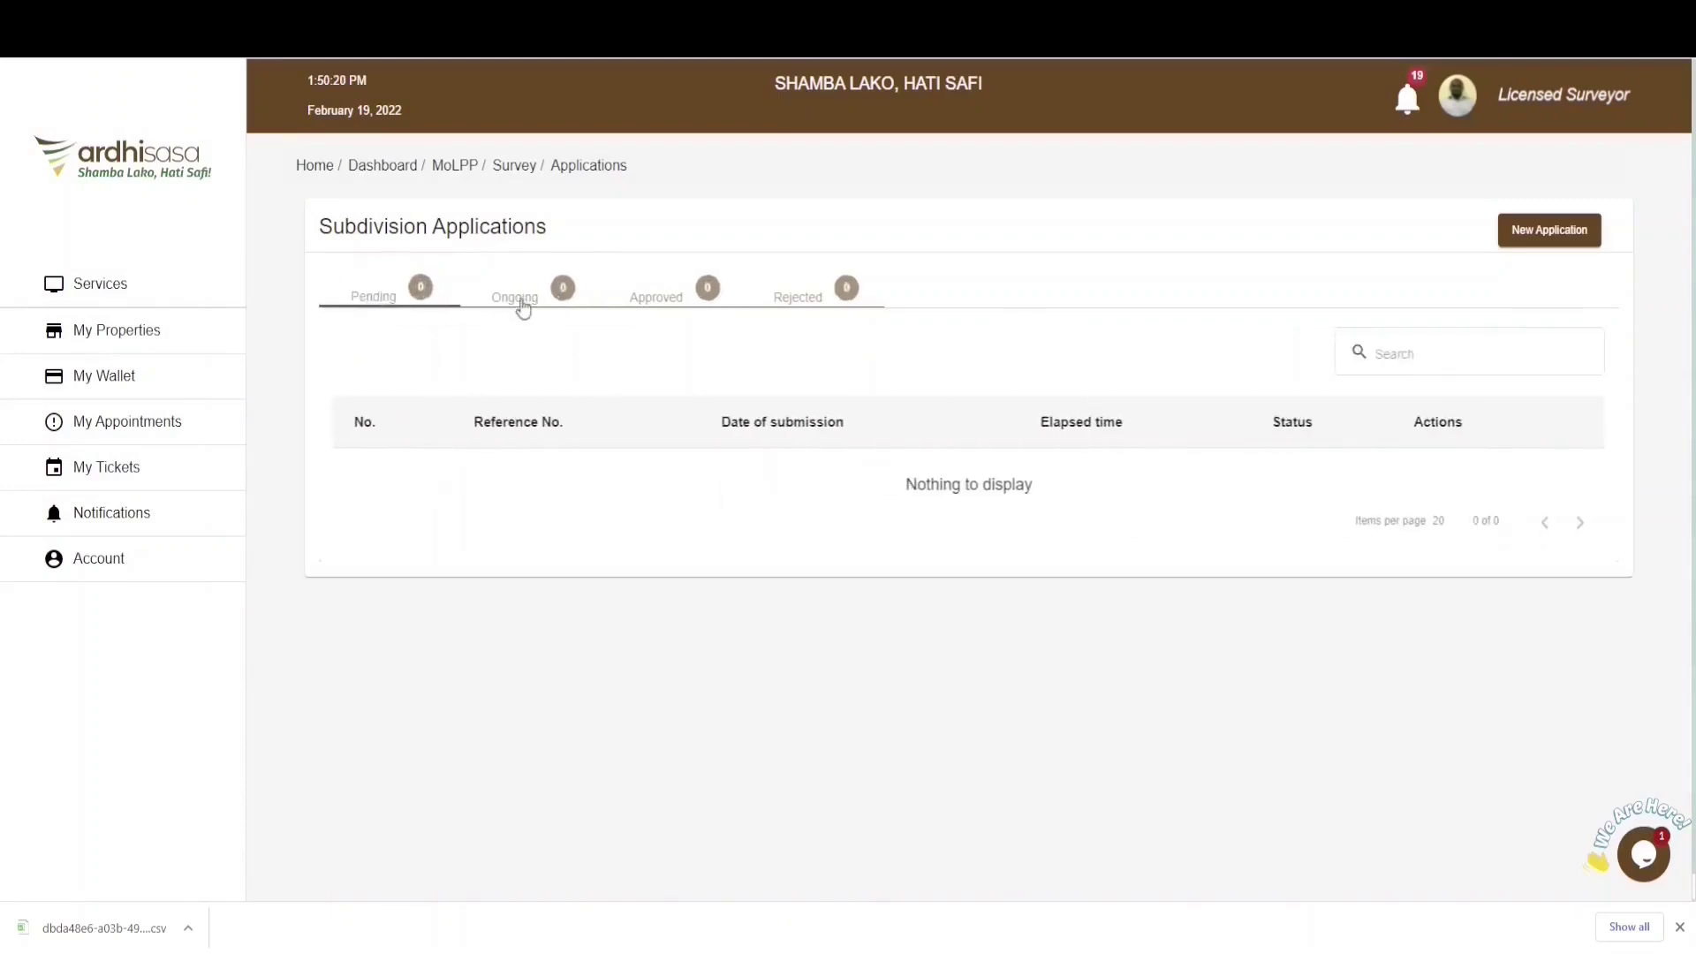
{"action": "left_click", "coordinate": [521, 305]}
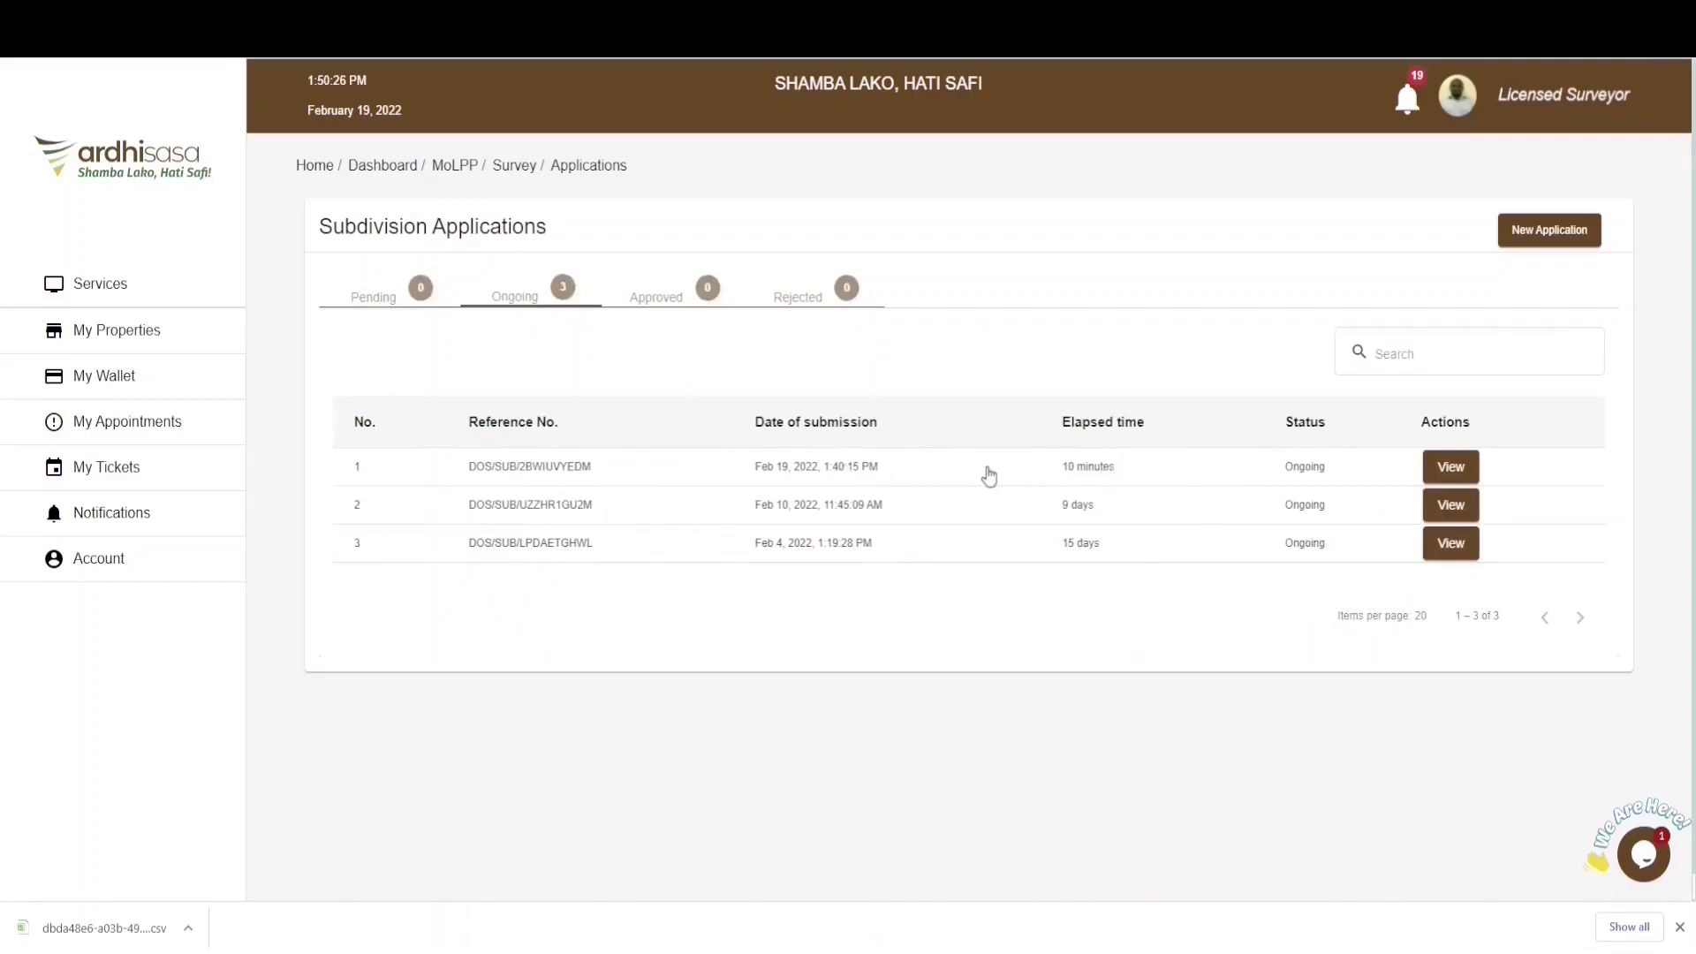
{"action": "left_click", "coordinate": [1450, 467]}
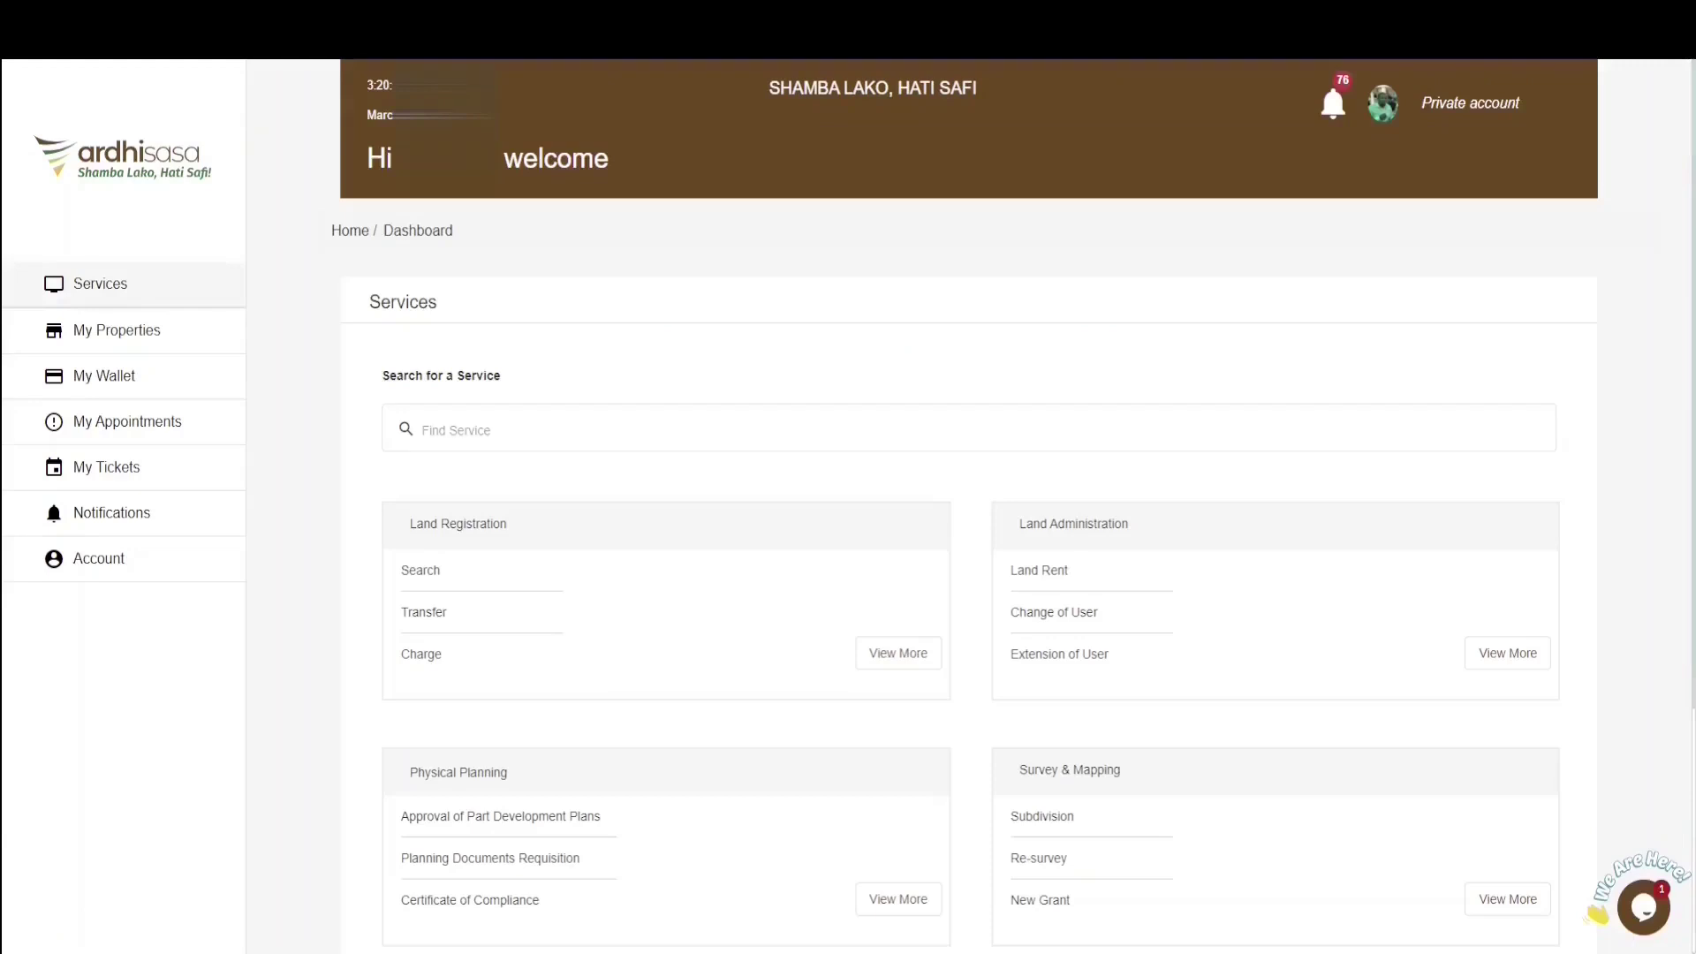
- Apply for Sale of Plans with PDF results, then view download formats for plan 221/92
{"action": "scroll", "coordinate": [1181, 697], "scroll_direction": "down", "scroll_amount": 2}
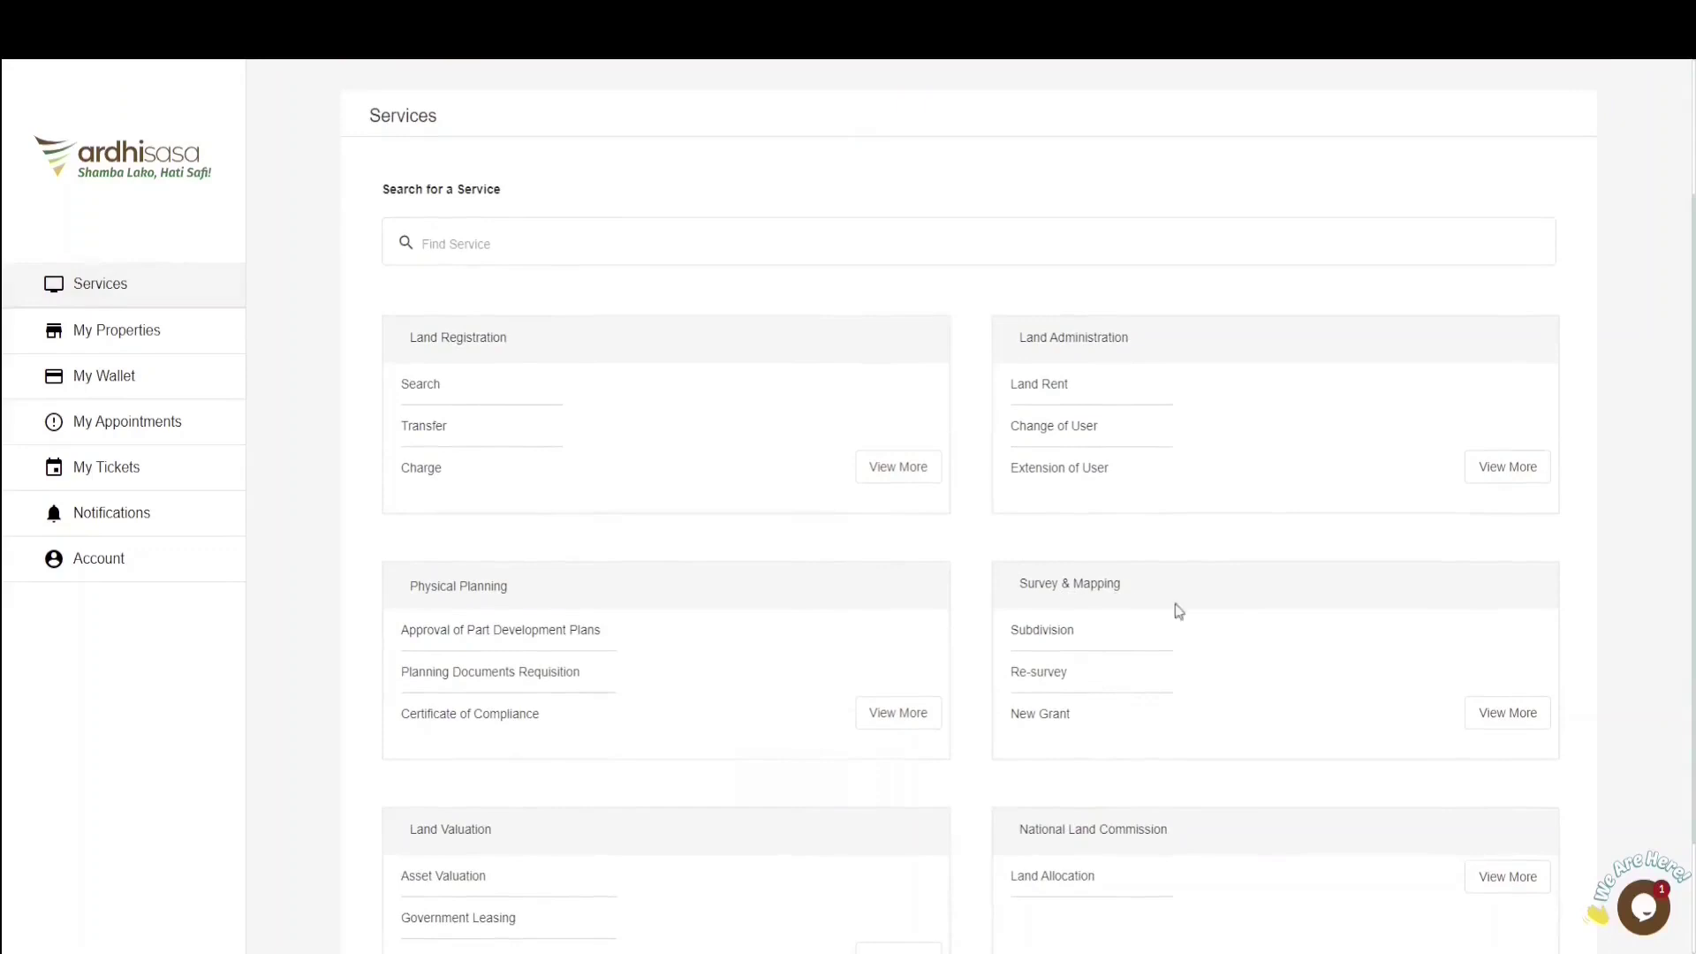
{"action": "left_click", "coordinate": [1503, 713]}
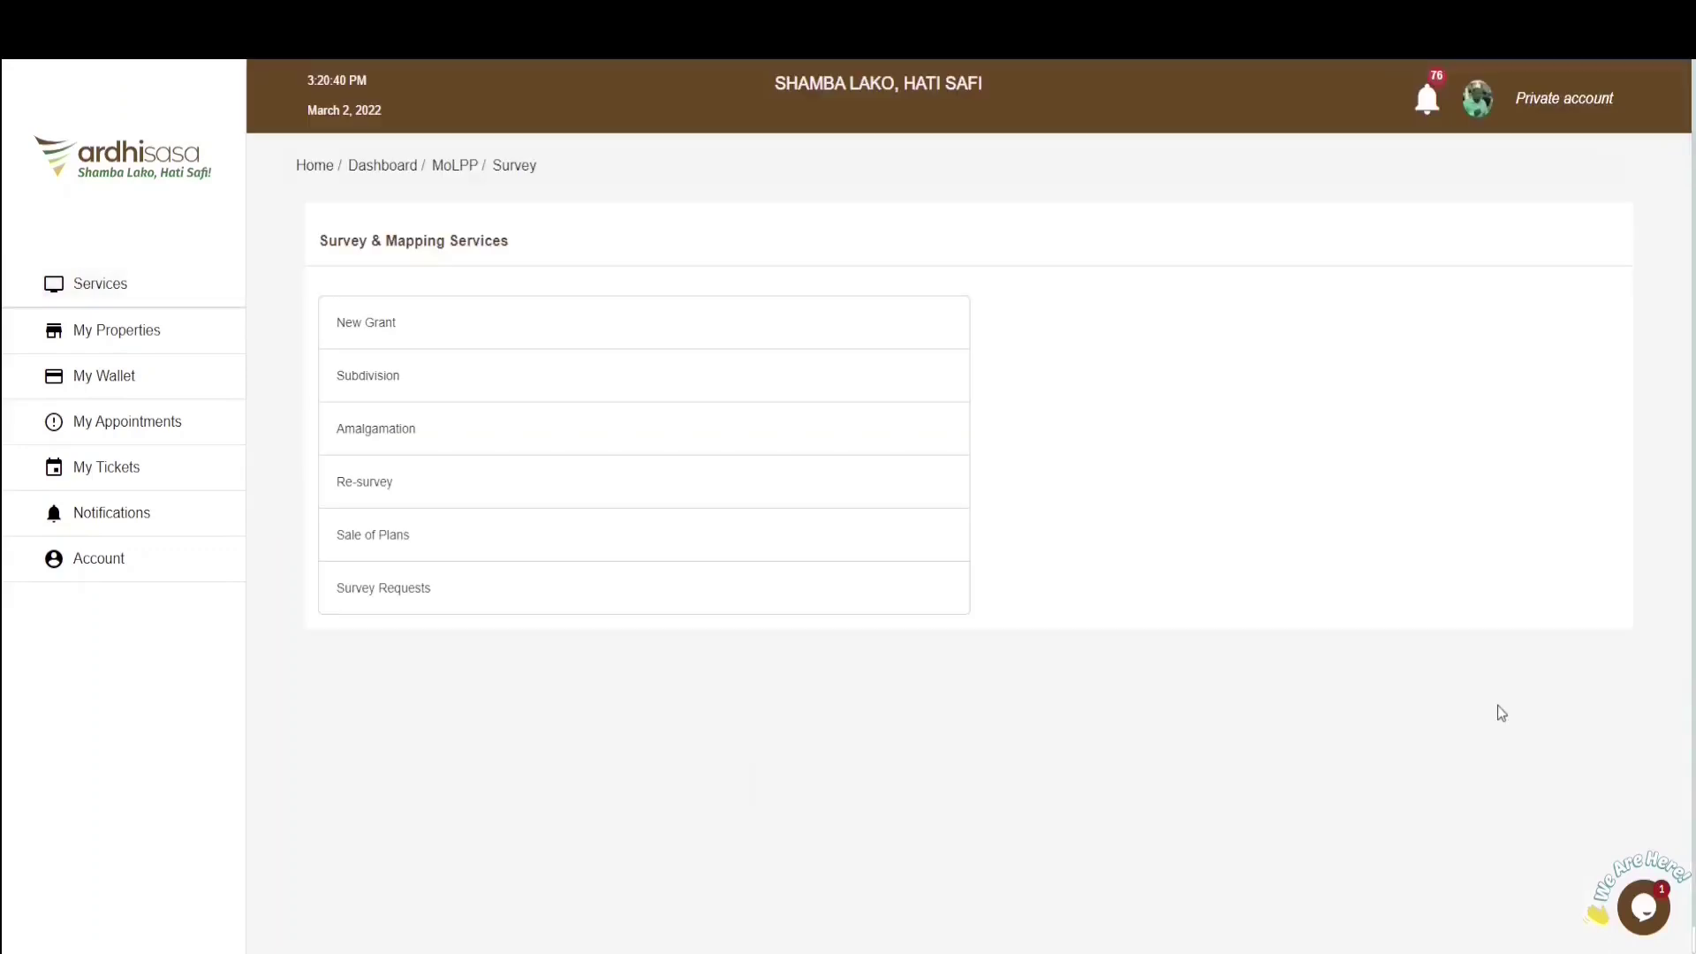
{"action": "left_click", "coordinate": [390, 539]}
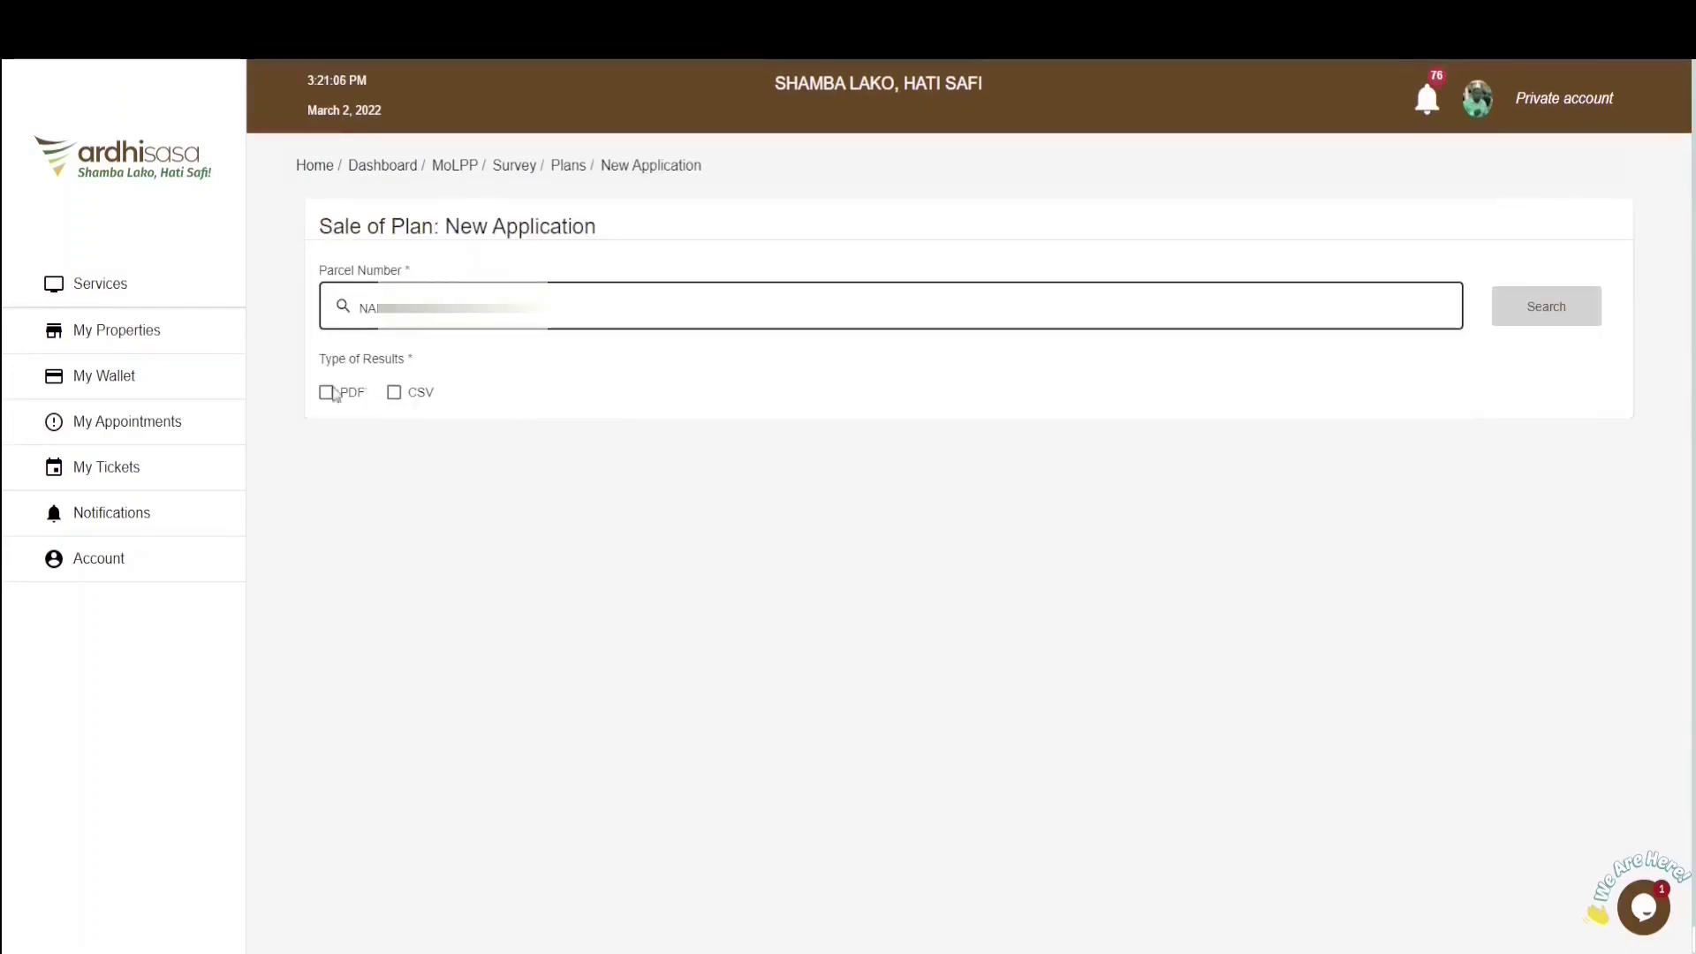
{"action": "left_click", "coordinate": [329, 393]}
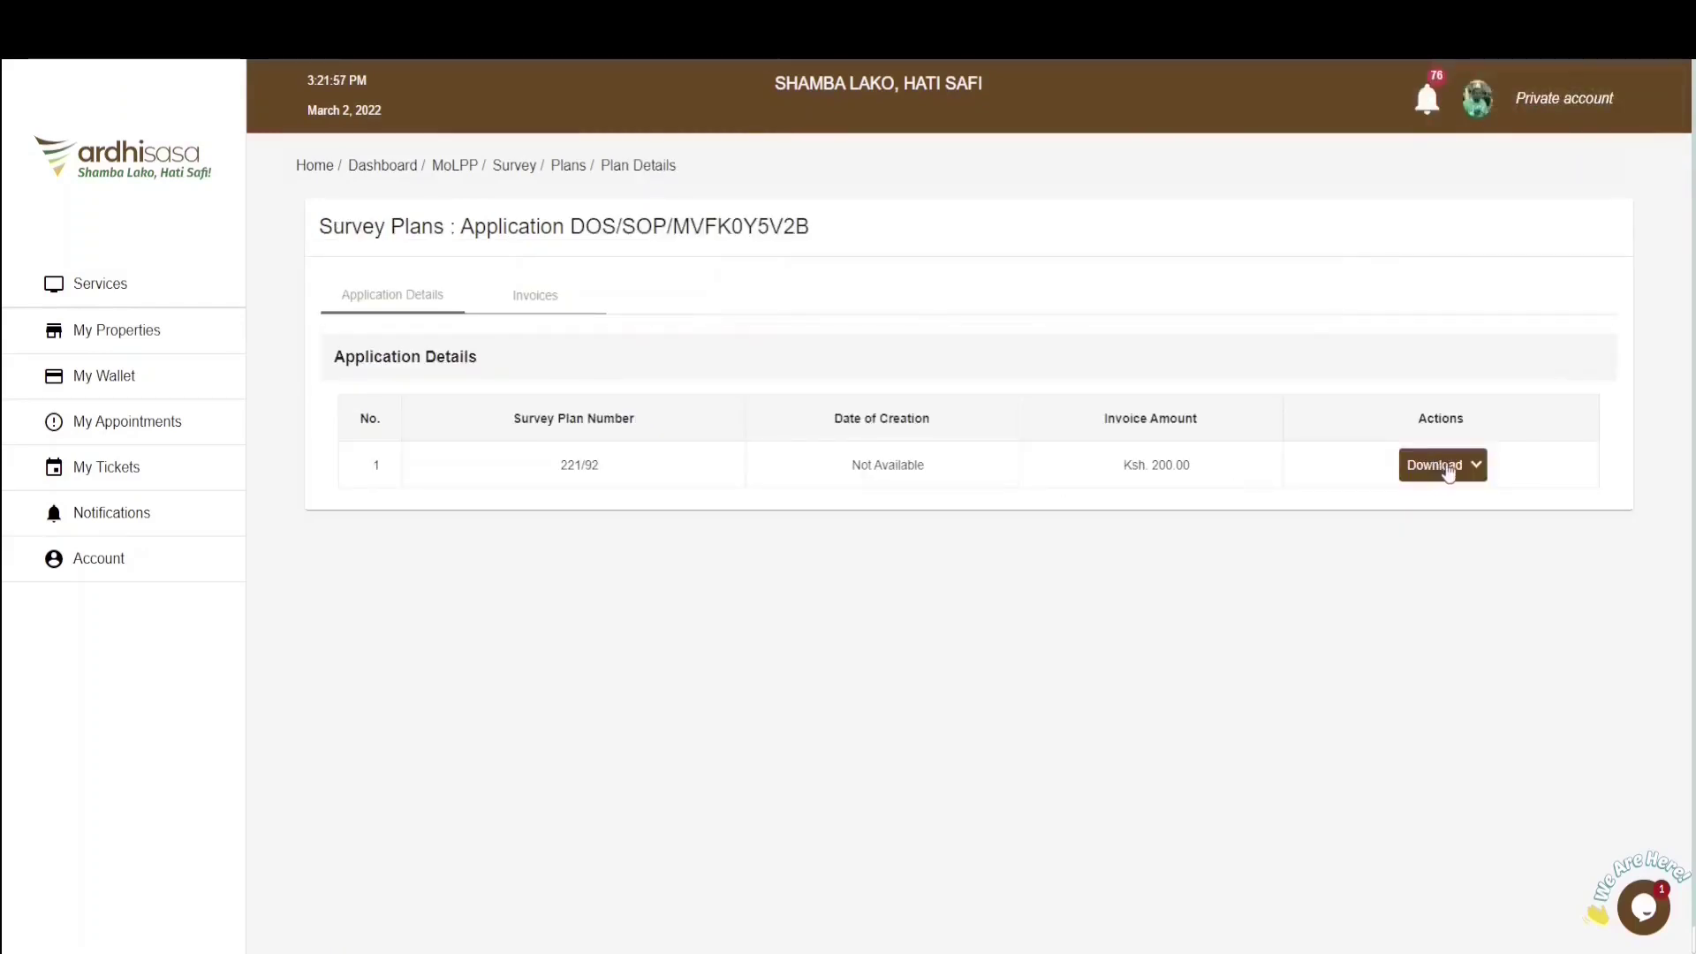
{"action": "left_click", "coordinate": [1449, 468]}
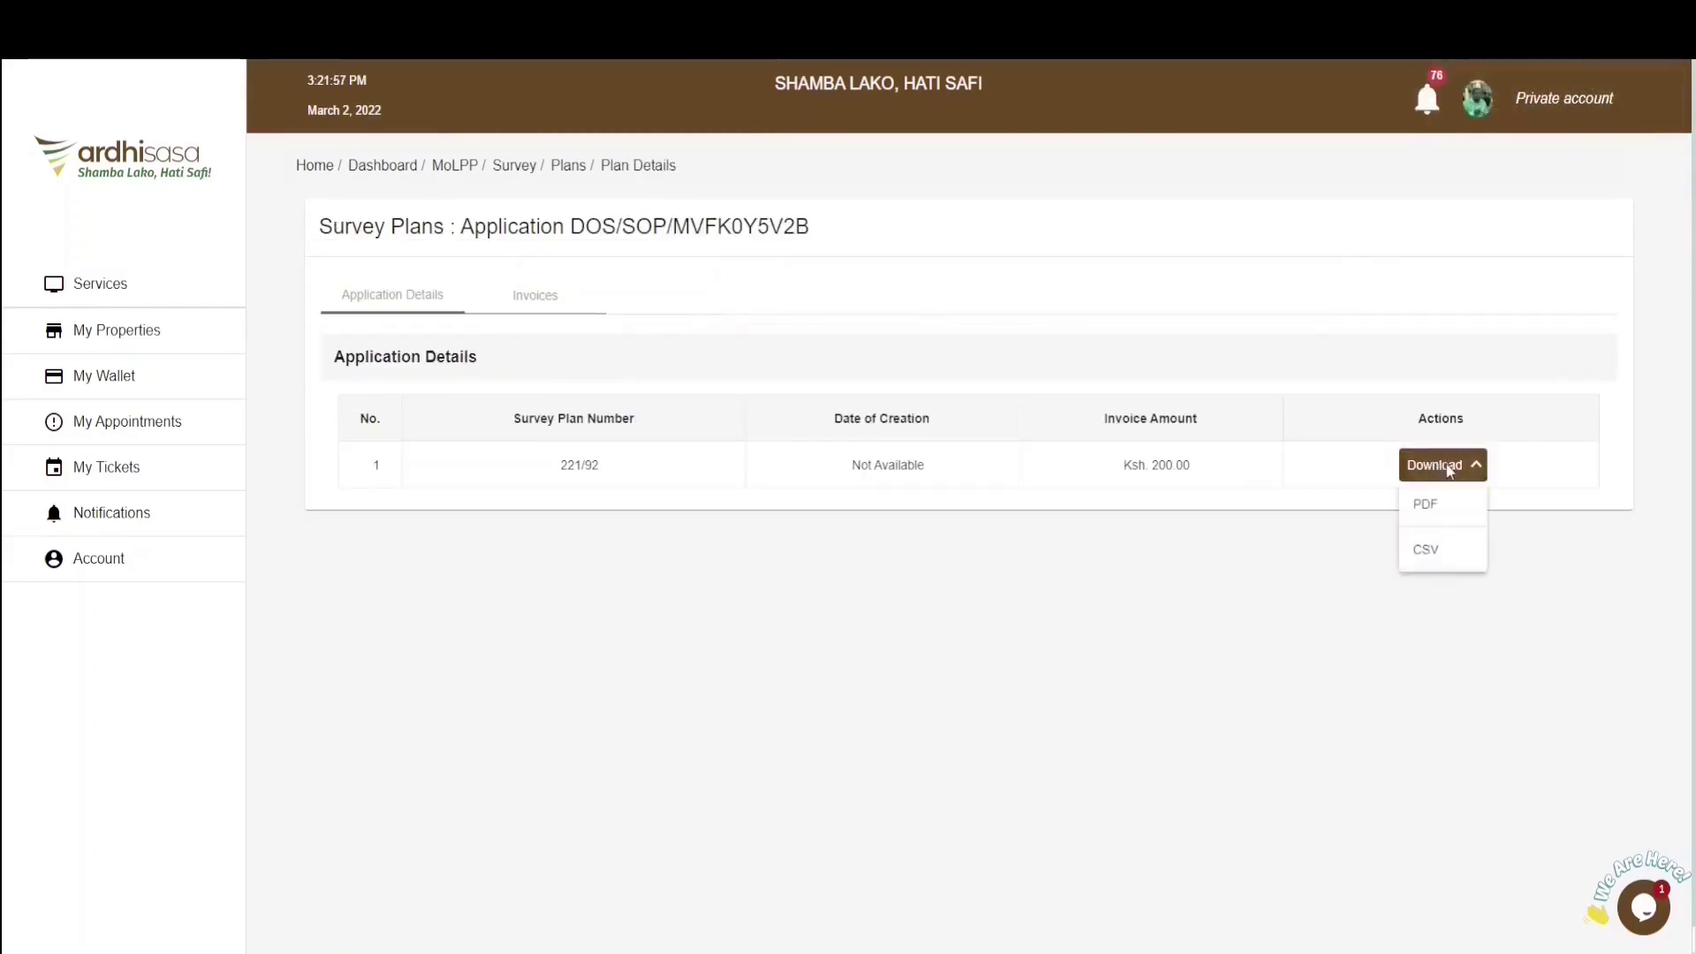